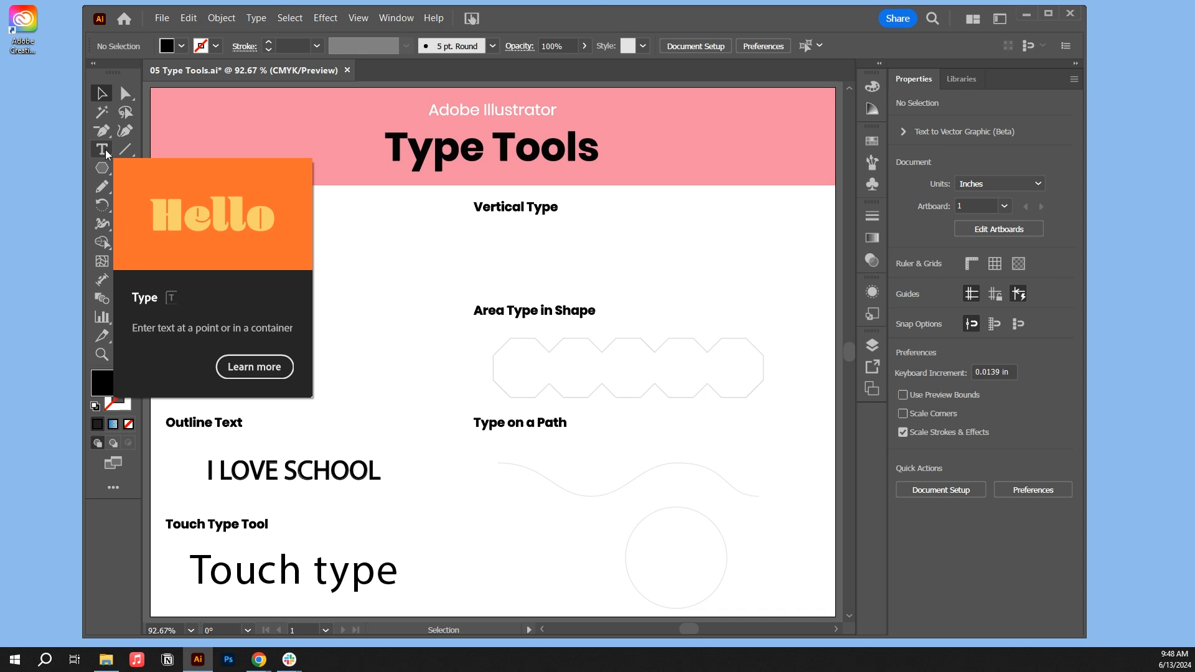
# Start a point type object below the Point Type heading.
pyautogui.click(104, 152)
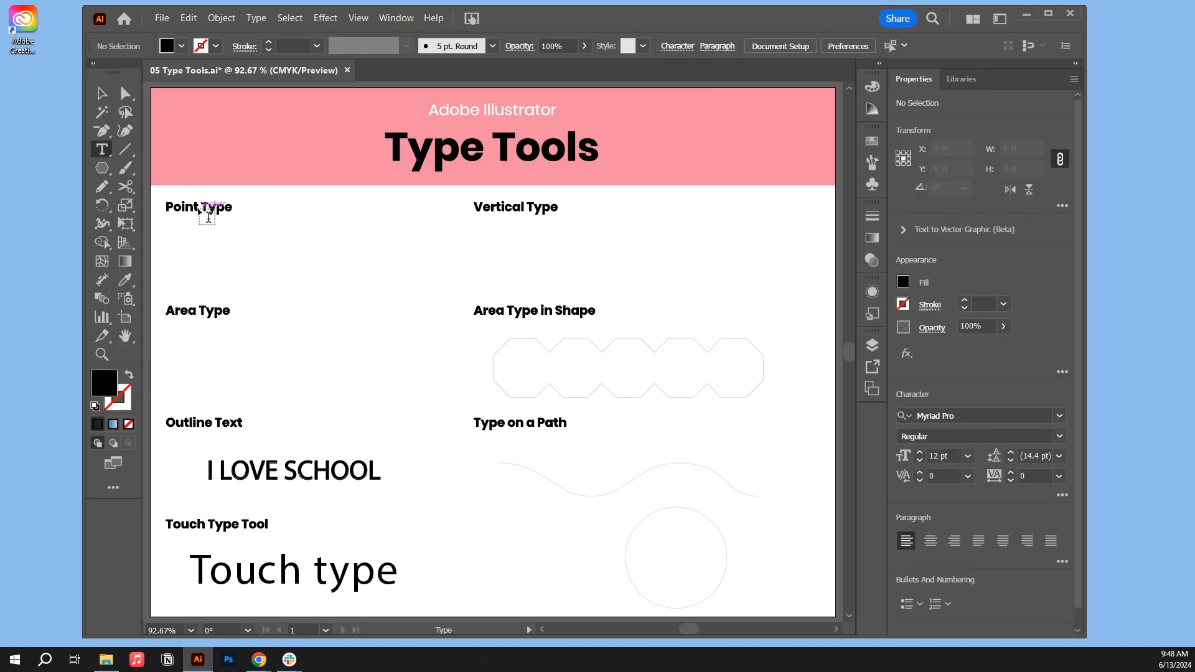
pyautogui.click(202, 253)
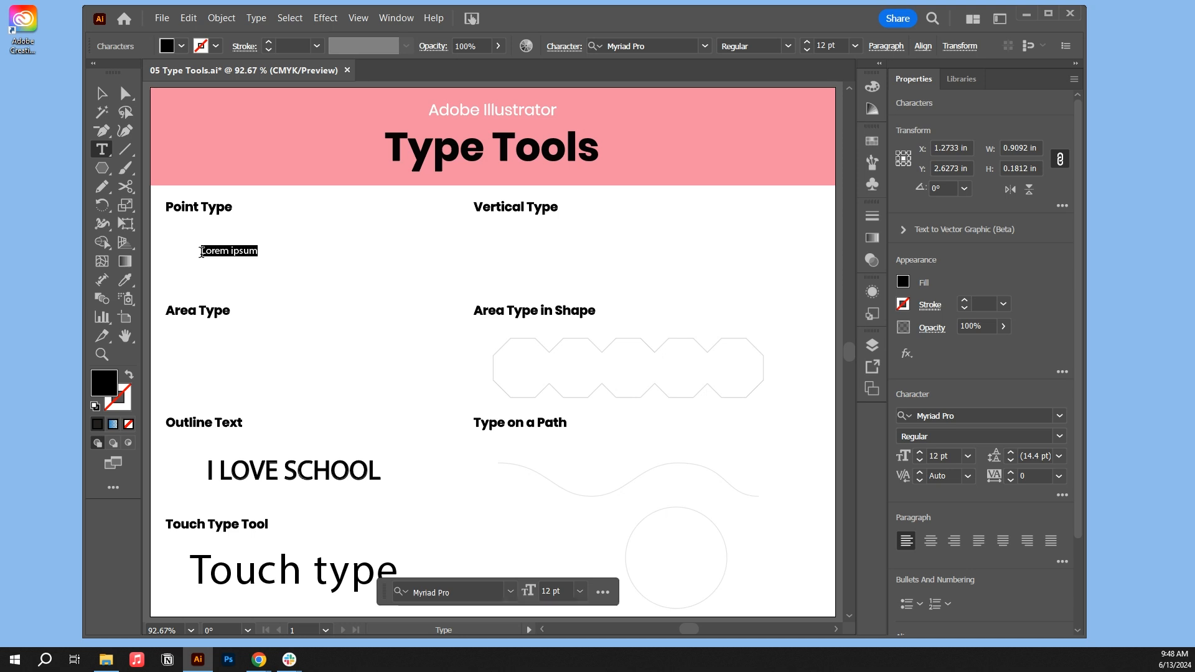
pyautogui.write('skjflskdjflskdjflskdjflsdkf')
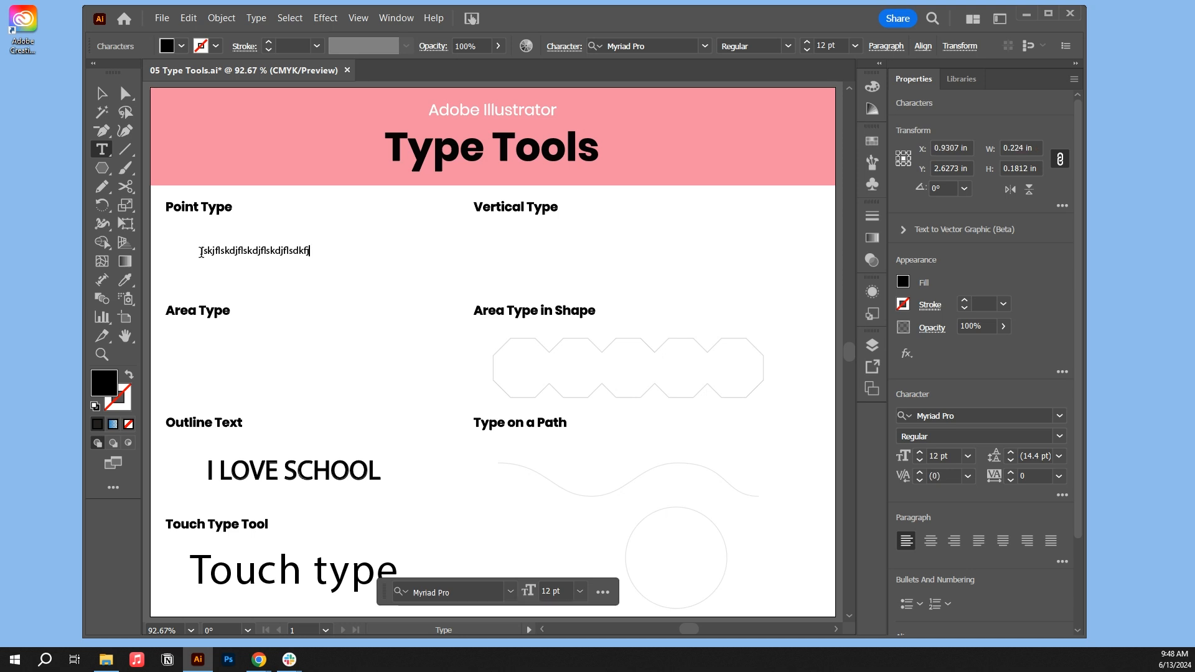
pyautogui.press('BackSpace')
pyautogui.press('BackSpace')
pyautogui.press('BackSpace')
pyautogui.press('BackSpace')
pyautogui.press('BackSpace')
pyautogui.press('BackSpace')
pyautogui.press('BackSpace')
pyautogui.press('BackSpace')
pyautogui.press('BackSpace')
pyautogui.press('BackSpace')
pyautogui.press('BackSpace')
pyautogui.press('BackSpace')
pyautogui.press('BackSpace')
pyautogui.press('BackSpace')
pyautogui.press('BackSpace')
pyautogui.press('BackSpace')
pyautogui.press('BackSpace')
pyautogui.press('BackSpace')
pyautogui.press('BackSpace')
pyautogui.press('BackSpace')
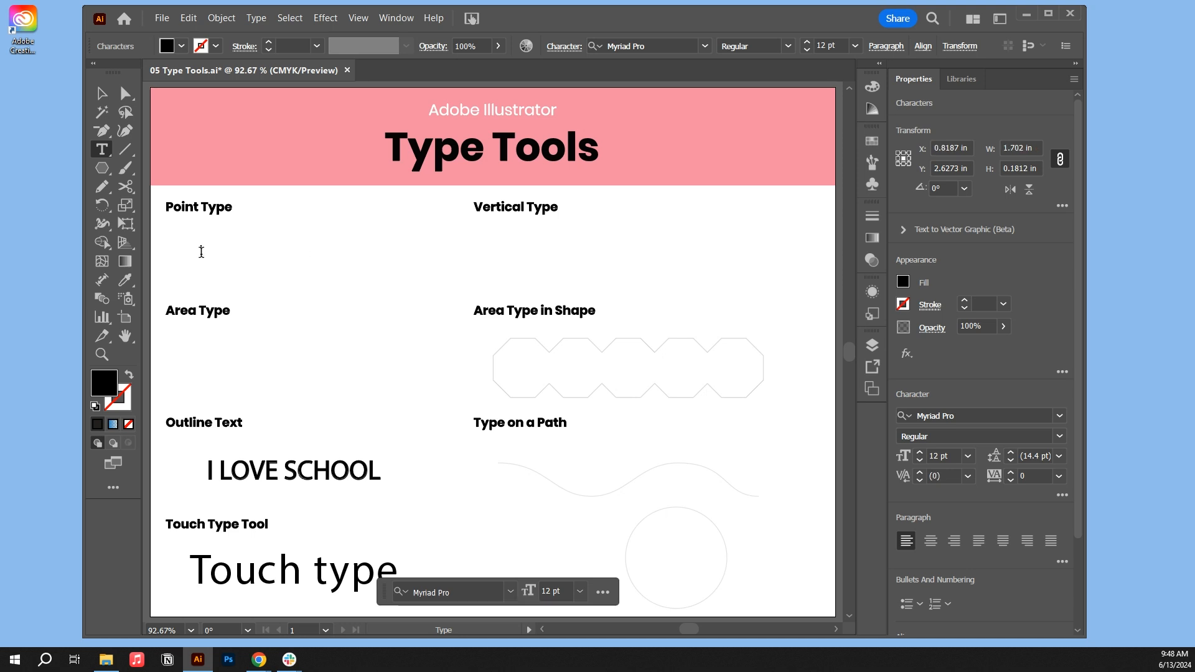
# Enter "Whatever I want" as the point text, scale it up to about 30 pt and shift it slightly left.
pyautogui.write('ever I want')
pyautogui.press('Escape')
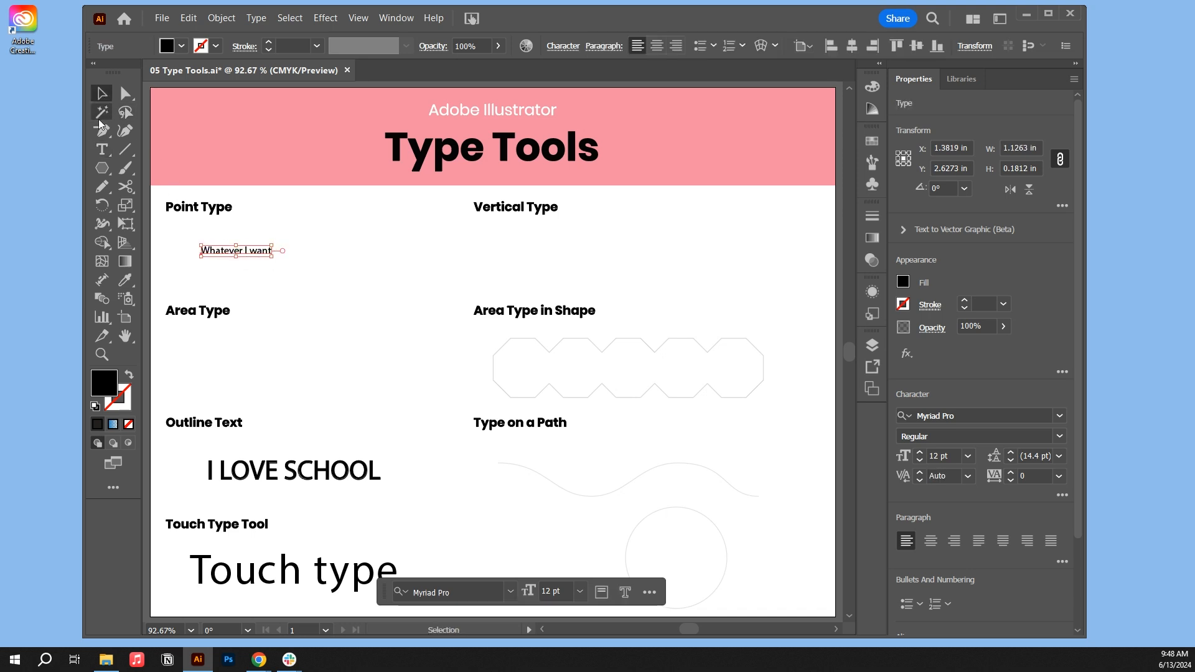
pyautogui.moveTo(272, 255); pyautogui.dragTo(380, 288)
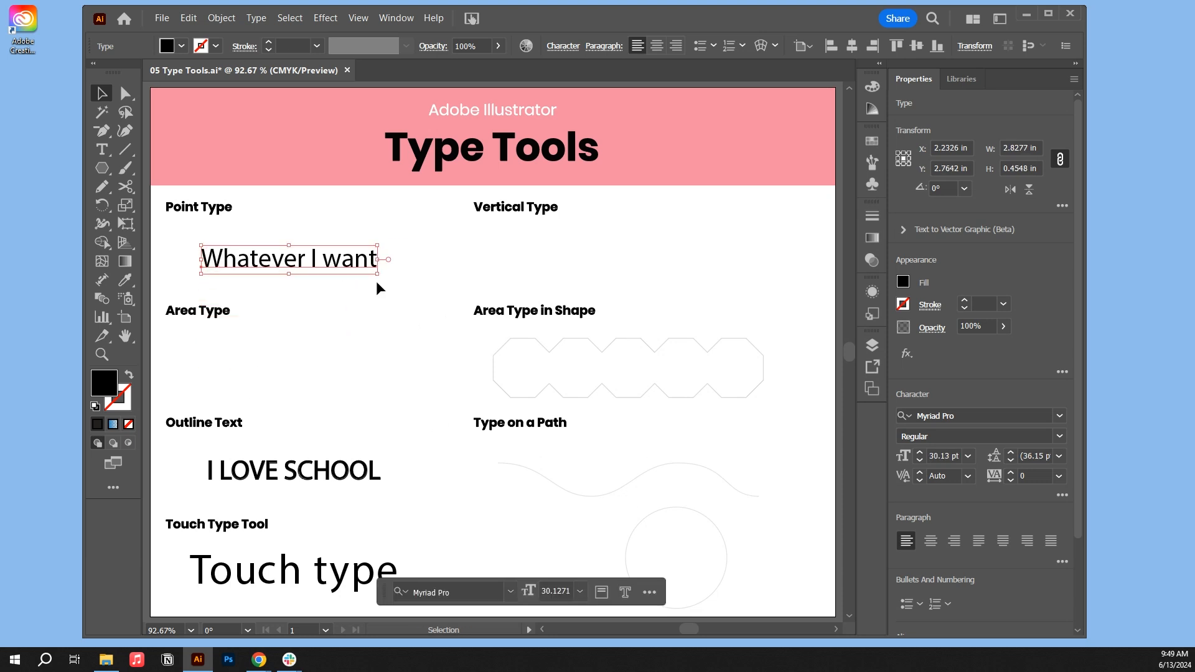
pyautogui.moveTo(315, 259); pyautogui.dragTo(301, 259)
# Create an area type frame of about 3.2 × 1.2 in below the Area Type heading.
pyautogui.click(102, 150)
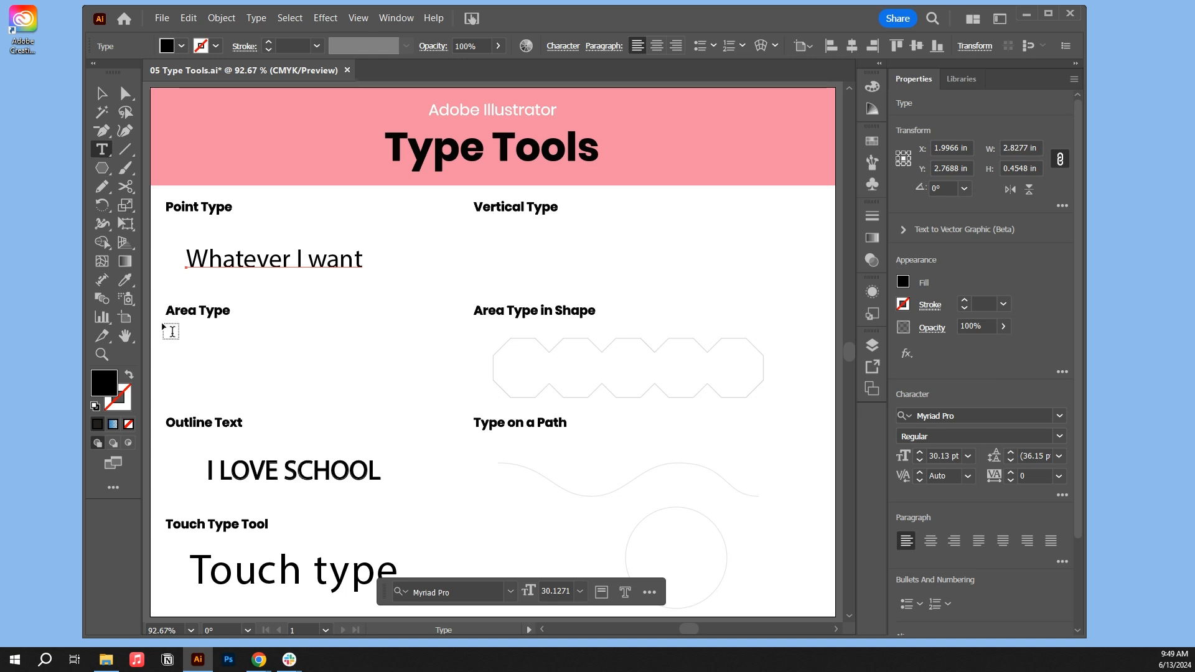
pyautogui.moveTo(191, 340); pyautogui.dragTo(377, 403)
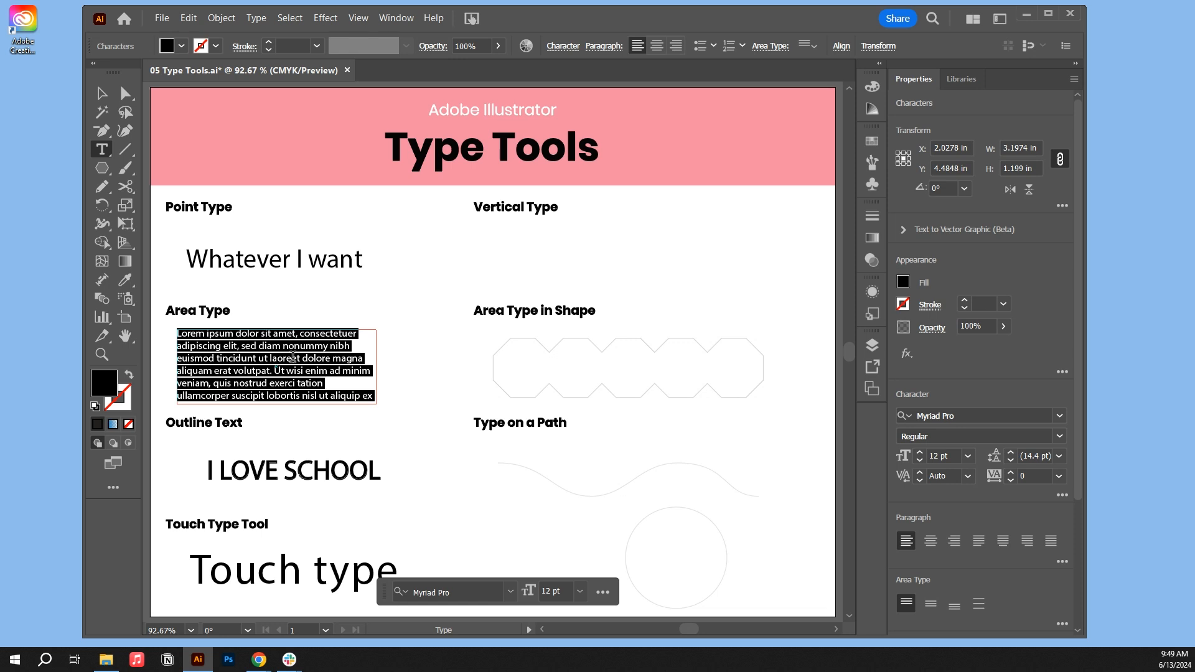
pyautogui.write('lksdjflskdjflksdjflskdjflksdfj')
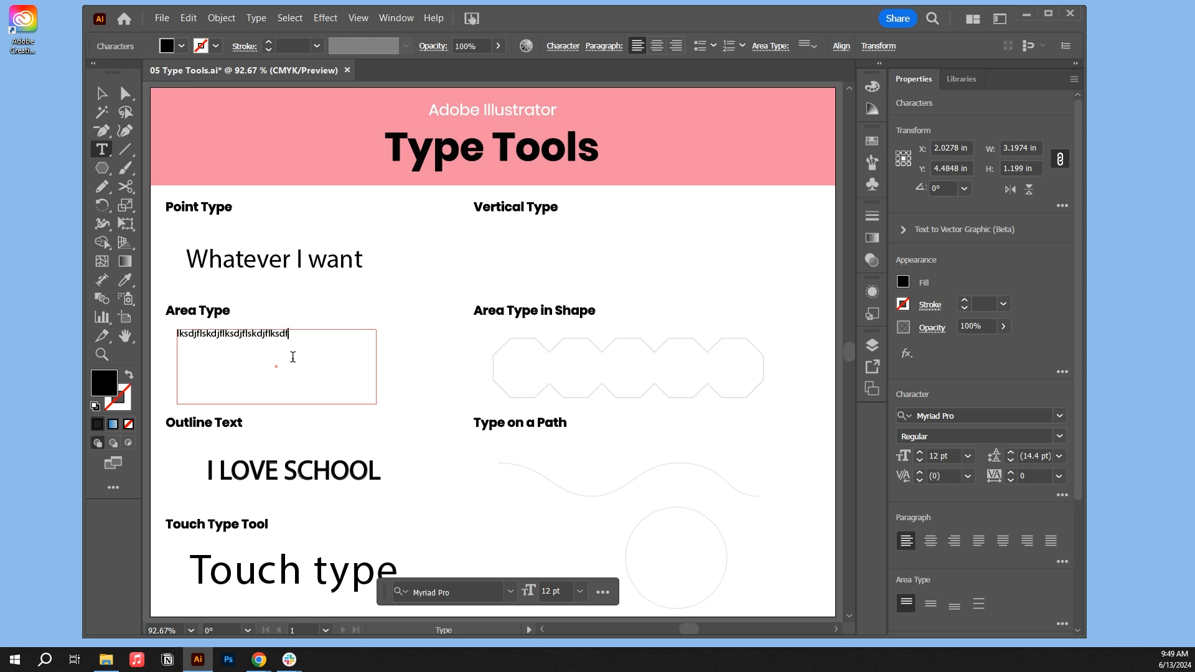
pyautogui.press('BackSpace')
pyautogui.press('BackSpace')
pyautogui.press('BackSpace')
pyautogui.press('BackSpace')
pyautogui.press('BackSpace')
pyautogui.press('BackSpace')
pyautogui.press('BackSpace')
pyautogui.press('BackSpace')
pyautogui.press('BackSpace')
pyautogui.press('BackSpace')
pyautogui.press('BackSpace')
pyautogui.press('BackSpace')
pyautogui.press('BackSpace')
pyautogui.press('BackSpace')
pyautogui.press('BackSpace')
pyautogui.press('BackSpace')
pyautogui.press('BackSpace')
pyautogui.press('ctrl')
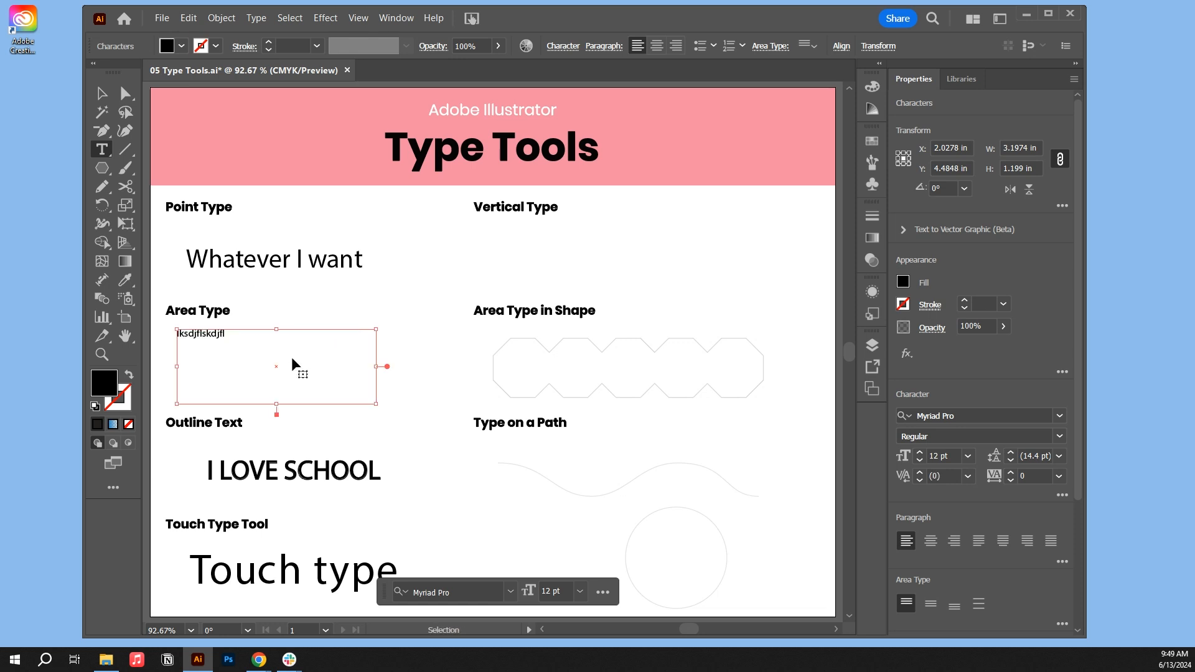
pyautogui.write('ksdjflskdjfl')
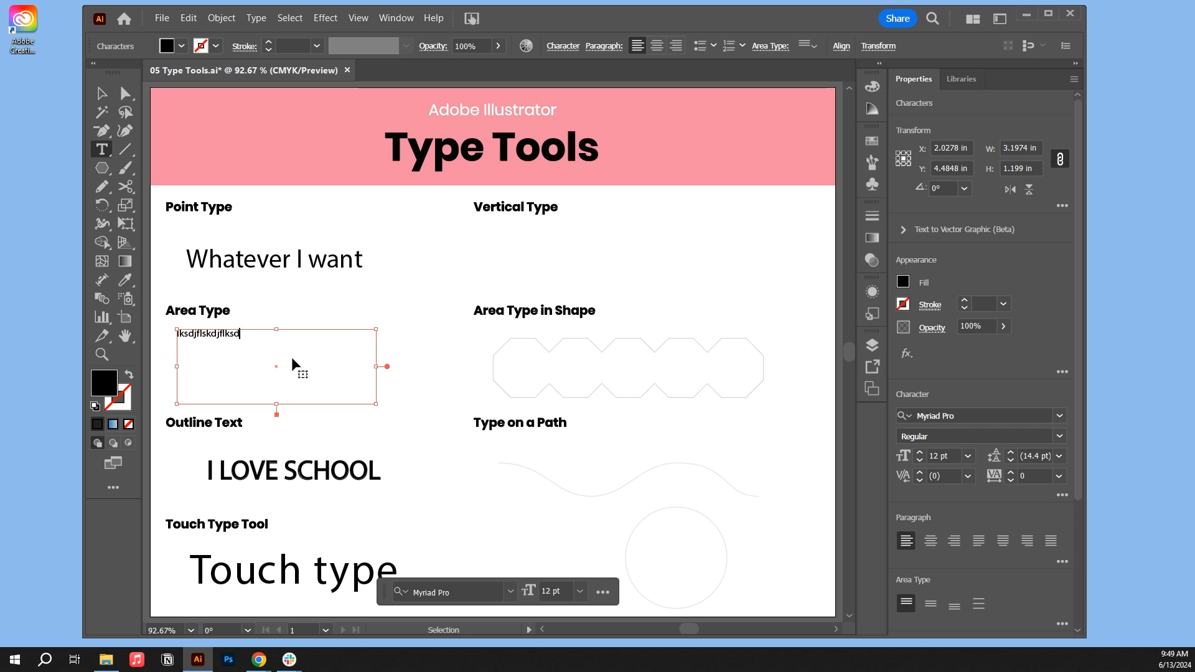
pyautogui.hotkey('ctrl', 'z')
pyautogui.hotkey('ctrl', 'z')
pyautogui.hotkey('ctrl', 'z')
pyautogui.hotkey('ctrl', 'z')
pyautogui.hotkey('ctrl', 'z')
pyautogui.hotkey('ctrl', 'z')
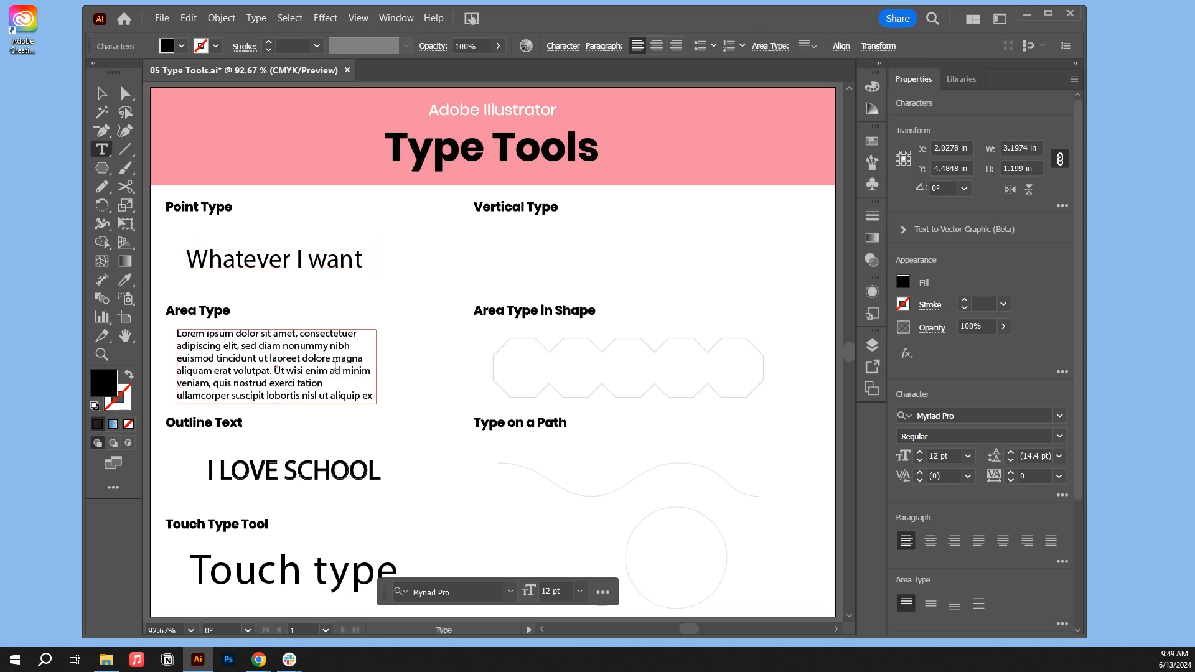
# Enlarge the area type frame to about 3.52 × 1.32 in so its placeholder text reflows.
pyautogui.click(101, 93)
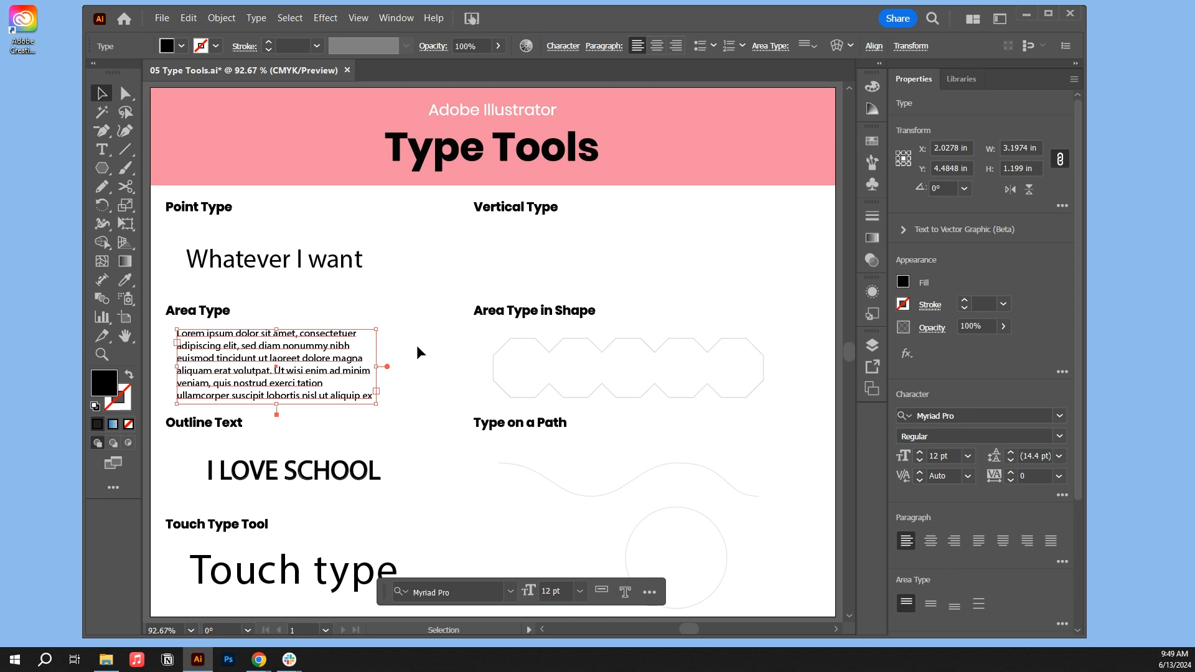
pyautogui.moveTo(377, 403); pyautogui.dragTo(399, 414)
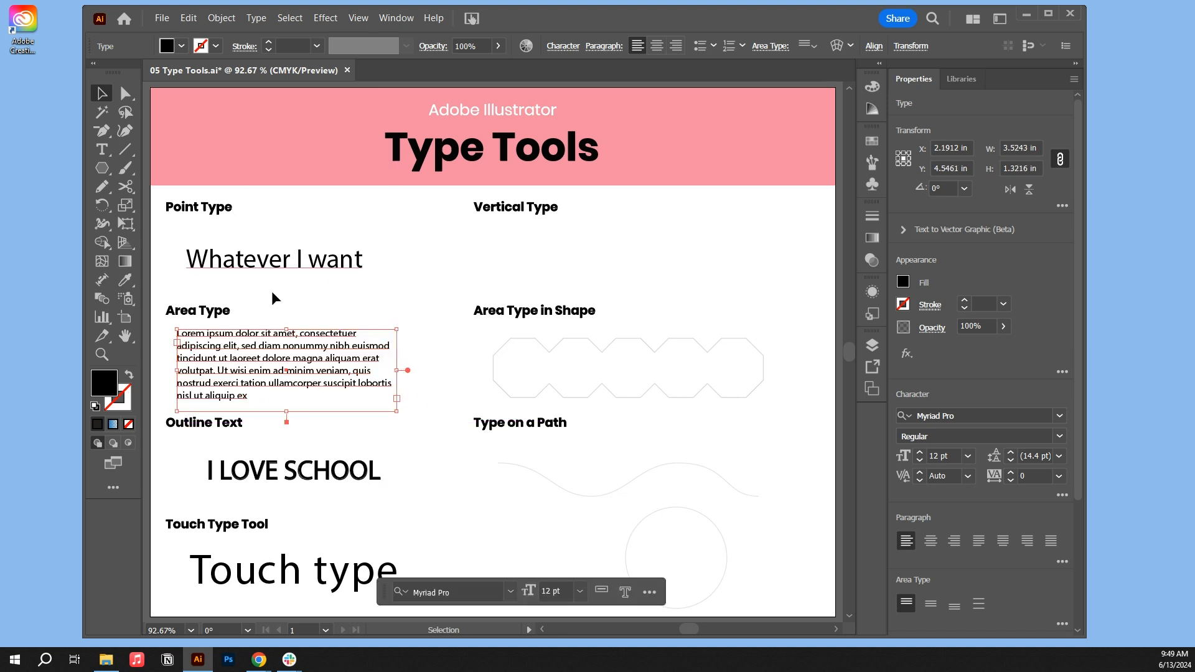
# Convert the placeholder paragraph to point type and try scaling it down from its lower-right corner.
pyautogui.click(284, 261)
pyautogui.click(318, 368)
pyautogui.click(256, 19)
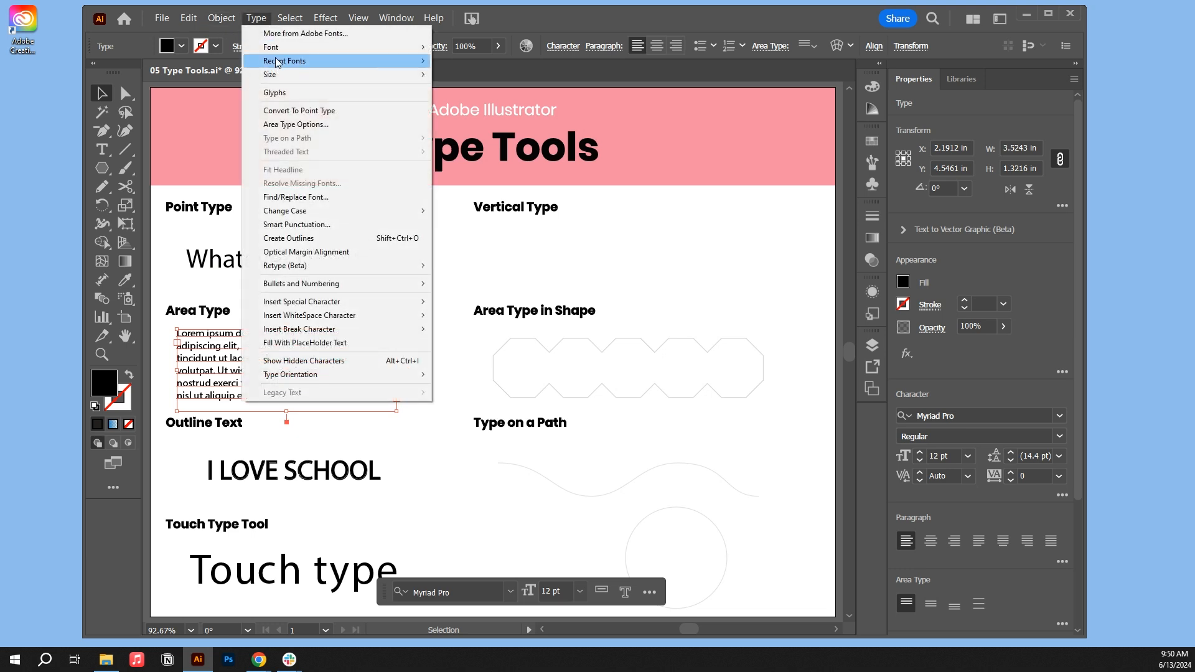
pyautogui.click(316, 110)
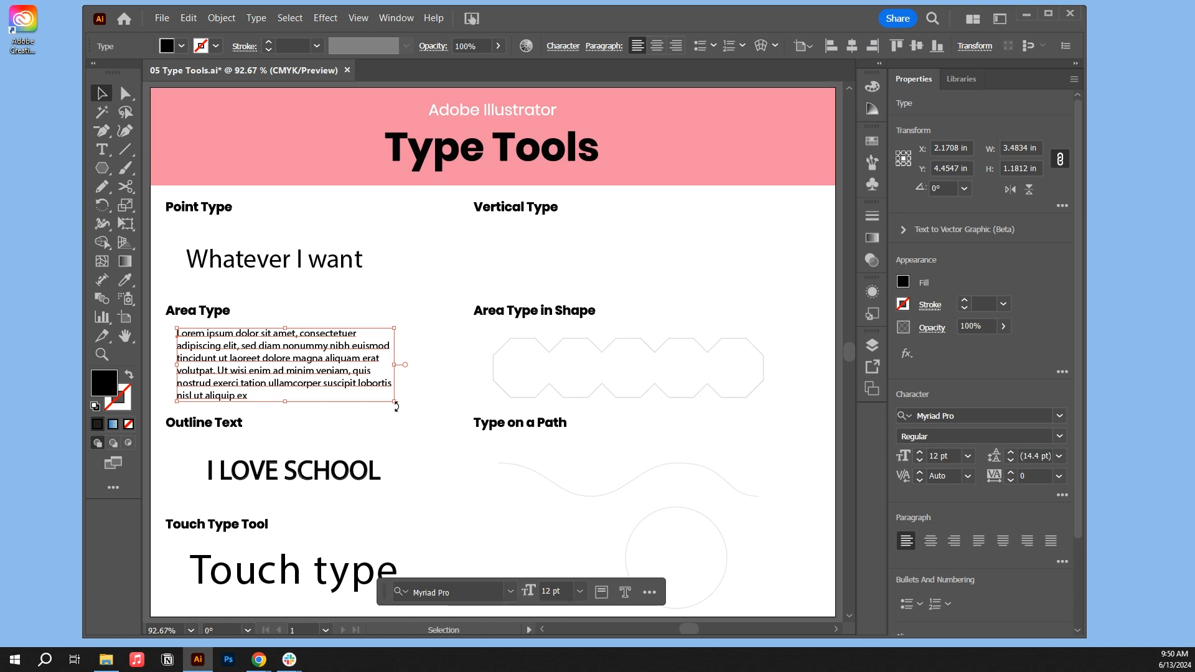
pyautogui.moveTo(396, 405); pyautogui.dragTo(254, 378)
pyautogui.hscroll(-2, 252, 372)
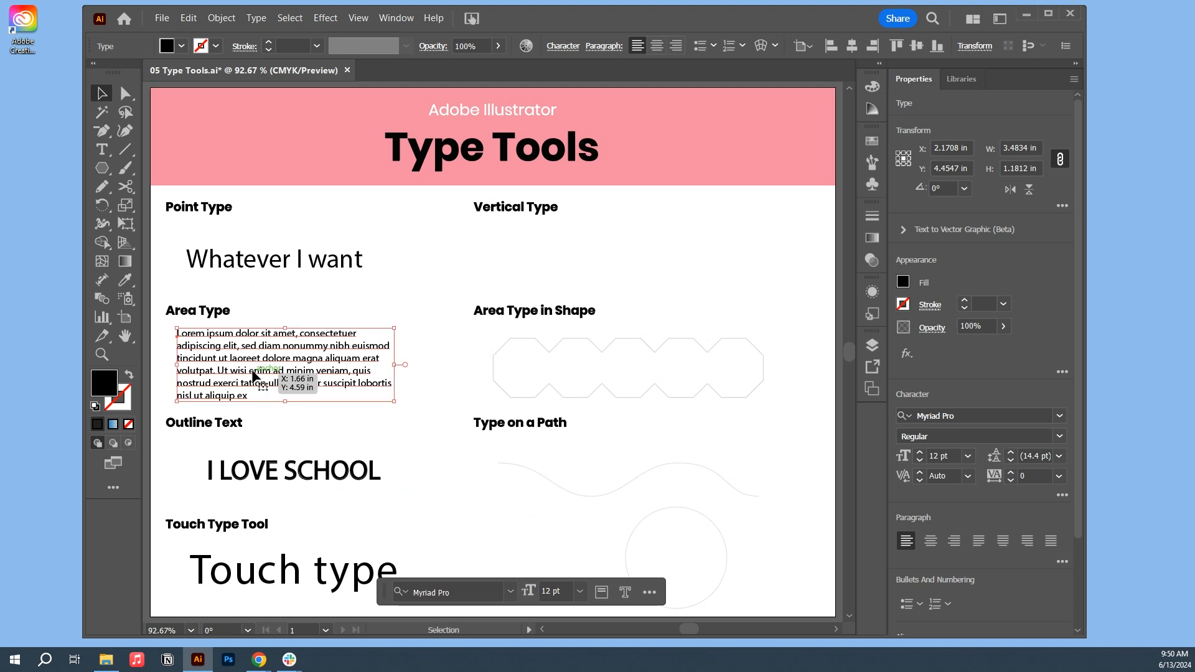
# Convert the placeholder paragraph back to area type and enlarge its frame to about 4.05 × 1.26 in.
pyautogui.click(290, 263)
pyautogui.click(244, 221)
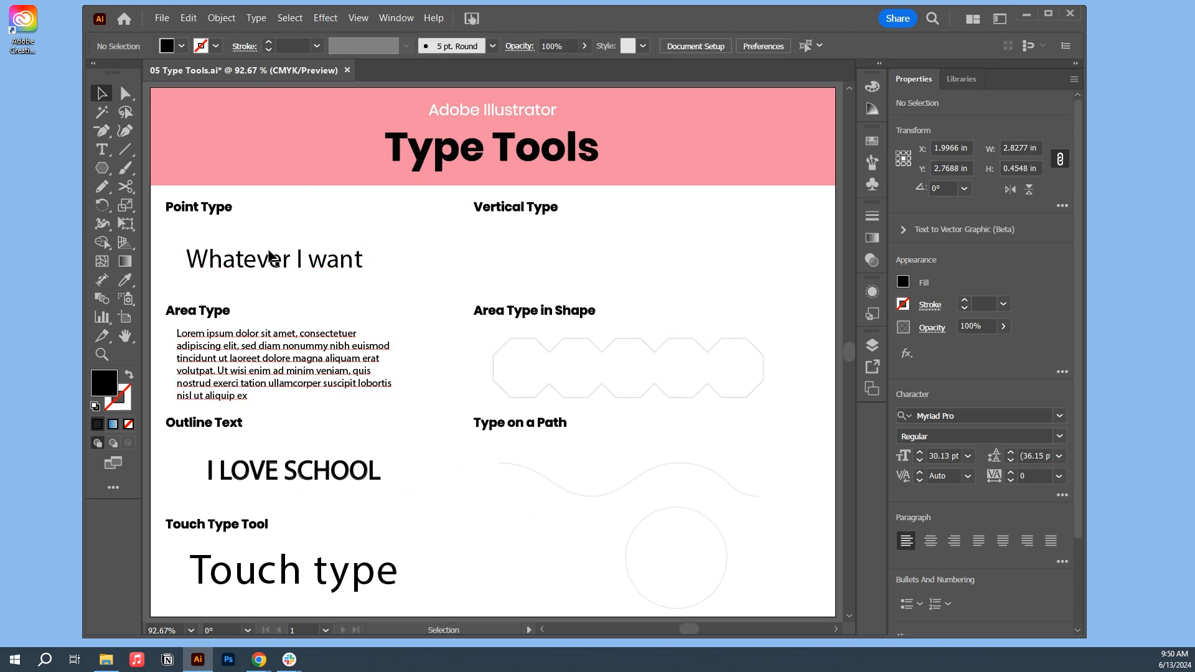
pyautogui.click(288, 373)
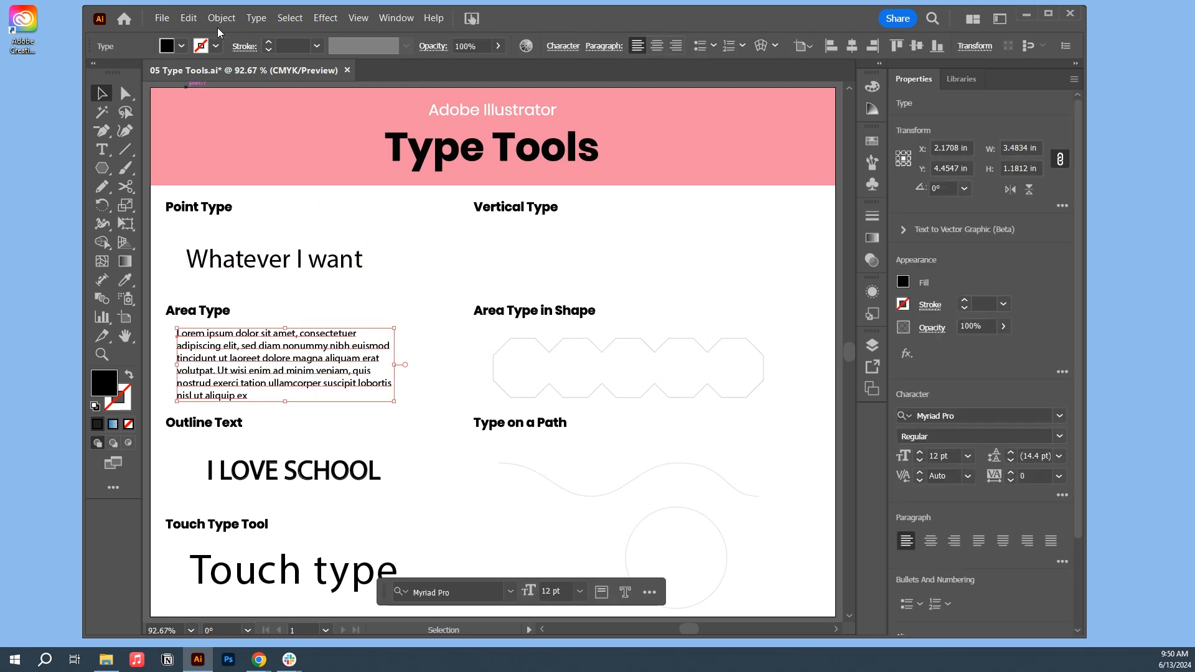
pyautogui.click(255, 17)
pyautogui.click(309, 113)
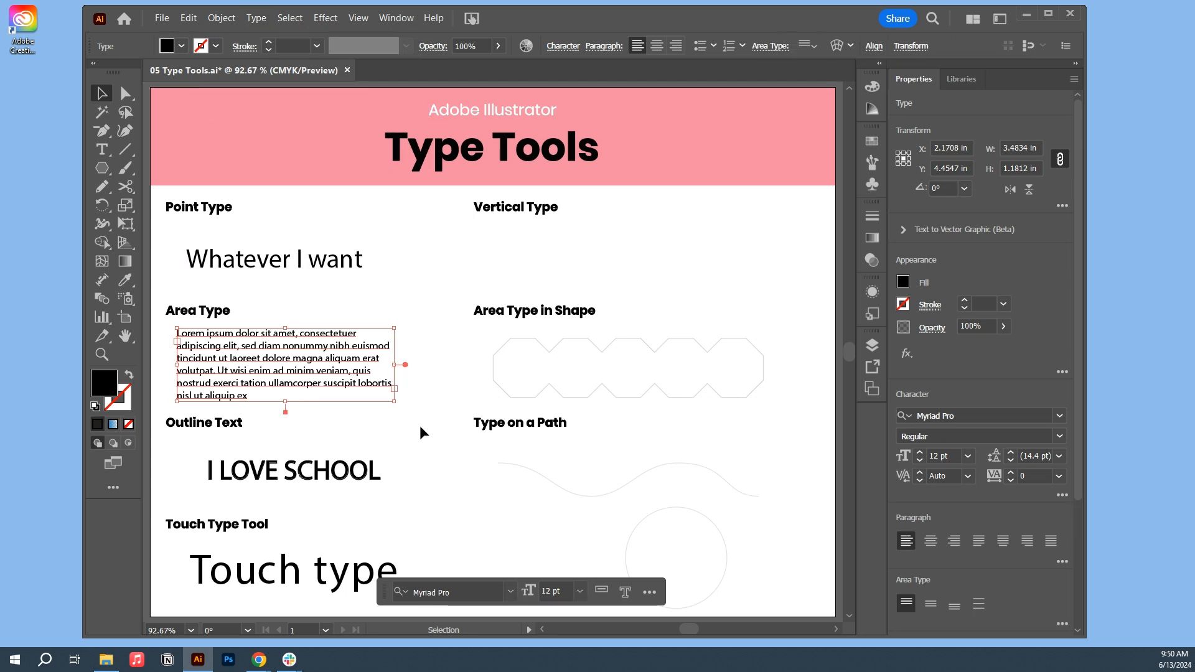
pyautogui.moveTo(394, 401); pyautogui.dragTo(429, 406)
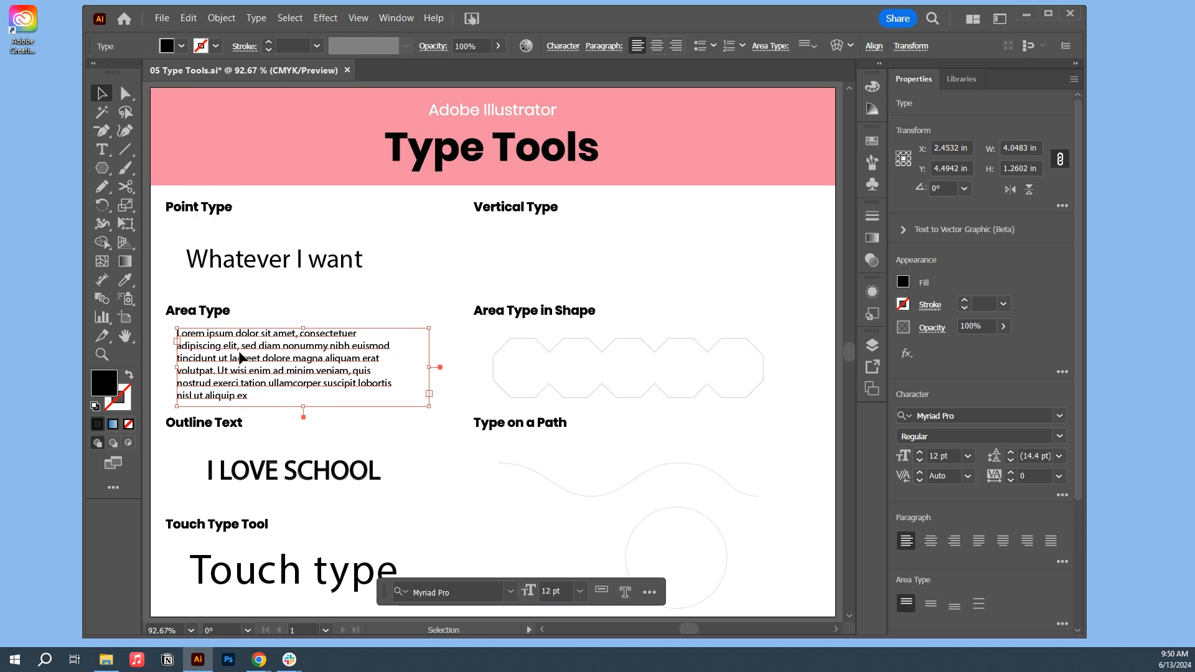
# Set the font of the "I LOVE SCHOOL" text to Bananas VF.
pyautogui.scroll(-1, 361, 444)
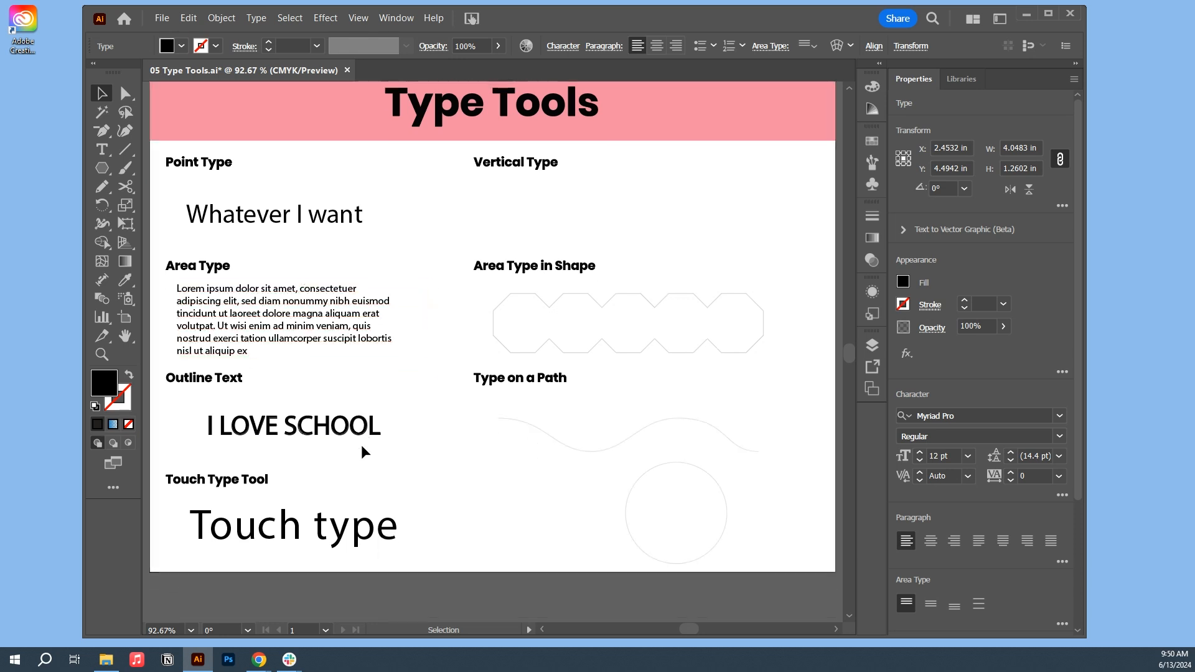
pyautogui.click(342, 428)
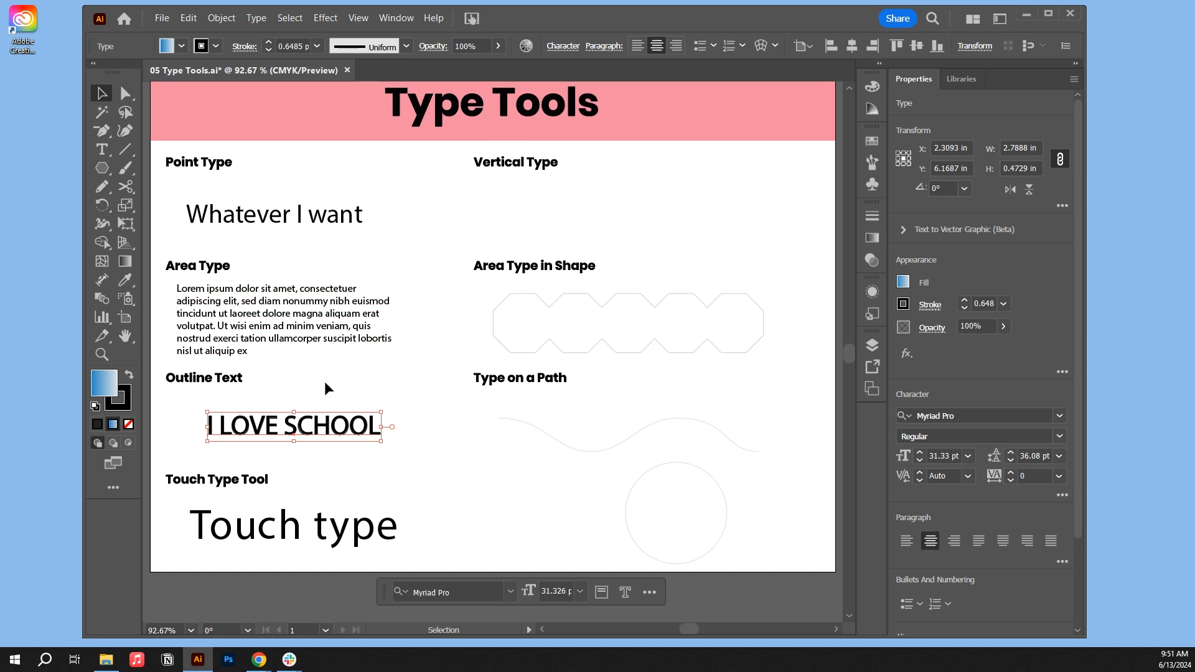
pyautogui.click(375, 392)
pyautogui.click(339, 426)
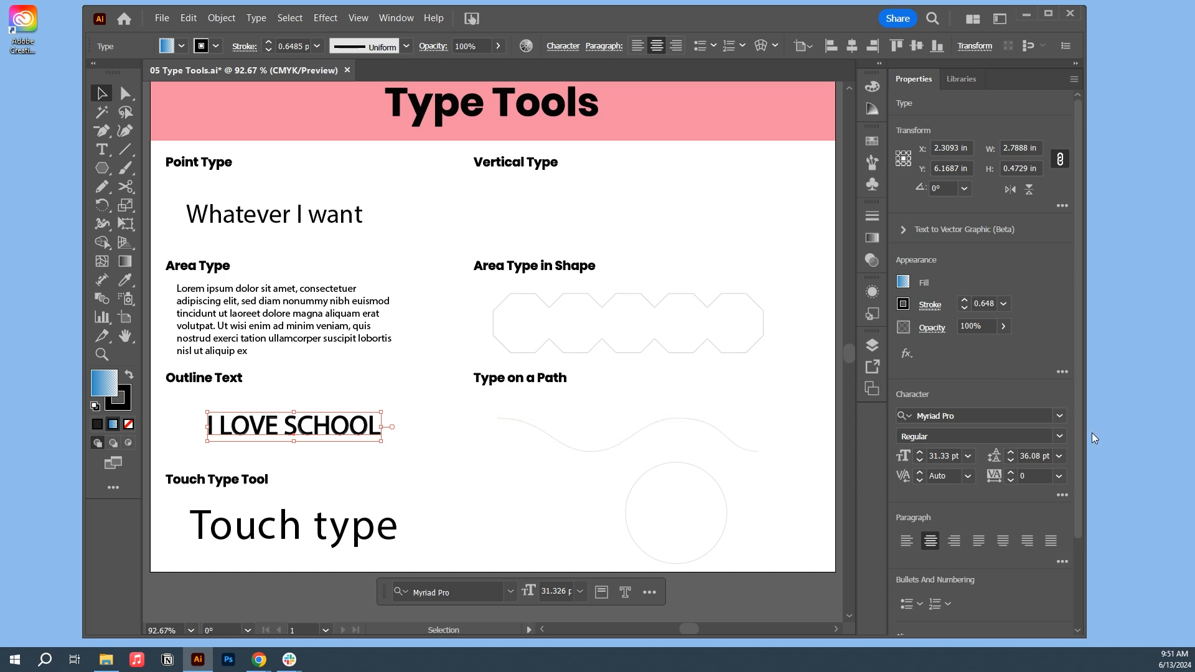
pyautogui.click(1060, 416)
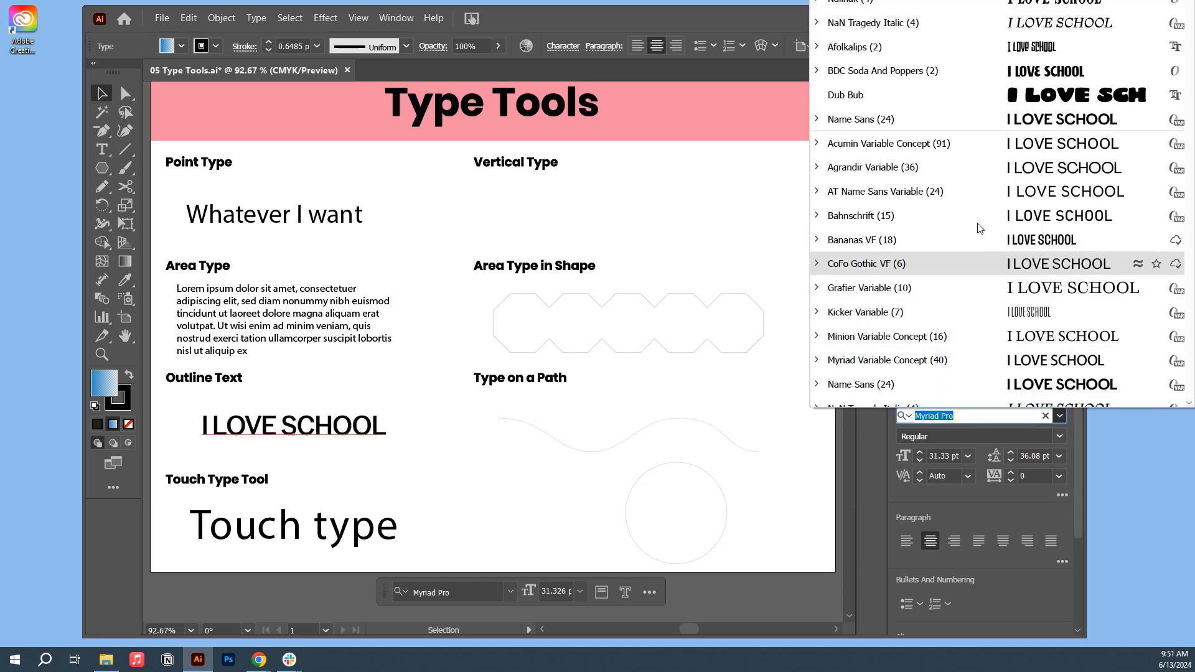
pyautogui.click(975, 242)
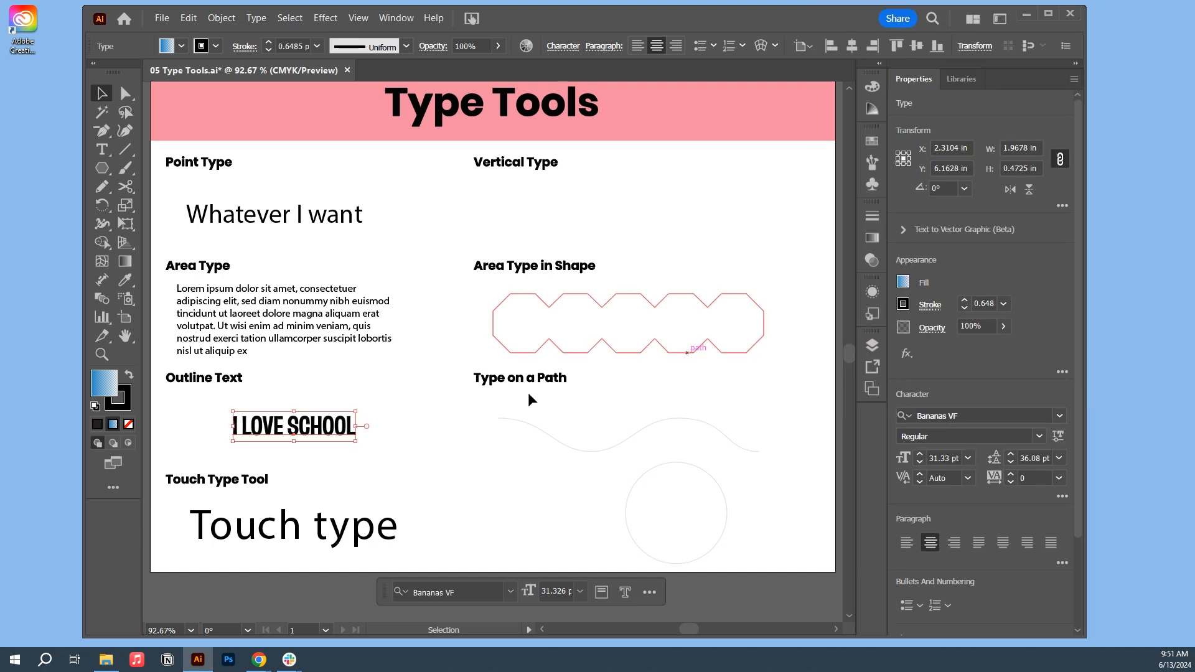
# Scale the "I LOVE SCHOOL" text up to about 56 pt and reposition it below the Outline Text heading.
pyautogui.moveTo(260, 428); pyautogui.dragTo(239, 420)
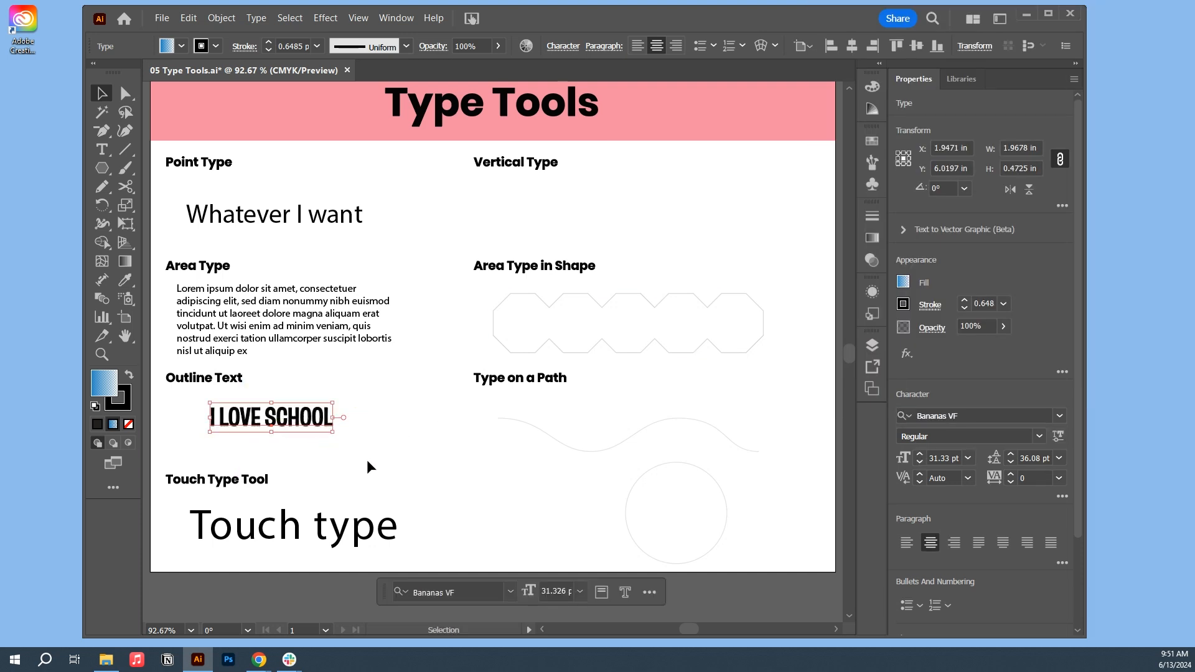
pyautogui.moveTo(326, 430); pyautogui.dragTo(370, 433)
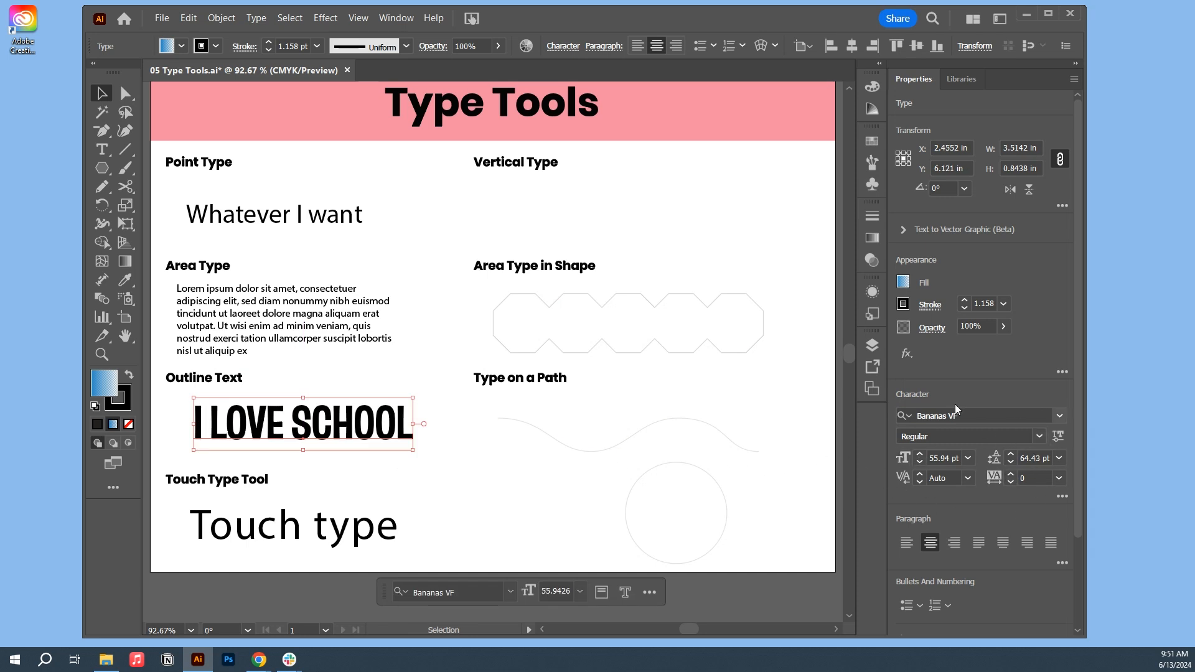
pyautogui.click(1063, 495)
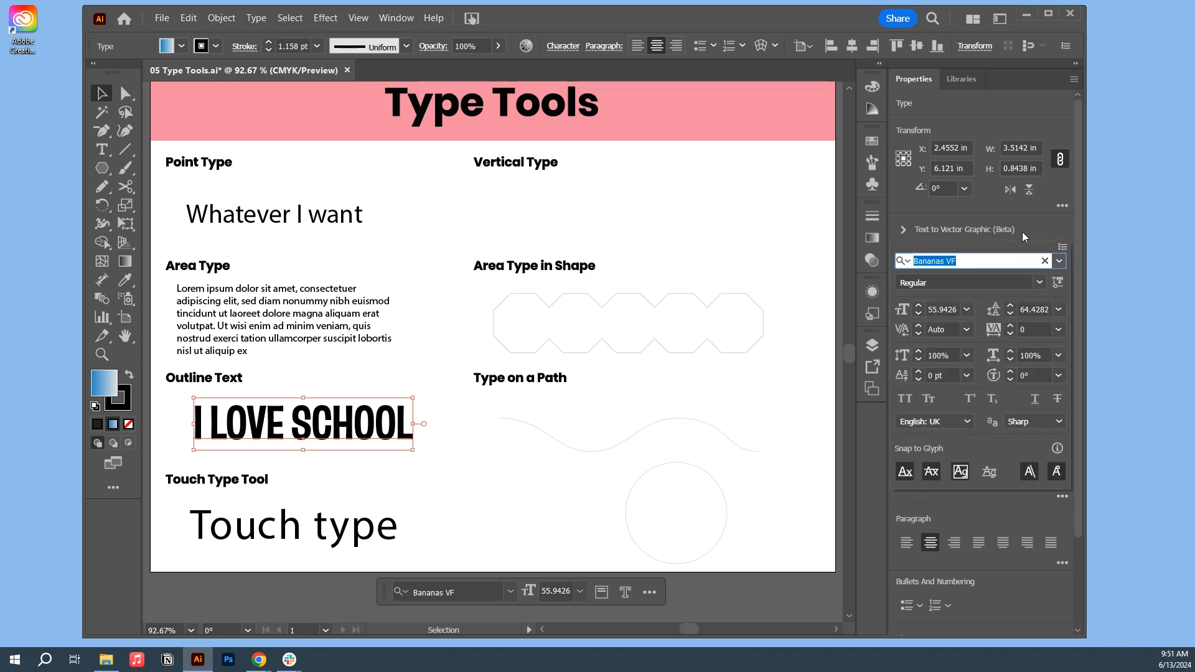
pyautogui.click(1046, 234)
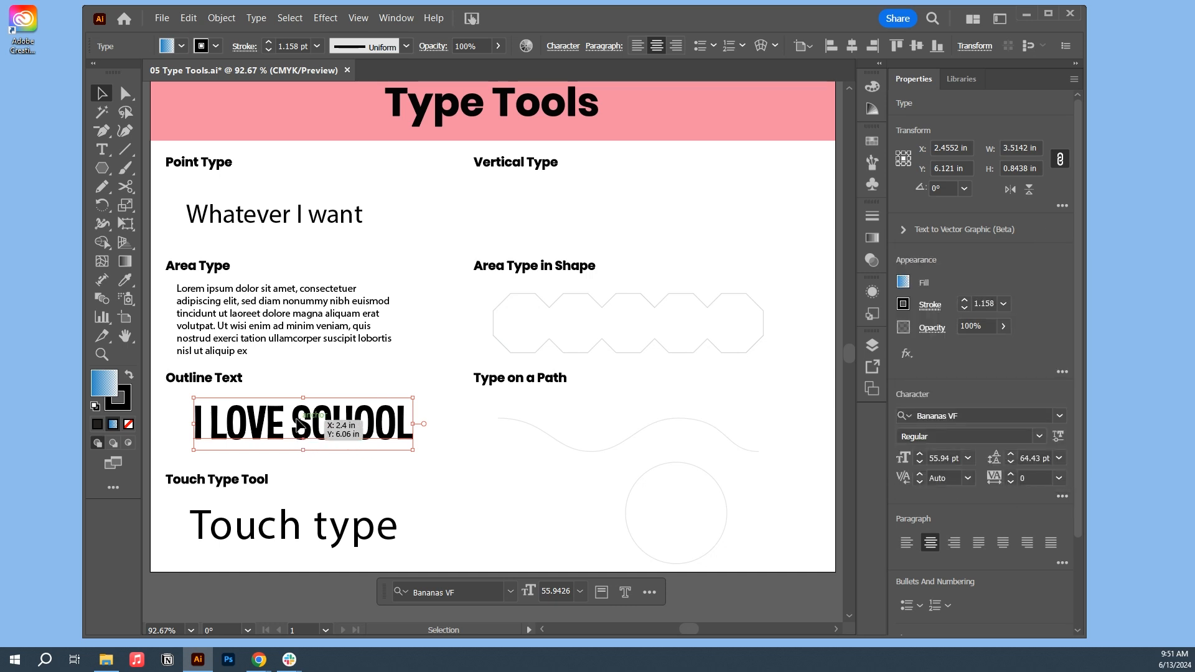
pyautogui.moveTo(299, 424)
pyautogui.mouseDown()
pyautogui.moveTo(278, 421)
pyautogui.moveTo(300, 417)
pyautogui.mouseUp()
pyautogui.tripleClick(245, 420)
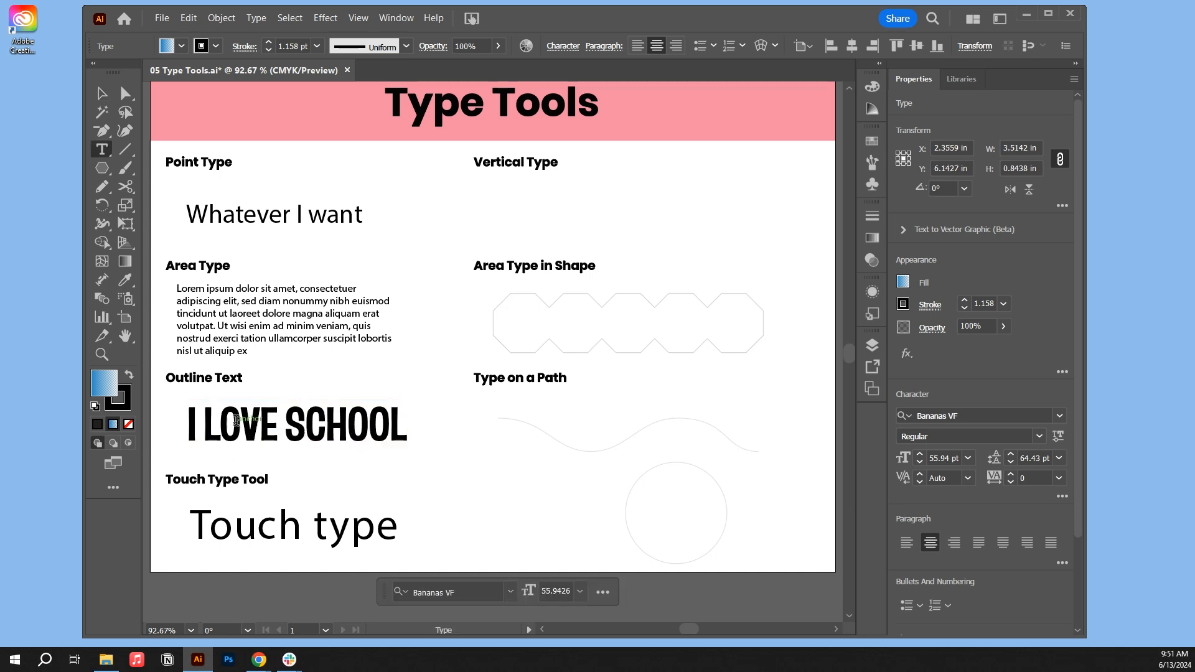
pyautogui.click(258, 419)
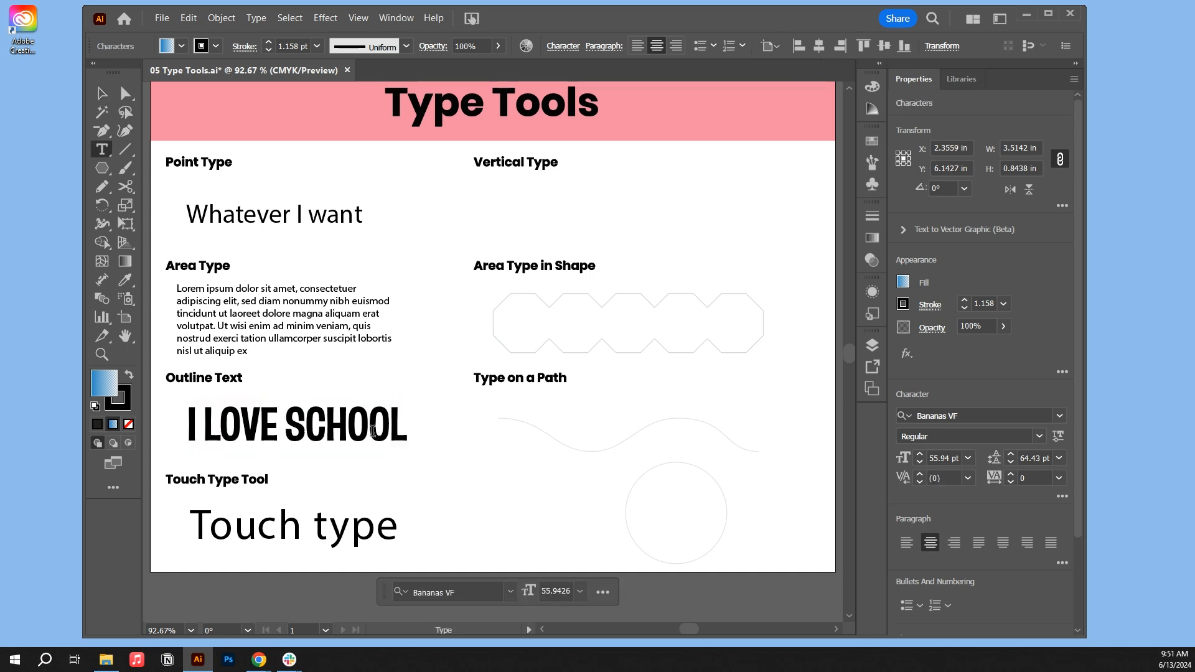
pyautogui.press('Escape')
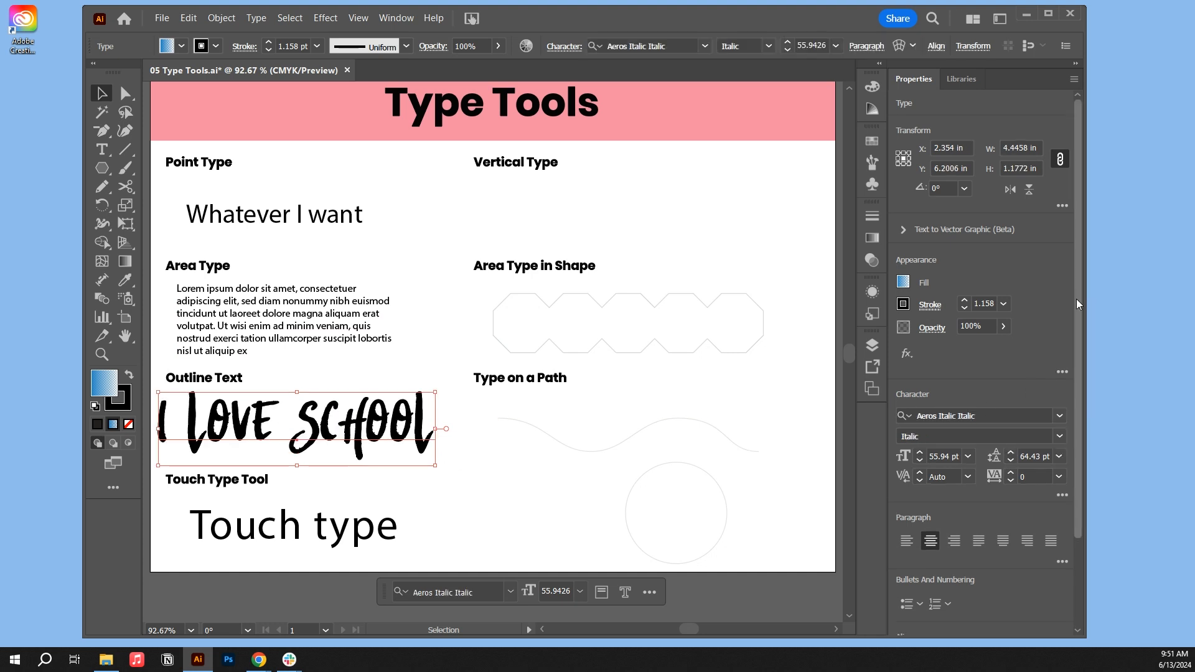
# Change the font of the "I LOVE SCHOOL" text to Bananas VF.
pyautogui.moveTo(1077, 299); pyautogui.dragTo(1074, 518)
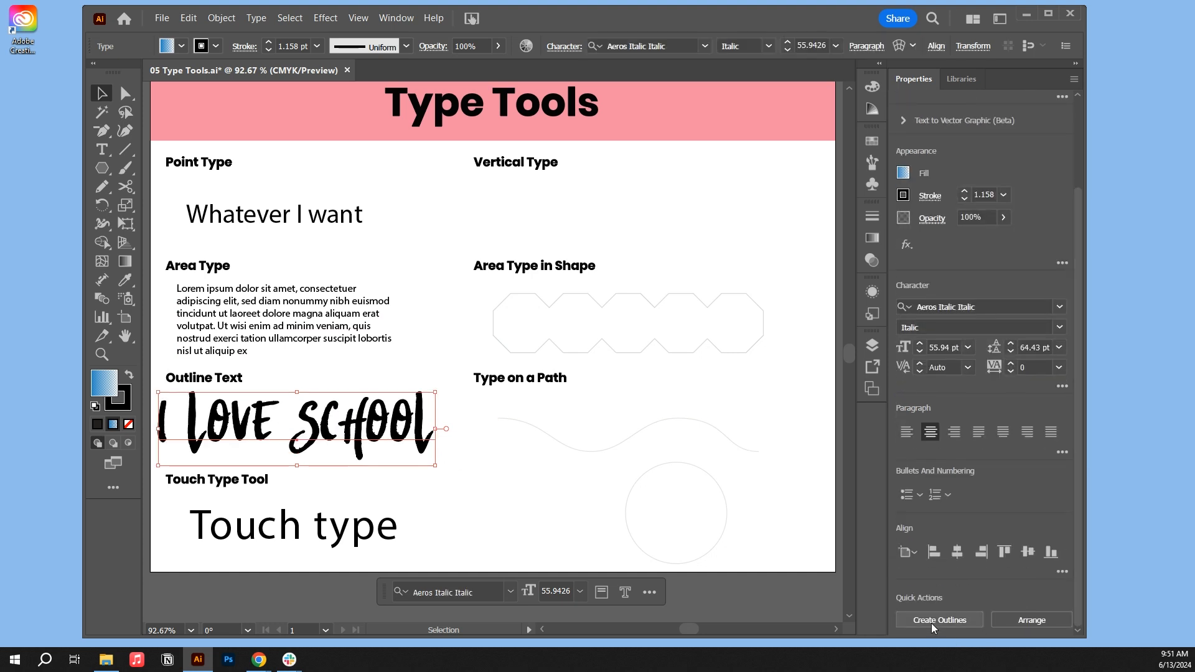
pyautogui.click(1060, 307)
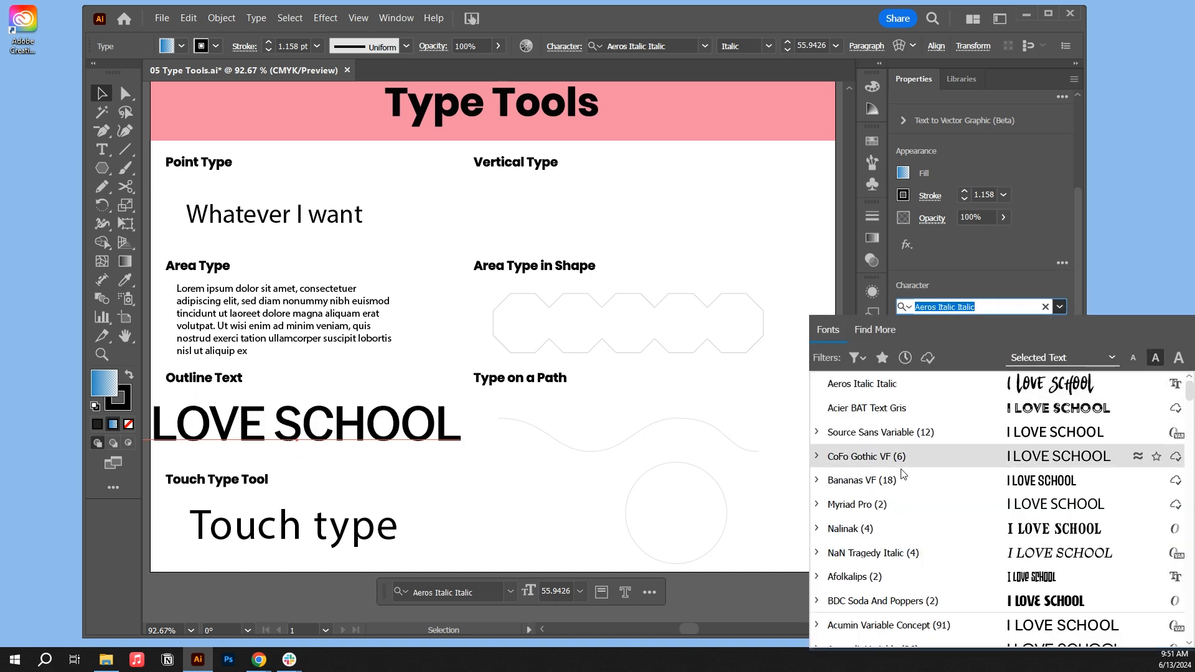
pyautogui.scroll(-2, 834, 459)
pyautogui.scroll(1, 896, 482)
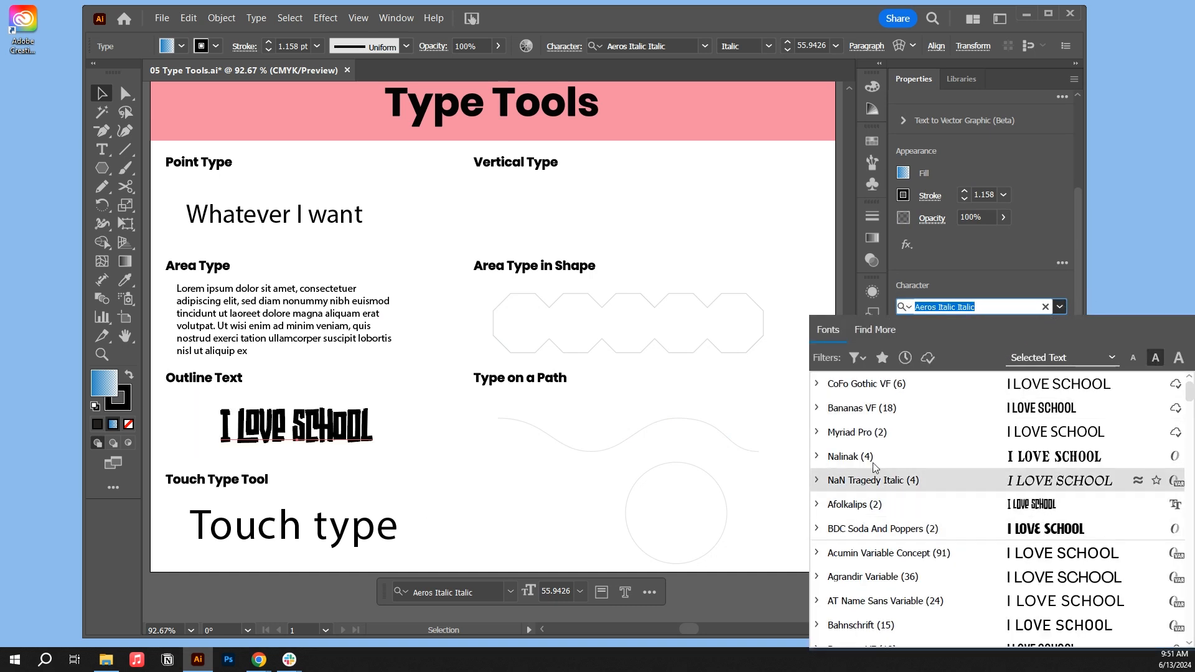
pyautogui.click(883, 404)
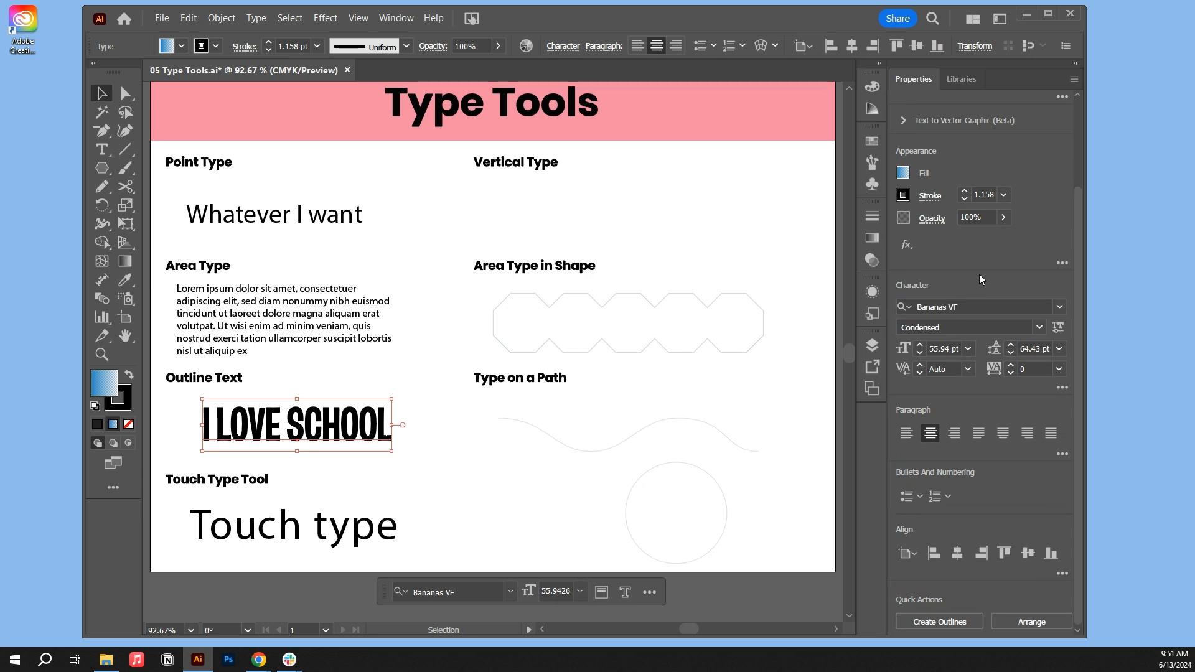
# Convert the "I LOVE SCHOOL" text to outlines and select the resulting group.
pyautogui.click(934, 622)
pyautogui.click(421, 447)
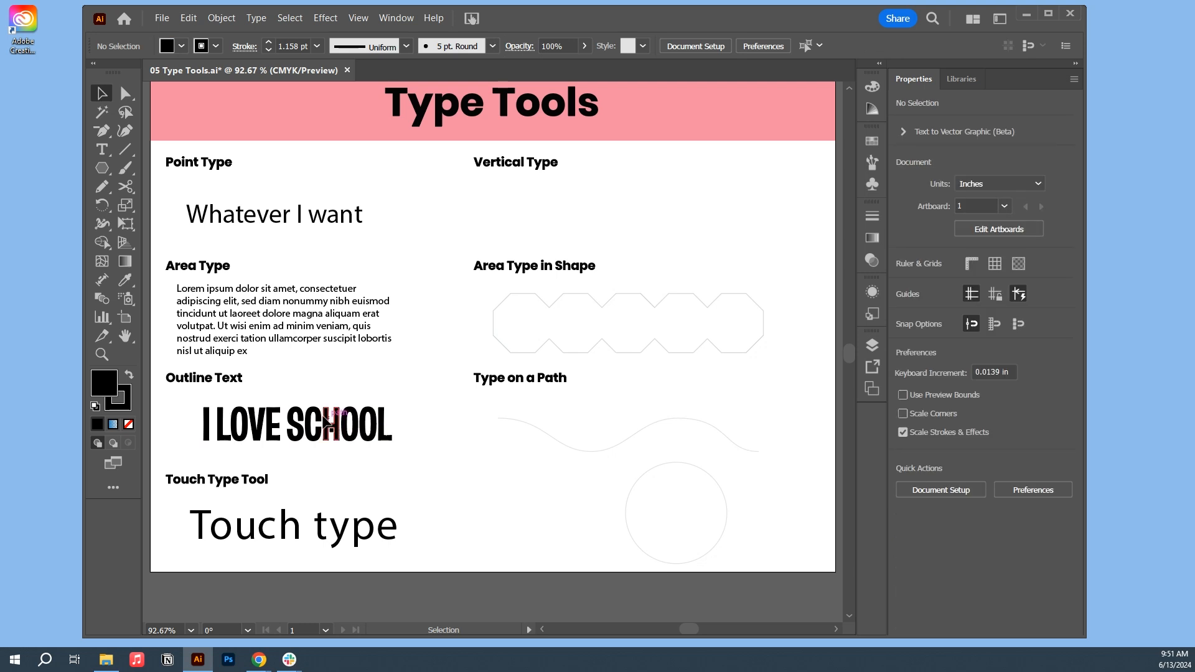
pyautogui.click(268, 429)
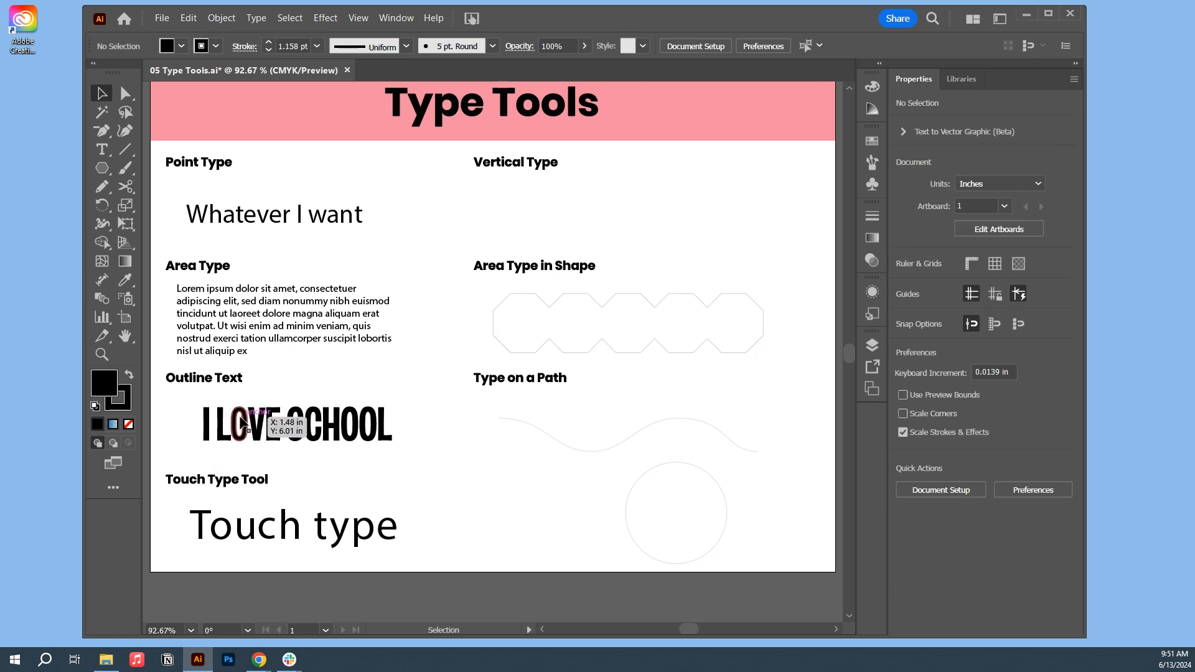
# Remove the stroke from the outlined "I LOVE SCHOOL" lettering.
pyautogui.hotkey('ctrl', '+')
pyautogui.hotkey('ctrl', '+')
pyautogui.hotkey('ctrl', '+')
pyautogui.hotkey('ctrl', '+')
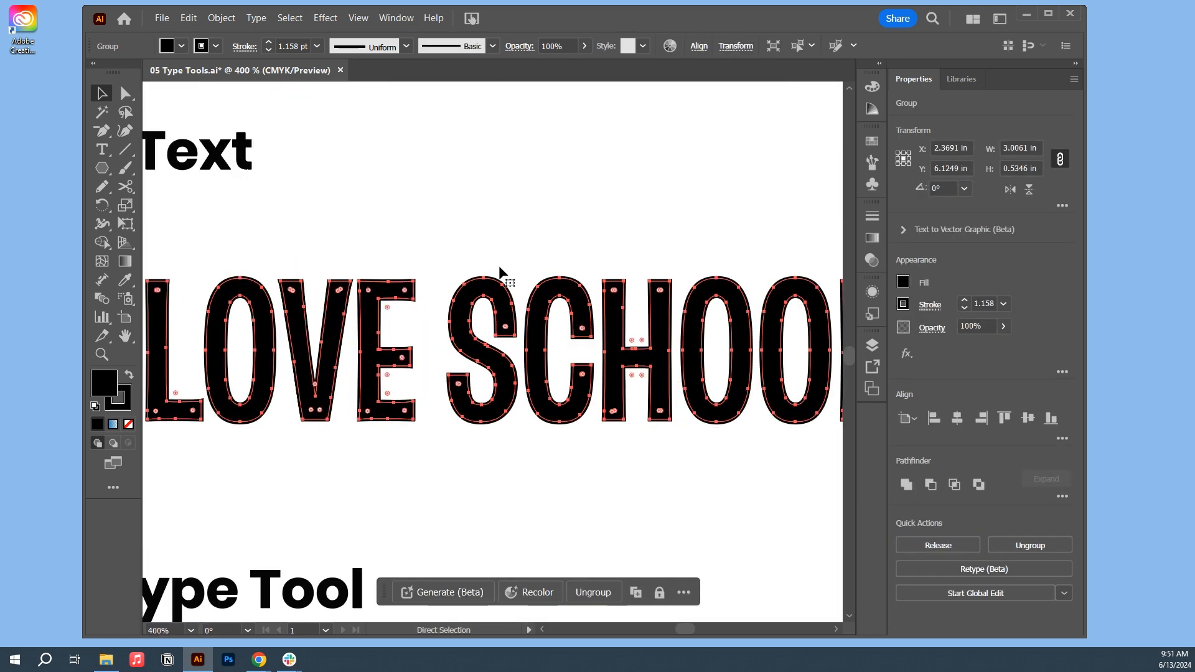
pyautogui.click(453, 249)
pyautogui.click(399, 288)
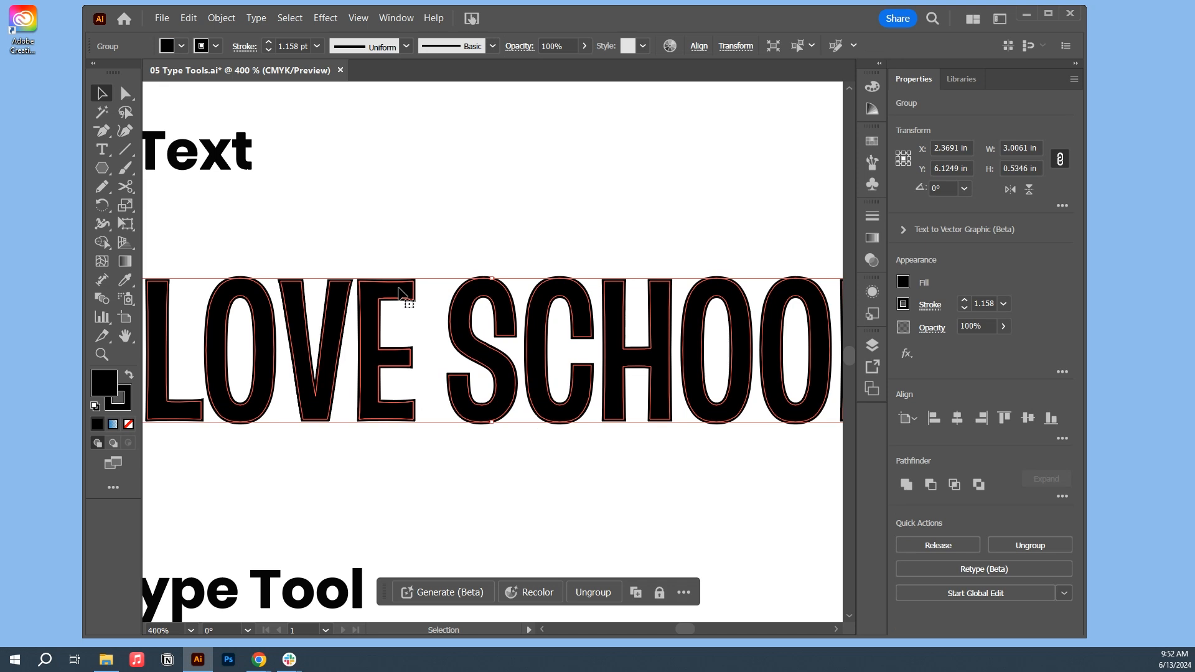
pyautogui.click(965, 309)
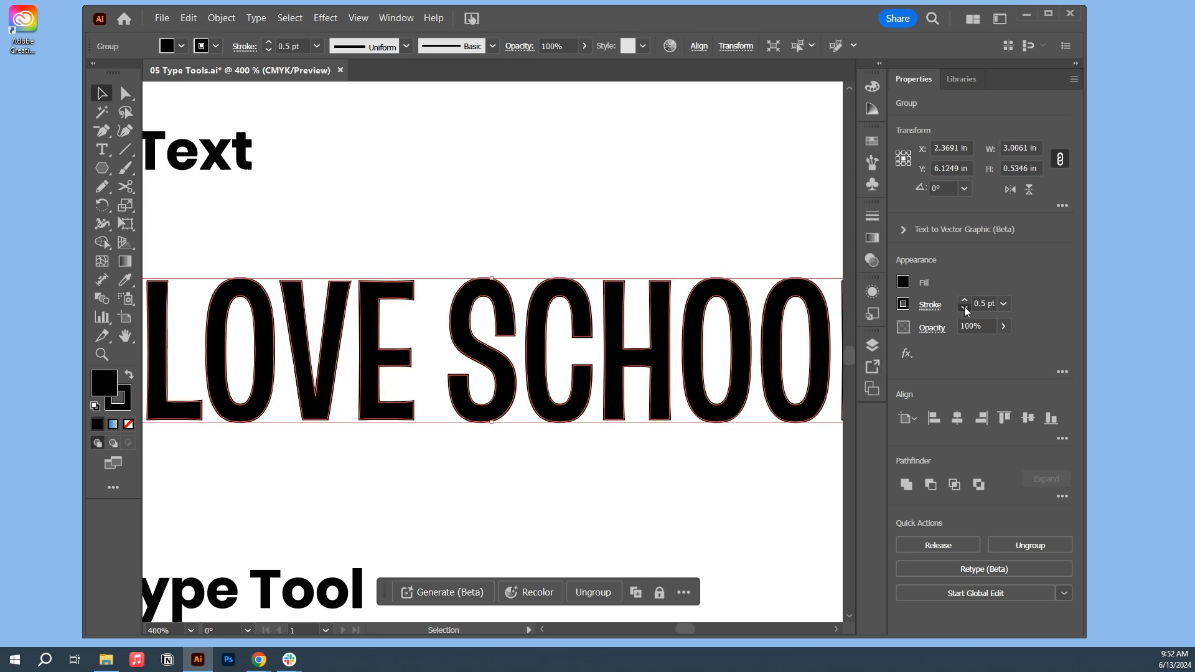
pyautogui.click(965, 309)
pyautogui.click(678, 237)
pyautogui.click(603, 343)
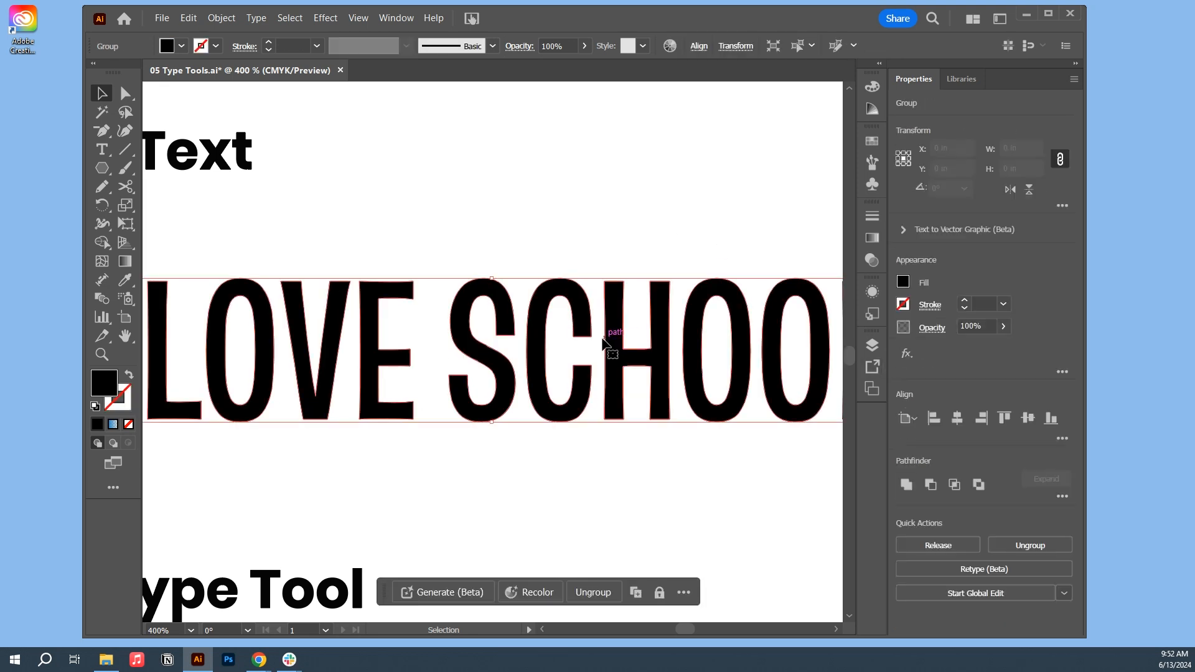
# Isolate the S of SCHOOL, try moving it above the other letters, undo the move and exit isolation mode.
pyautogui.doubleClick(496, 310)
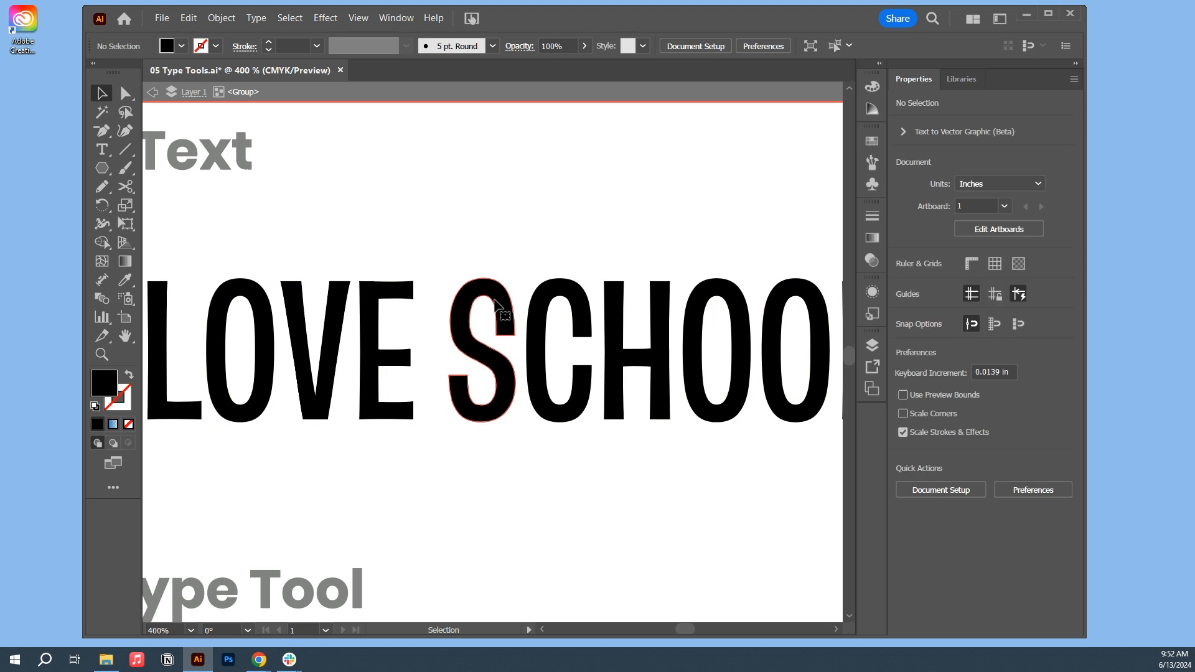
pyautogui.doubleClick(496, 305)
pyautogui.moveTo(497, 305); pyautogui.dragTo(518, 244)
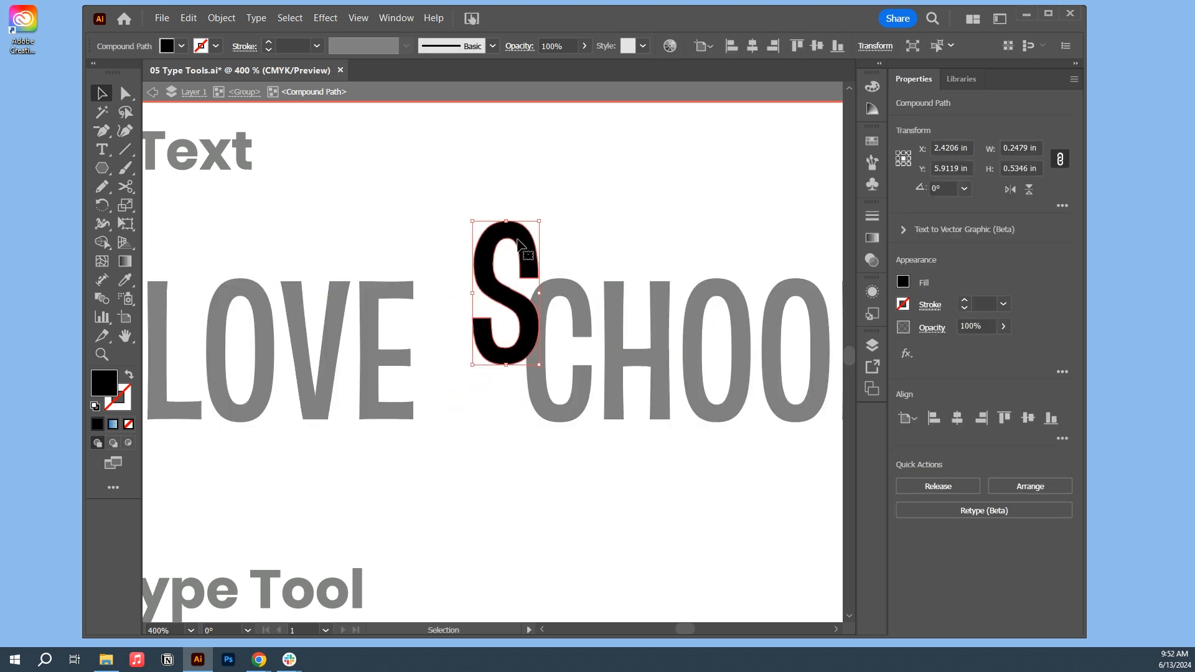
pyautogui.hotkey('ctrl', 'z')
pyautogui.doubleClick(576, 229)
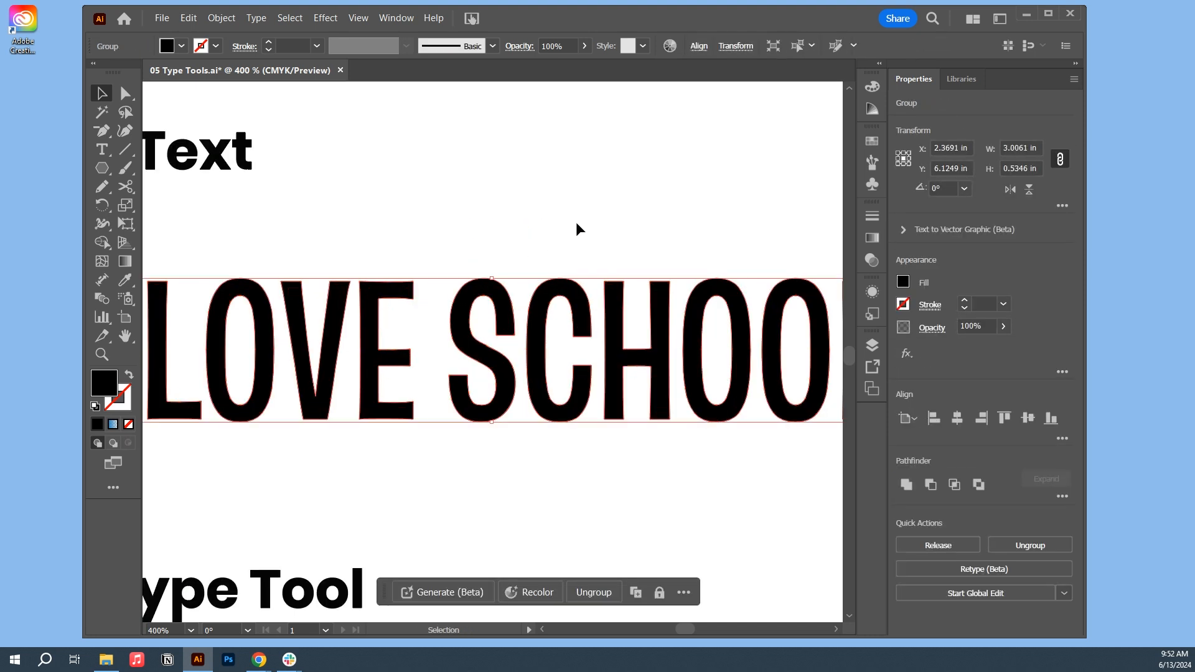
pyautogui.click(579, 221)
pyautogui.press('ctrl')
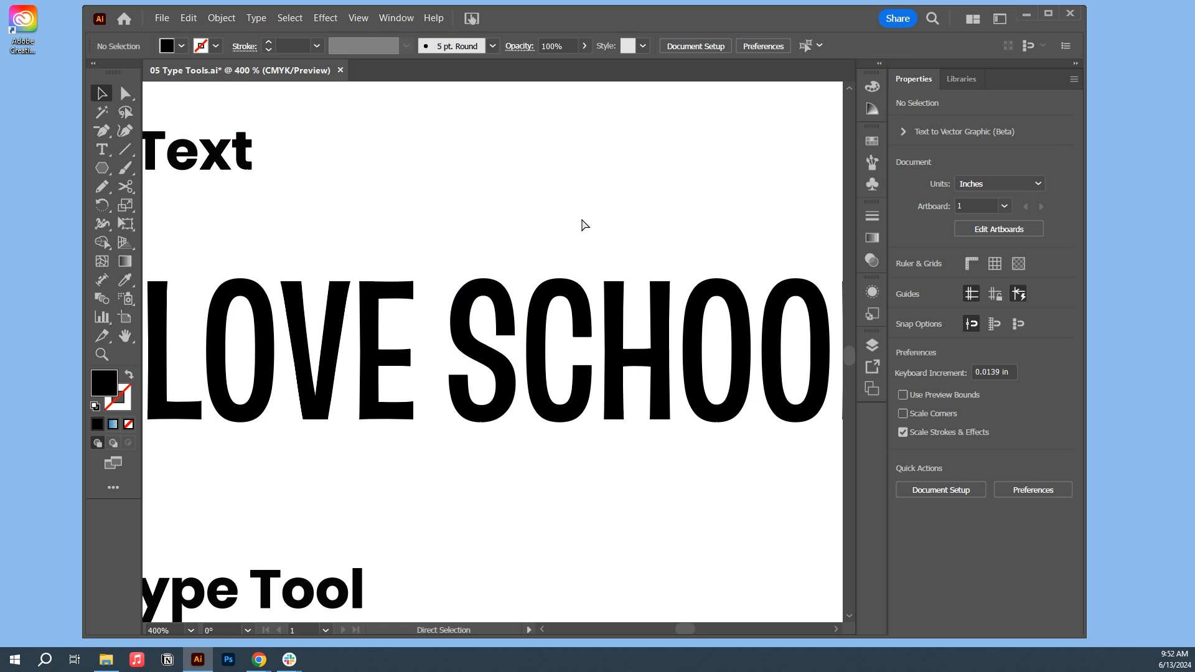
# Stretch the L of LOVE downward to about 0.64 in high by moving only its bottom anchor points with Direct Selection.
pyautogui.hotkey('ctrl', '-')
pyautogui.hotkey('ctrl', '-')
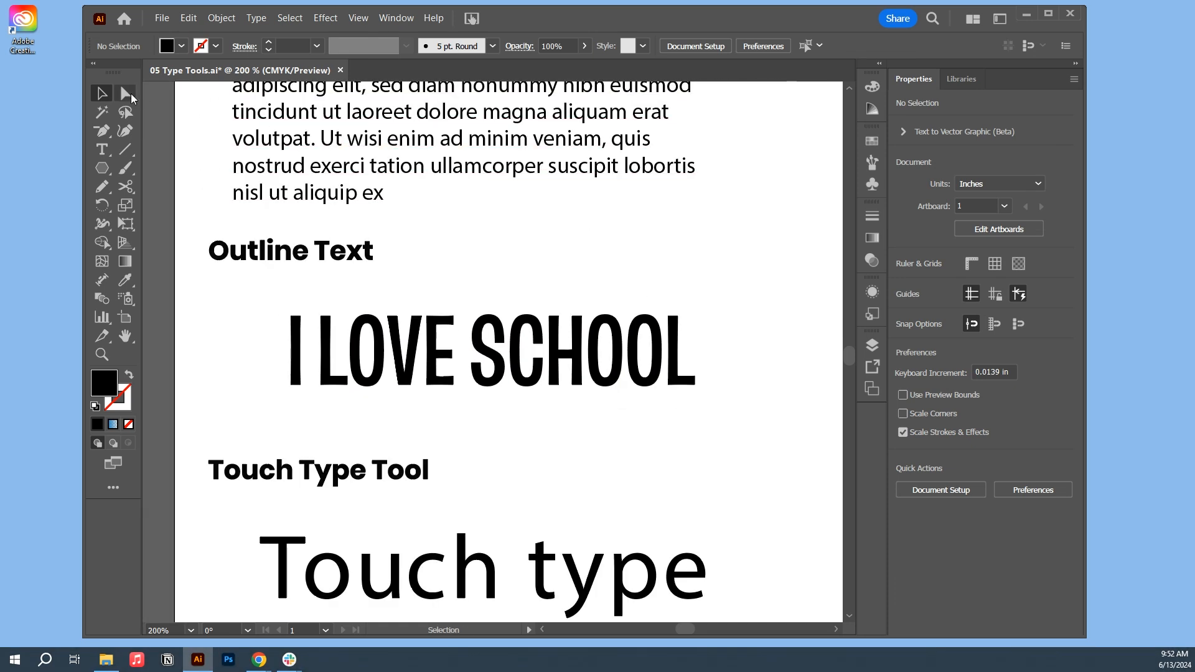
pyautogui.click(128, 95)
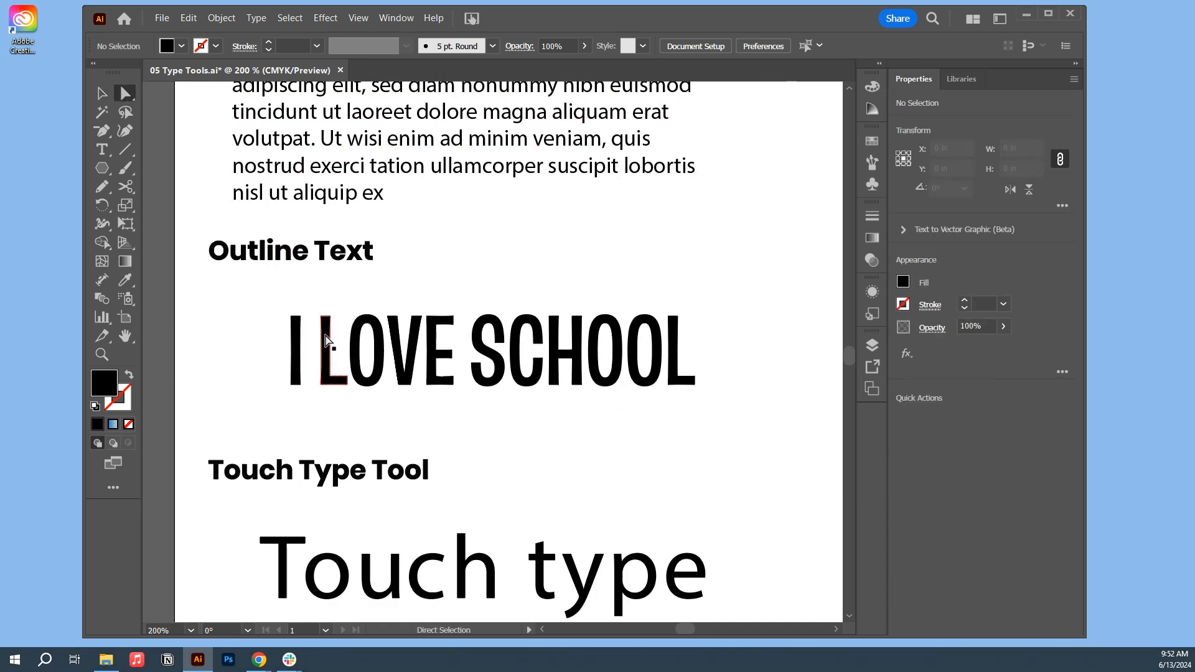
pyautogui.moveTo(316, 375); pyautogui.dragTo(350, 400)
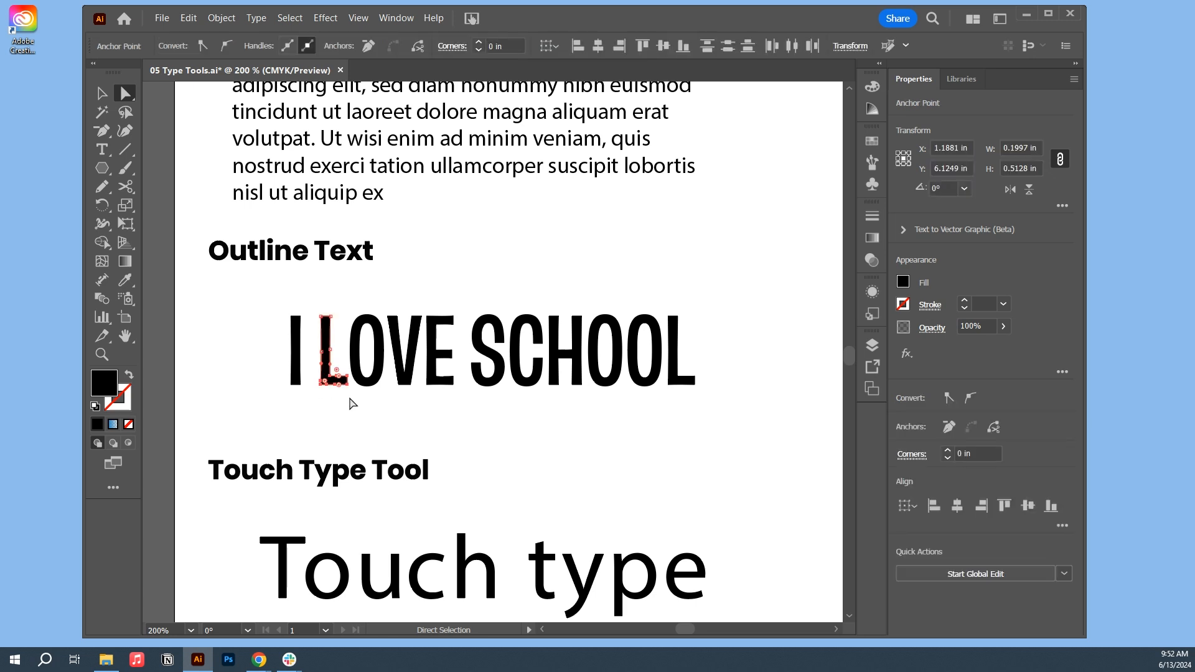
pyautogui.press('Down')
pyautogui.press('Down')
pyautogui.press('Down')
pyautogui.press('Down')
pyautogui.press('Down')
pyautogui.press('Down')
pyautogui.press('Down')
pyautogui.press('Down')
pyautogui.press('Down')
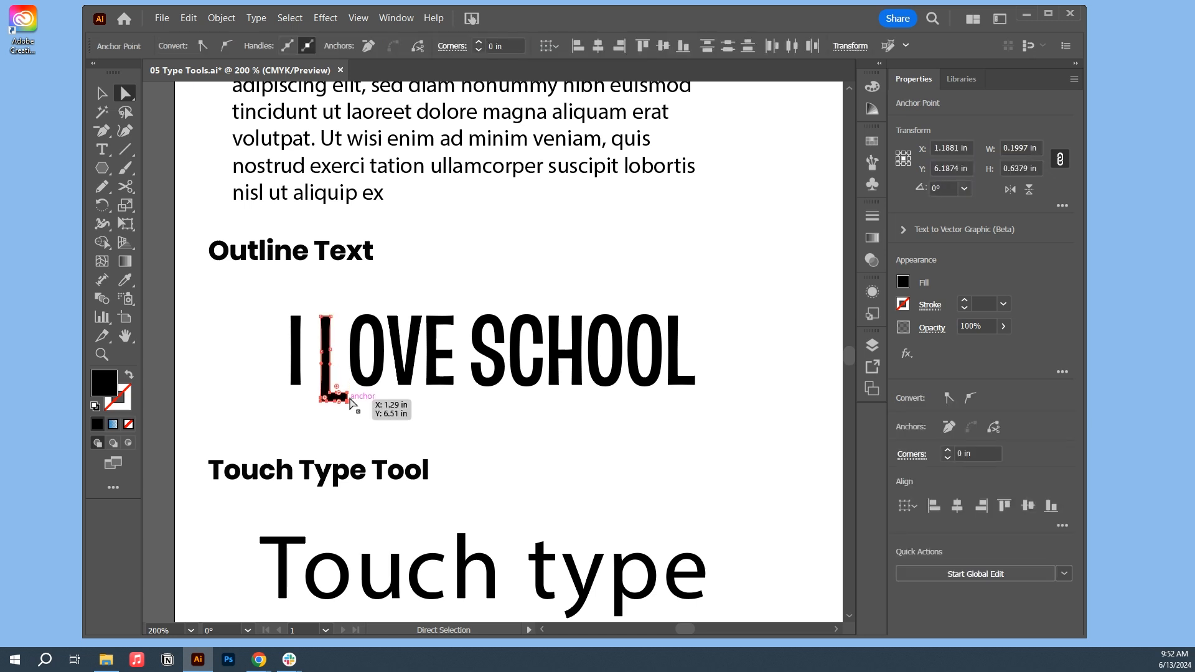
pyautogui.click(355, 417)
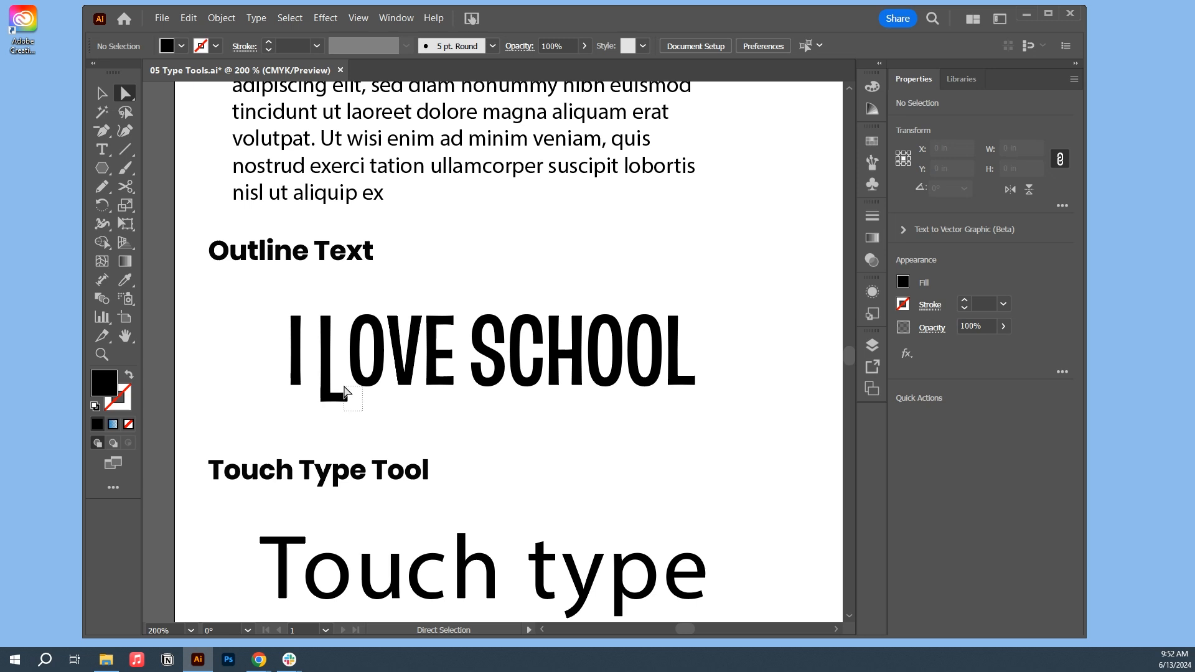
# Try to extend the foot of the L beneath the following letters by shifting its end anchor points.
pyautogui.moveTo(345, 391); pyautogui.dragTo(354, 417)
pyautogui.press('Right')
pyautogui.press('Right')
pyautogui.press('Right')
pyautogui.press('Right')
pyautogui.press('Right')
pyautogui.press('Right')
pyautogui.press('Right')
pyautogui.press('Right')
pyautogui.press('Right')
pyautogui.press('Right')
pyautogui.press('Right')
pyautogui.press('Right')
pyautogui.press('Right')
pyautogui.press('Right')
pyautogui.press('Right')
pyautogui.press('Right')
pyautogui.press('Right')
pyautogui.press('Right')
pyautogui.press('Right')
pyautogui.press('Right')
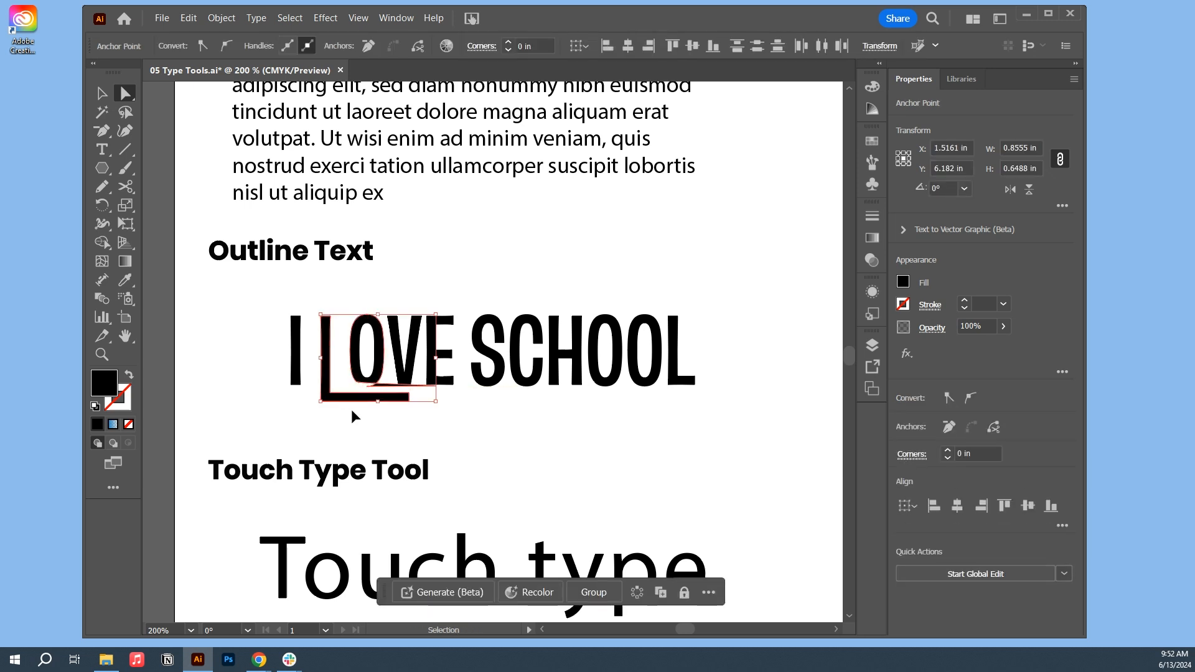
# Undo the extension of the L's foot and clear the selection.
pyautogui.hotkey('ctrl', 'z')
pyautogui.hotkey('ctrl', 'z')
pyautogui.hotkey('ctrl', 'z')
pyautogui.hotkey('ctrl', 'z')
pyautogui.hotkey('ctrl', 'z')
pyautogui.hotkey('ctrl', 'z')
pyautogui.hotkey('ctrl', 'z')
pyautogui.hotkey('ctrl', 'z')
pyautogui.hotkey('ctrl', 'z')
pyautogui.hotkey('ctrl', 'z')
pyautogui.hotkey('ctrl', 'z')
pyautogui.hotkey('ctrl', 'z')
pyautogui.hotkey('ctrl', 'z')
pyautogui.hotkey('ctrl', 'z')
pyautogui.hotkey('ctrl', 'z')
pyautogui.hotkey('ctrl', 'z')
pyautogui.hotkey('ctrl', 'z')
pyautogui.hotkey('ctrl', 'z')
pyautogui.hotkey('ctrl', 'z')
pyautogui.hotkey('ctrl', 'z')
pyautogui.hotkey('ctrl', 'z')
pyautogui.hotkey('ctrl', 'z')
pyautogui.hotkey('ctrl', 'z')
pyautogui.hotkey('ctrl', 'z')
pyautogui.hotkey('ctrl', 'z')
pyautogui.hotkey('ctrl', 'z')
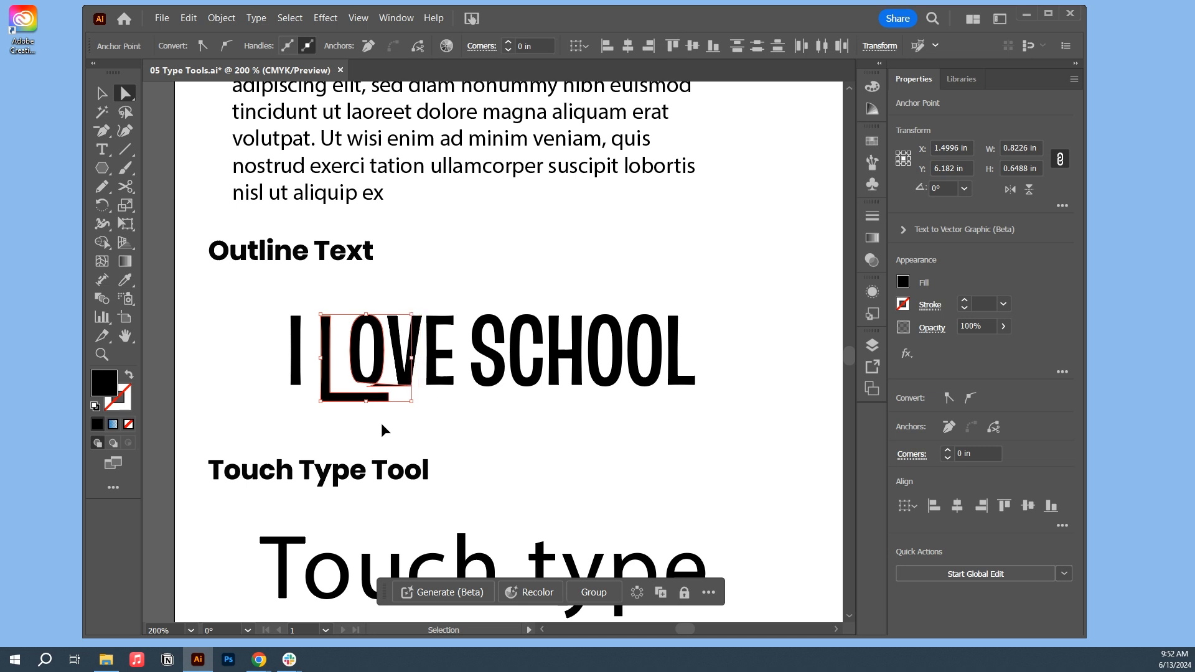
pyautogui.hotkey('ctrl', 'z')
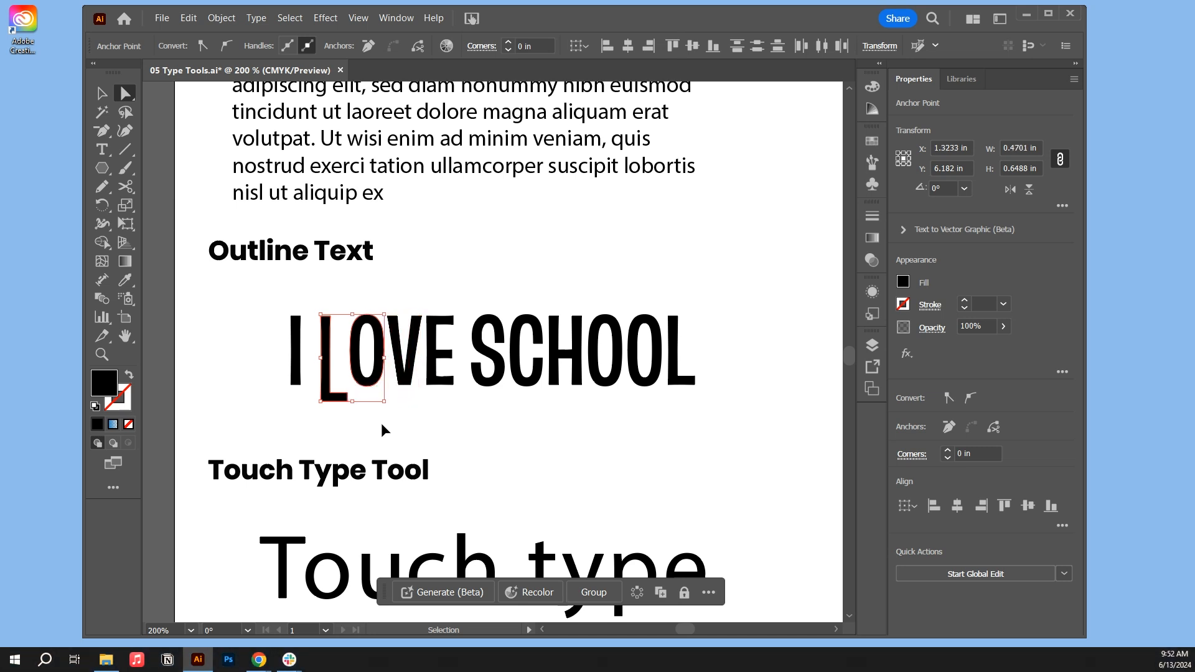
pyautogui.click(382, 427)
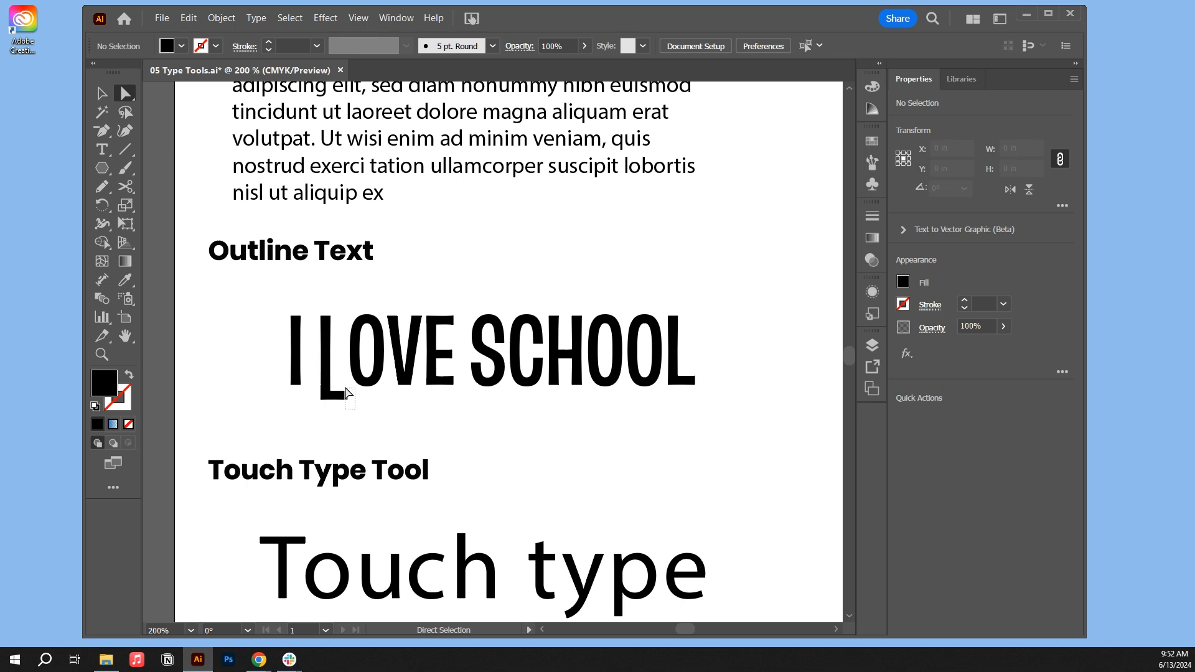
# Extend the foot of the L to underline LOVE up to the E's edge, making the letter about 0.99 in wide.
pyautogui.moveTo(354, 409); pyautogui.dragTo(345, 387)
pyautogui.hotkey('shift', 'Right')
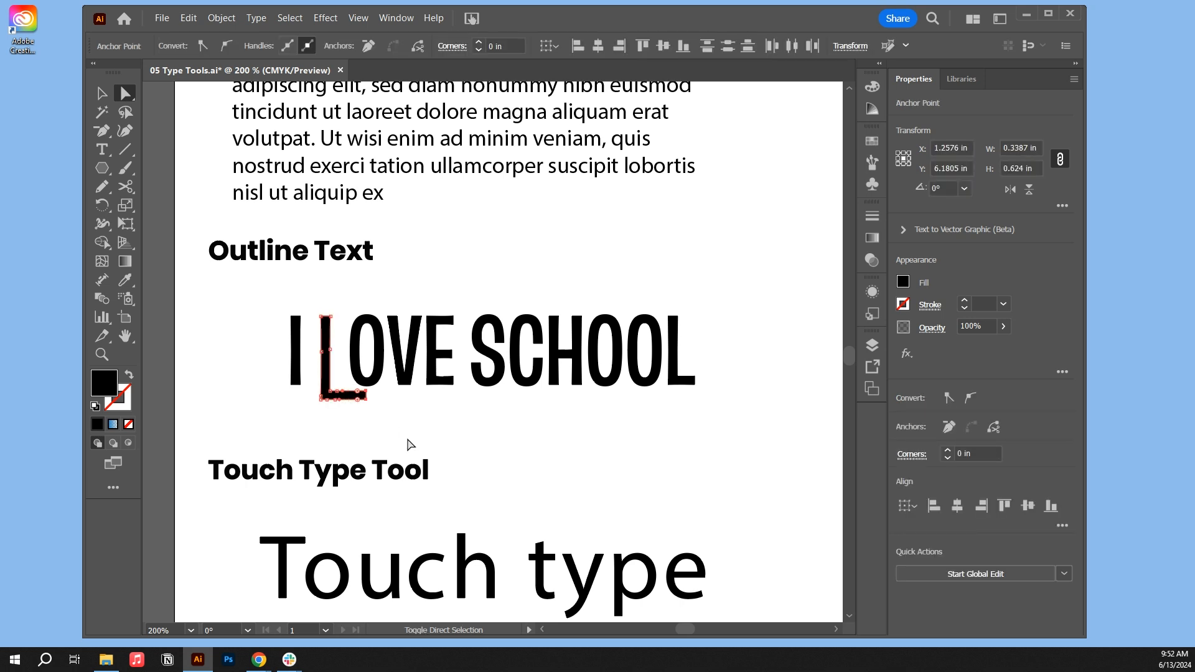
pyautogui.hotkey('shift', 'Right')
pyautogui.hotkey('shift', 'Right')
pyautogui.hotkey('shift', 'Right')
pyautogui.hotkey('shift', 'Right')
pyautogui.hotkey('shift', 'Right')
pyautogui.hotkey('shift', 'Right')
pyautogui.hotkey('shift', 'Right')
pyautogui.hotkey('shift', 'Right')
pyautogui.hotkey('shift', 'Right')
pyautogui.hotkey('shift', 'Right')
pyautogui.hotkey('shift', 'Left')
pyautogui.hotkey('shift', 'Left')
pyautogui.hotkey('shift', 'Left')
pyautogui.hotkey('shift', 'Left')
pyautogui.hotkey('shift', 'Left')
pyautogui.hotkey('shift', 'Left')
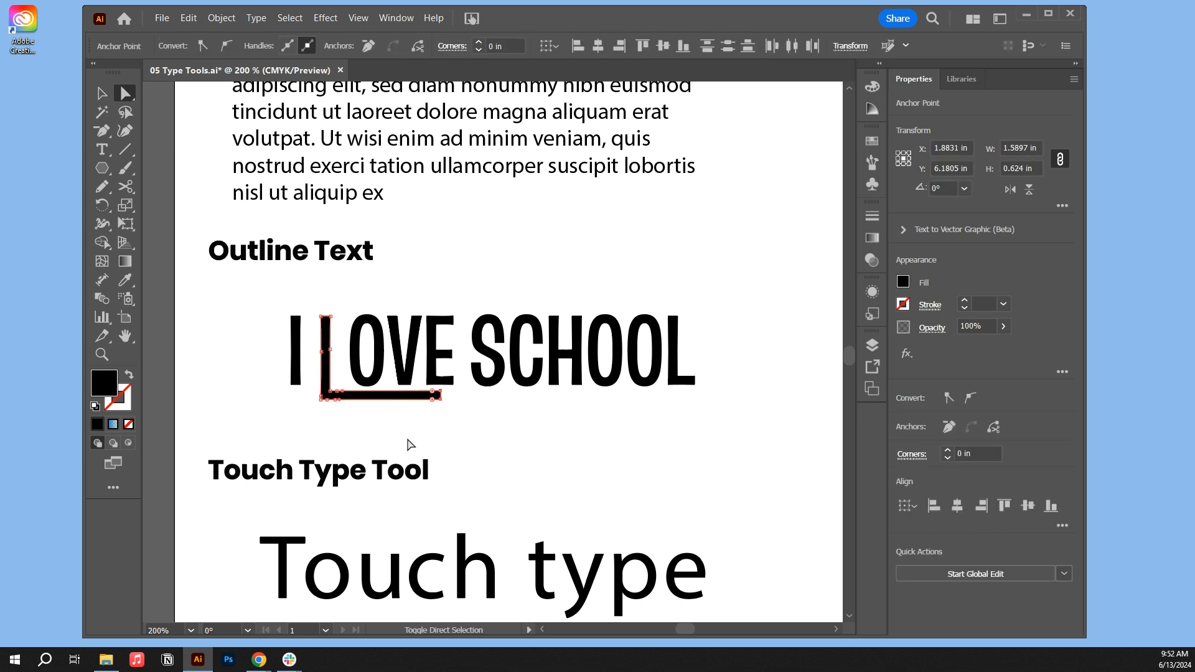
pyautogui.hotkey('shift', 'Right')
pyautogui.press('Left')
pyautogui.press('Left')
pyautogui.press('Left')
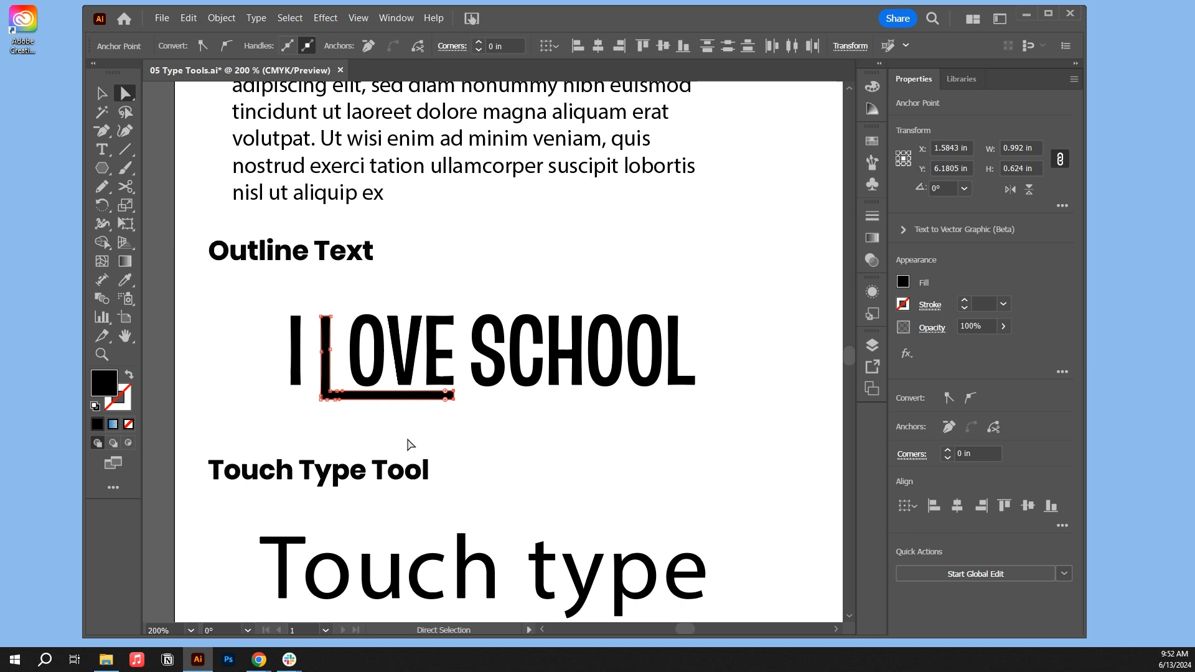
pyautogui.click(542, 285)
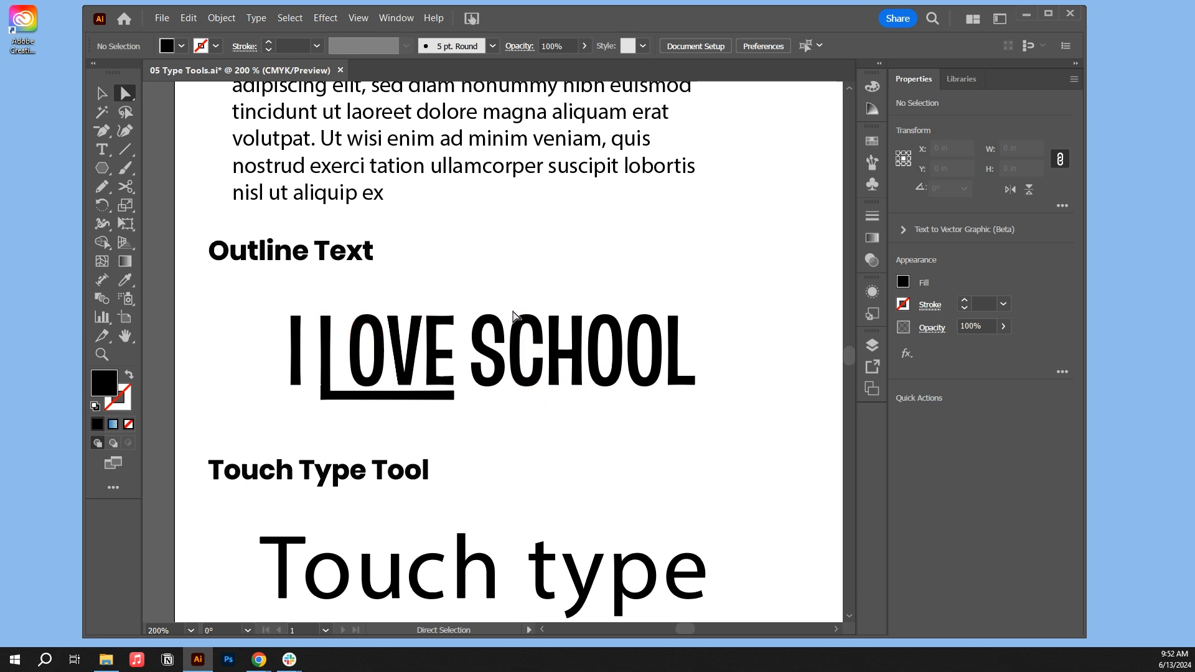
# Scale the C of SCHOOL down to about 0.17 × 0.38 in, keeping it level with the tops of the neighbouring letters.
pyautogui.moveTo(509, 307); pyautogui.dragTo(534, 366)
pyautogui.press('v')
# Isolate the lettering group, move the letters HOOL closer to the small C to close the gap, and exit isolation mode.
pyautogui.moveTo(732, 415); pyautogui.dragTo(542, 304)
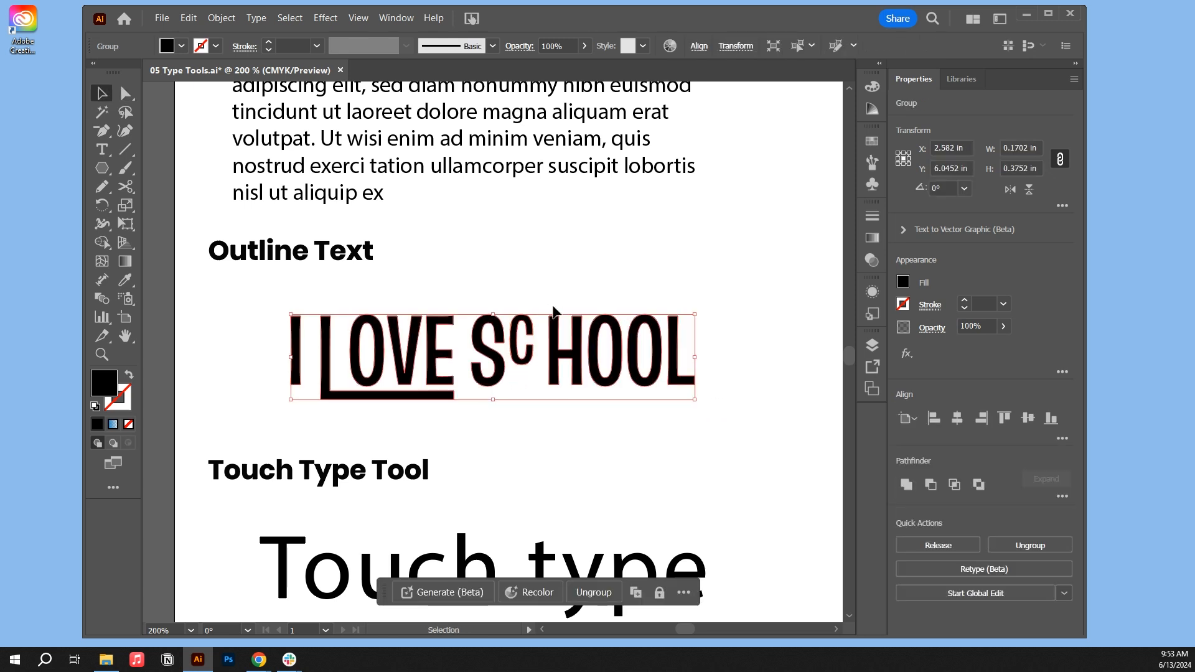
pyautogui.doubleClick(557, 330)
pyautogui.moveTo(719, 420); pyautogui.dragTo(547, 288)
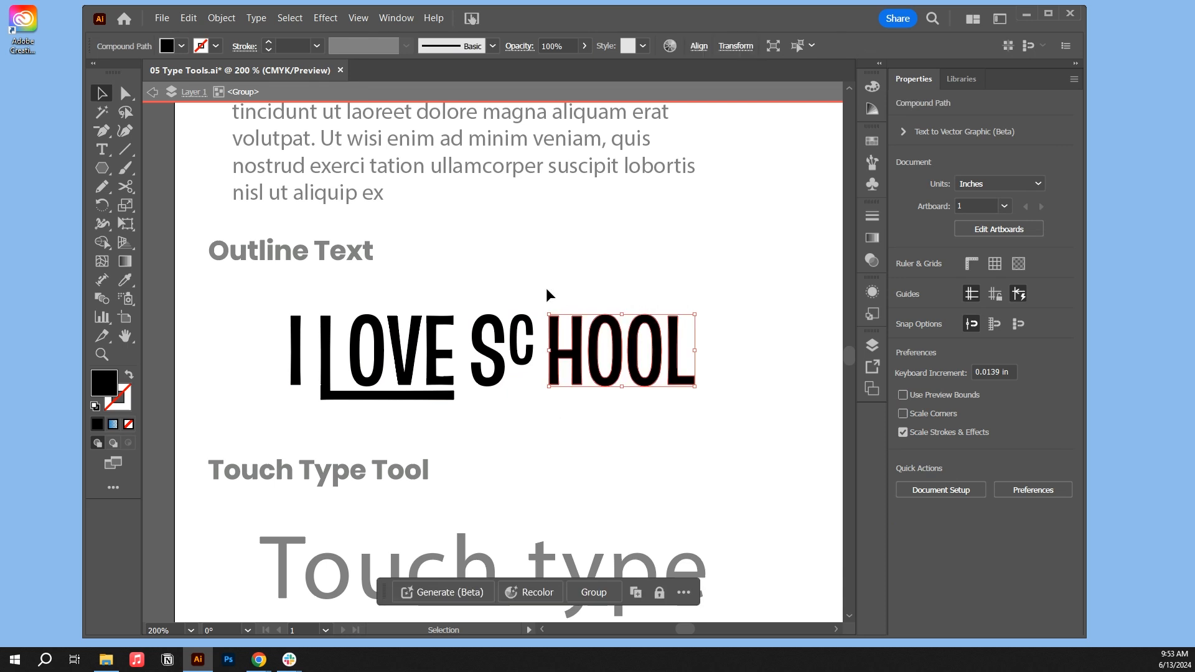
pyautogui.moveTo(591, 350); pyautogui.dragTo(573, 351)
pyautogui.hotkey('shift', 'Left')
pyautogui.hotkey('shift', 'Right')
pyautogui.hotkey('shift', 'Right')
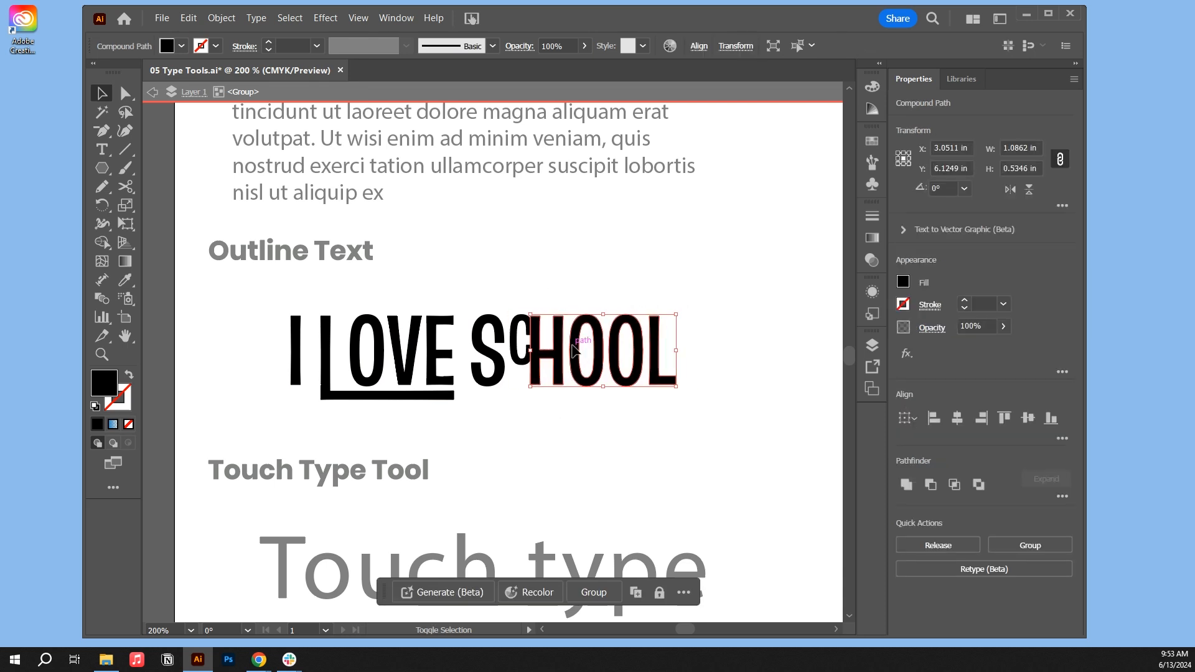
pyautogui.press('Left')
pyautogui.press('Left')
pyautogui.press('Left')
pyautogui.press('Left')
pyautogui.press('Left')
pyautogui.press('Left')
pyautogui.press('Left')
pyautogui.press('Left')
pyautogui.press('Left')
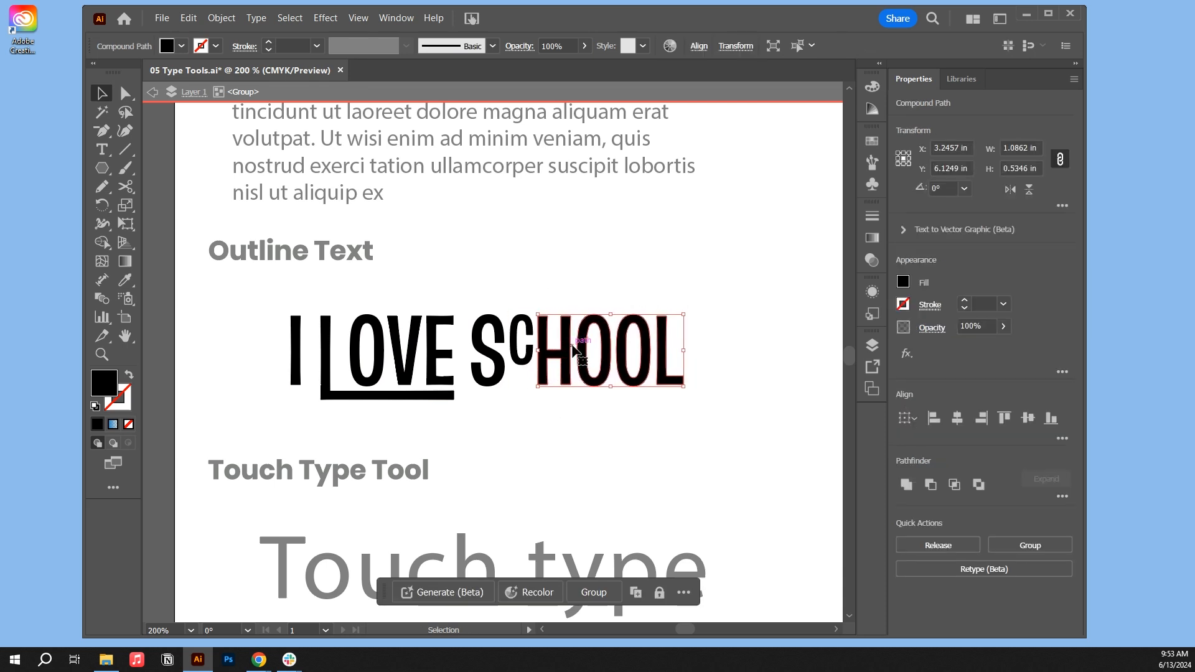
pyautogui.doubleClick(600, 281)
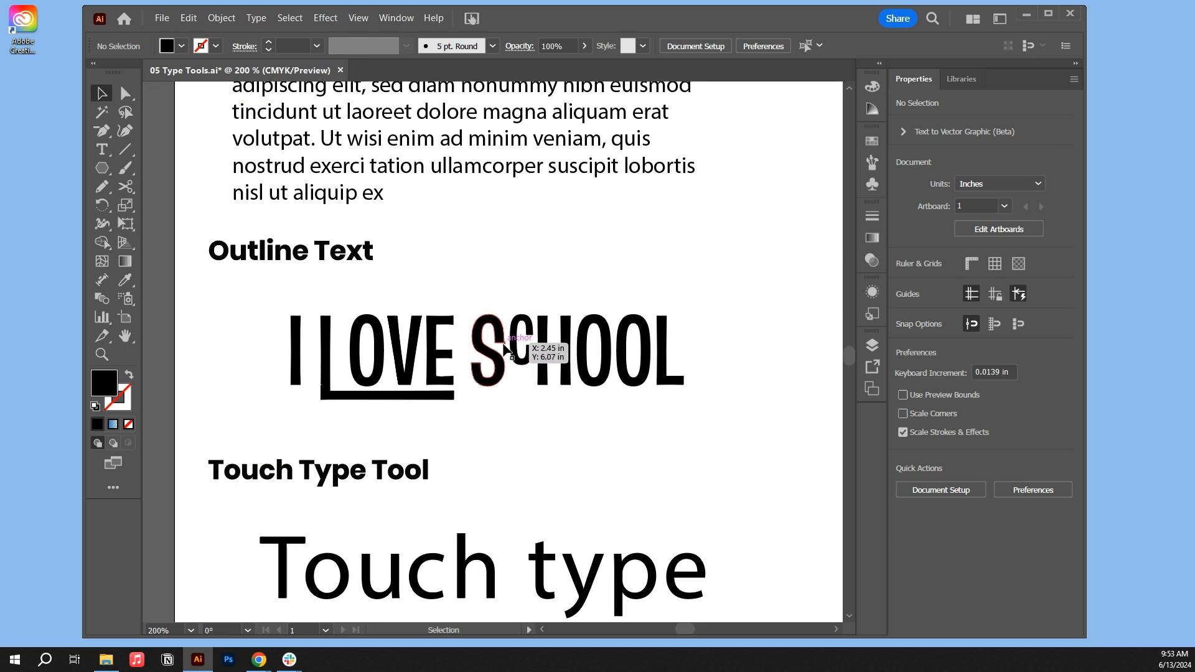
pyautogui.click(523, 343)
pyautogui.moveTo(965, 573)
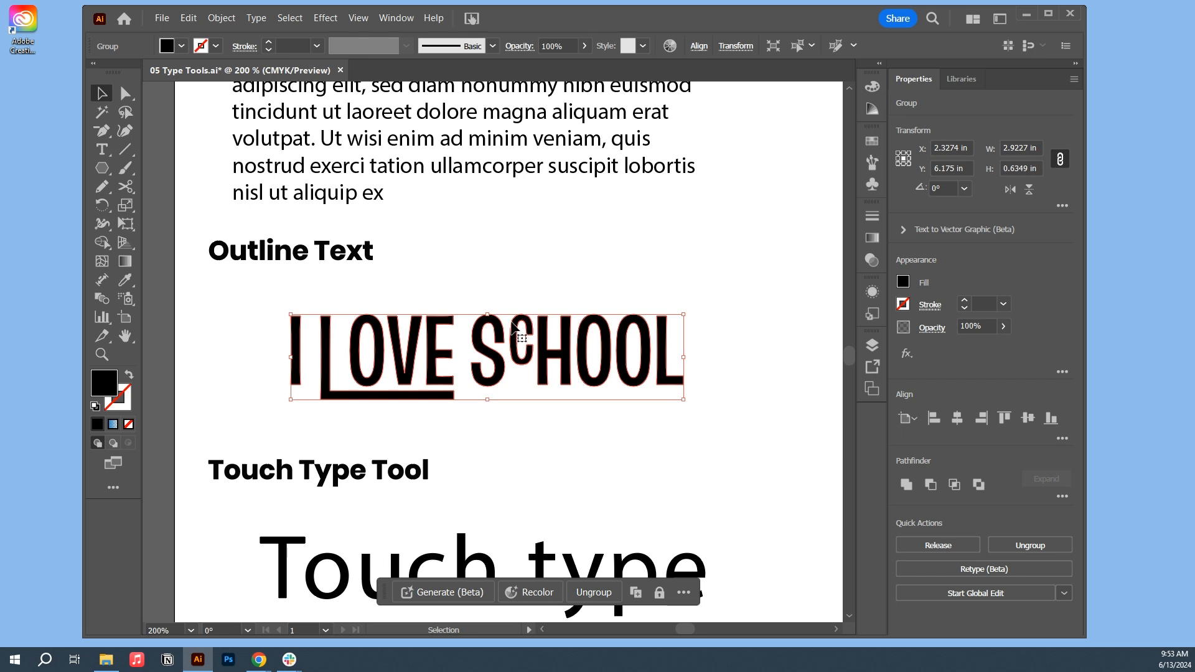
pyautogui.click(481, 275)
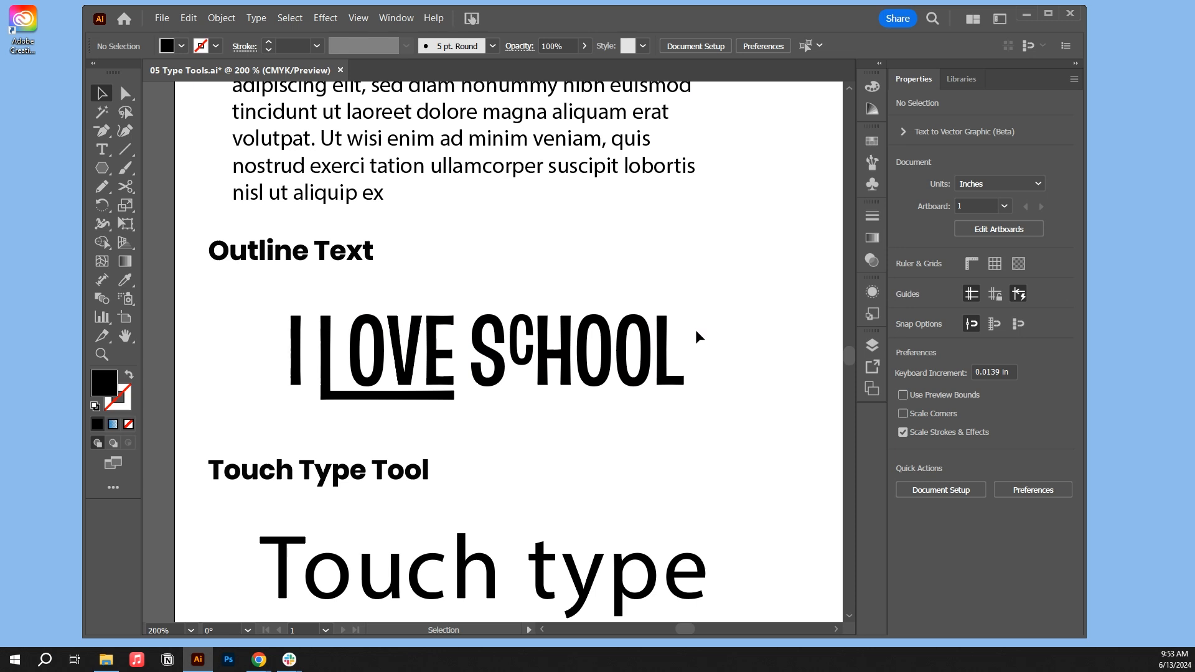
pyautogui.scroll(-1, 696, 333)
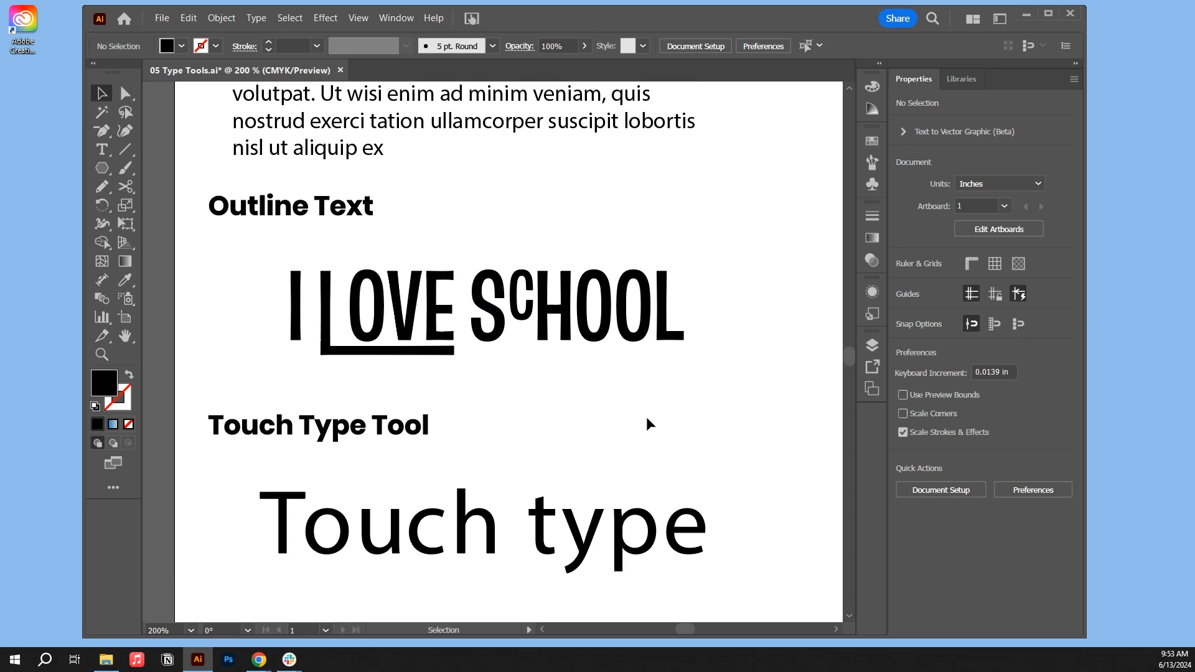
# Examine where the Create Outlines command is offered for the live "Touch type" text.
pyautogui.click(567, 327)
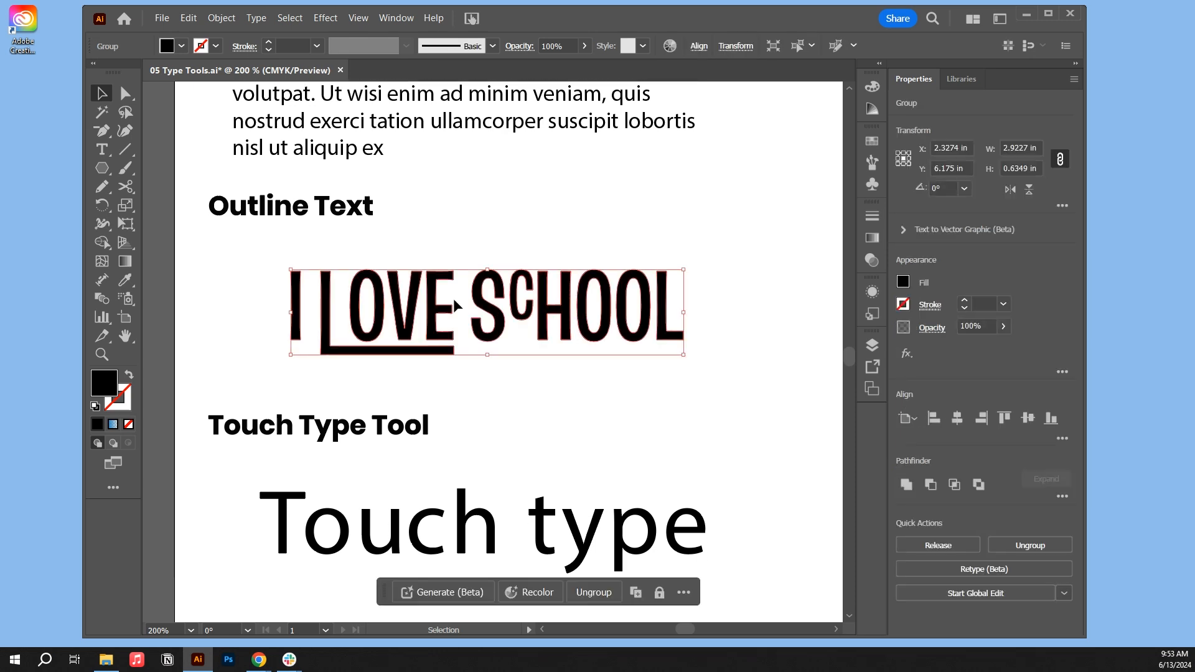
pyautogui.click(397, 531)
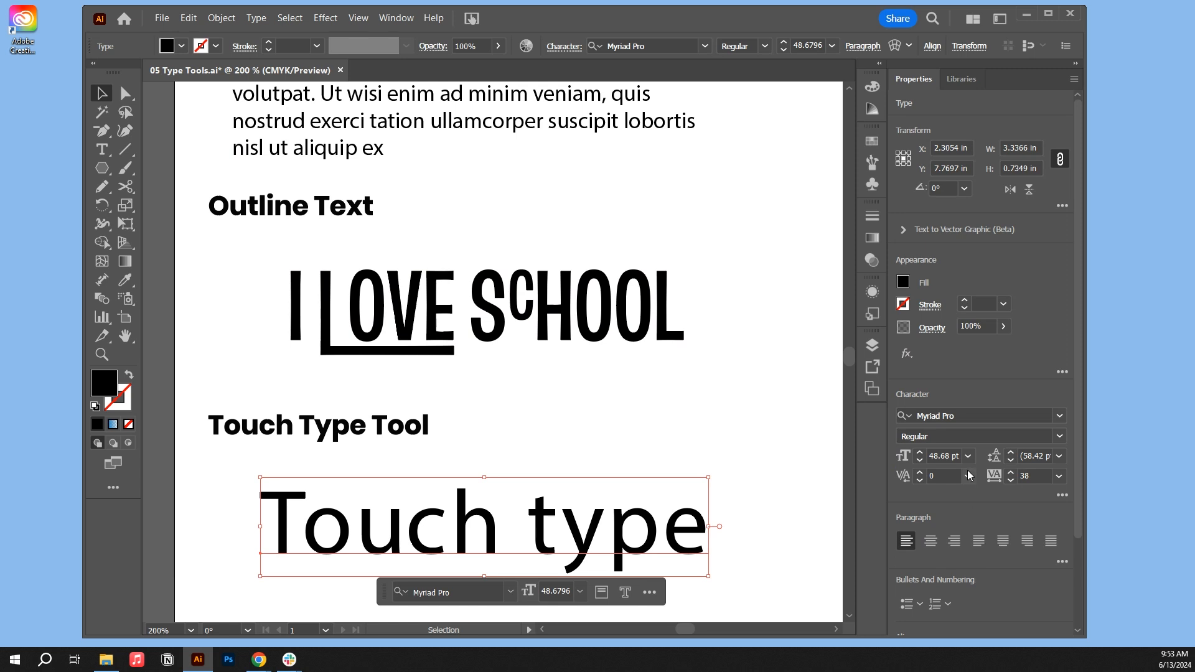
pyautogui.scroll(-3, 976, 581)
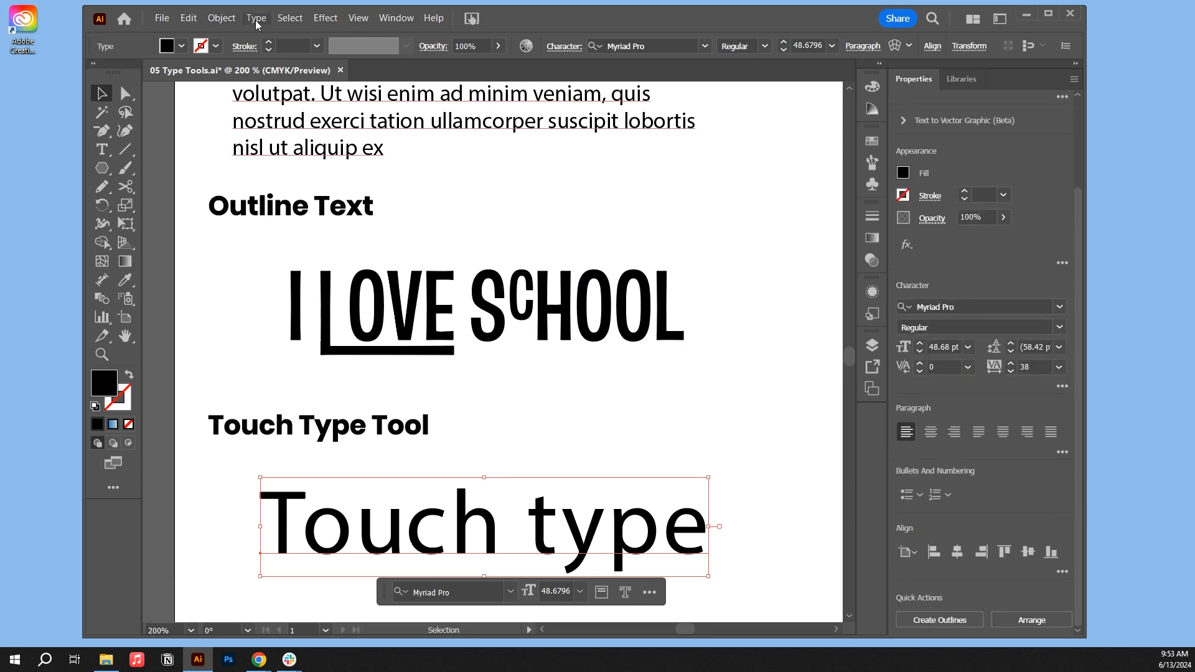
pyautogui.click(256, 18)
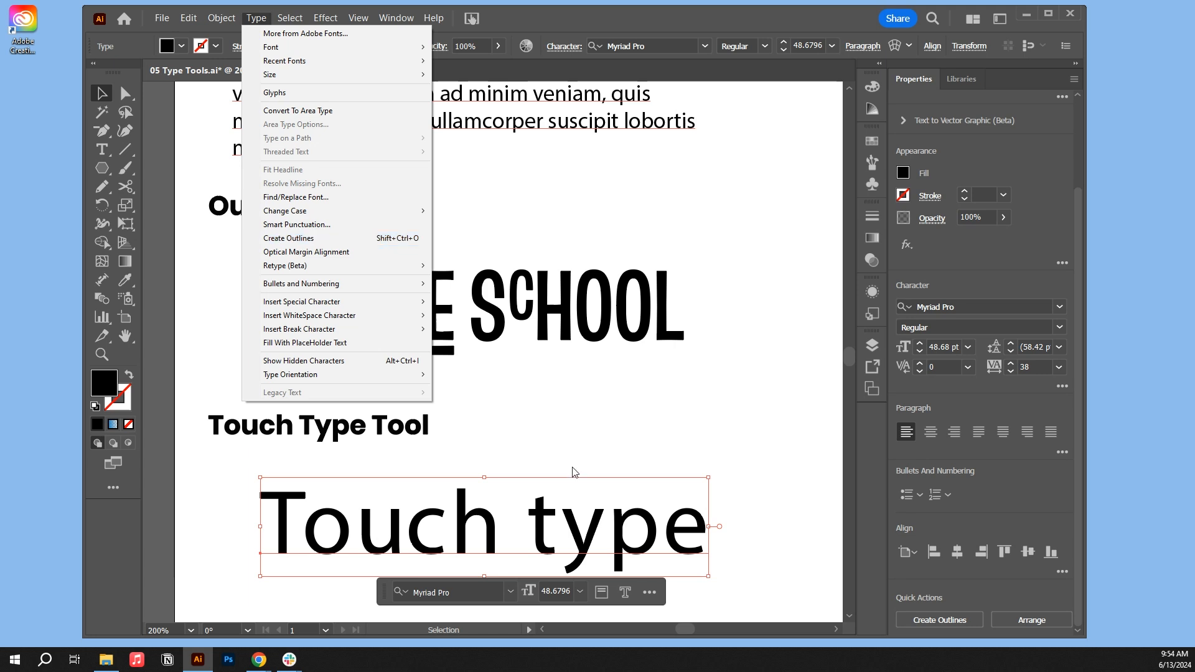
pyautogui.rightClick(541, 509)
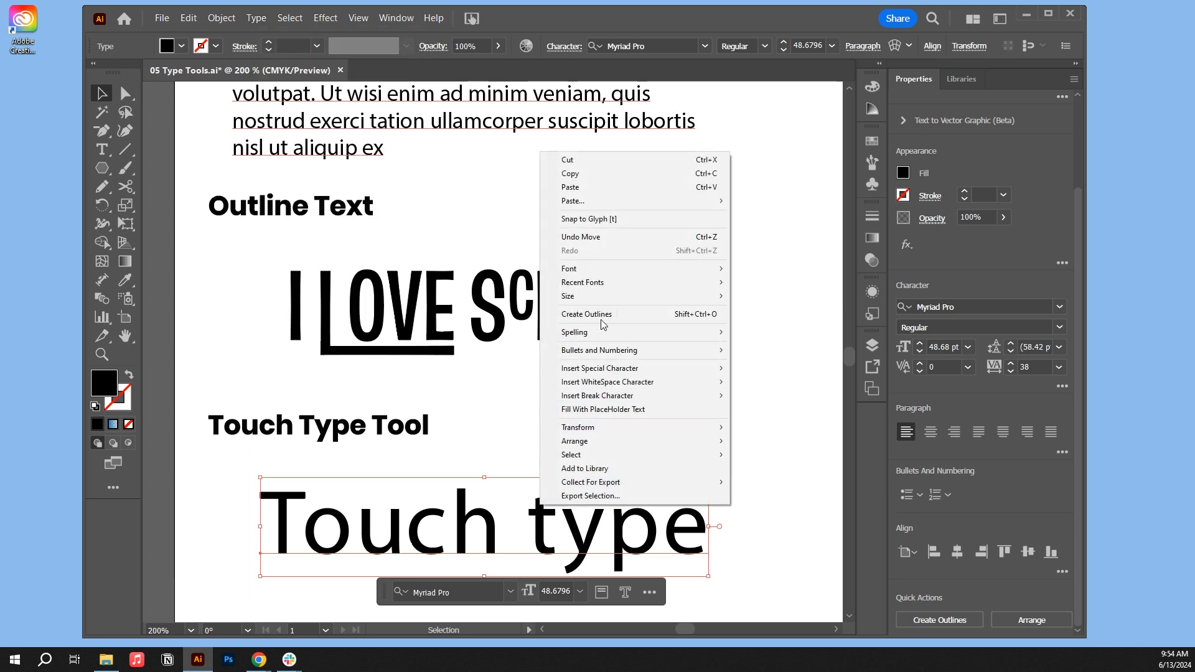
pyautogui.click(790, 261)
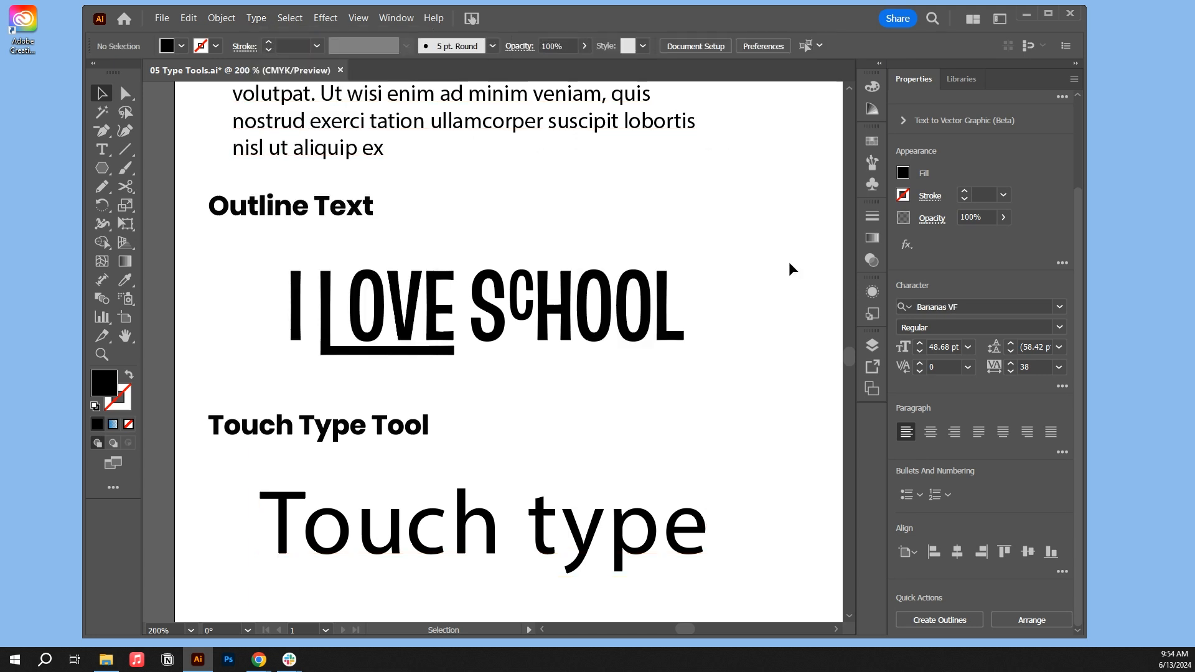
# With the Touch Type tool, enlarge the o of "Touch" and shift it down so it overlaps the T.
pyautogui.click(391, 531)
pyautogui.scroll(-1, 484, 417)
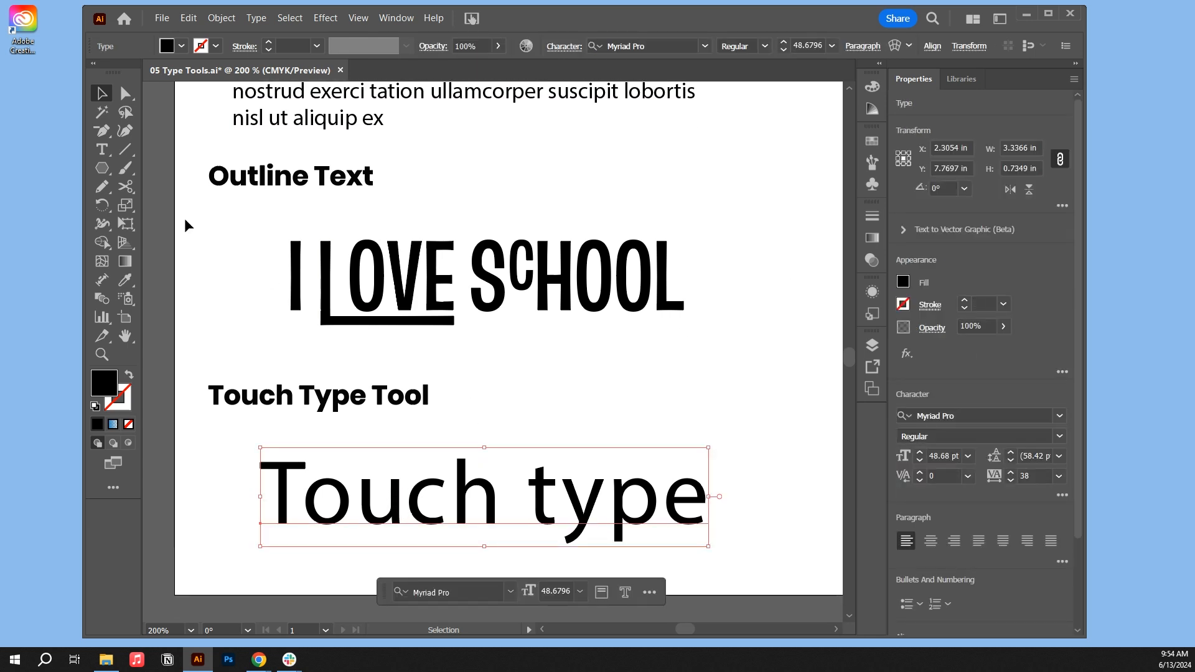
pyautogui.click(96, 149)
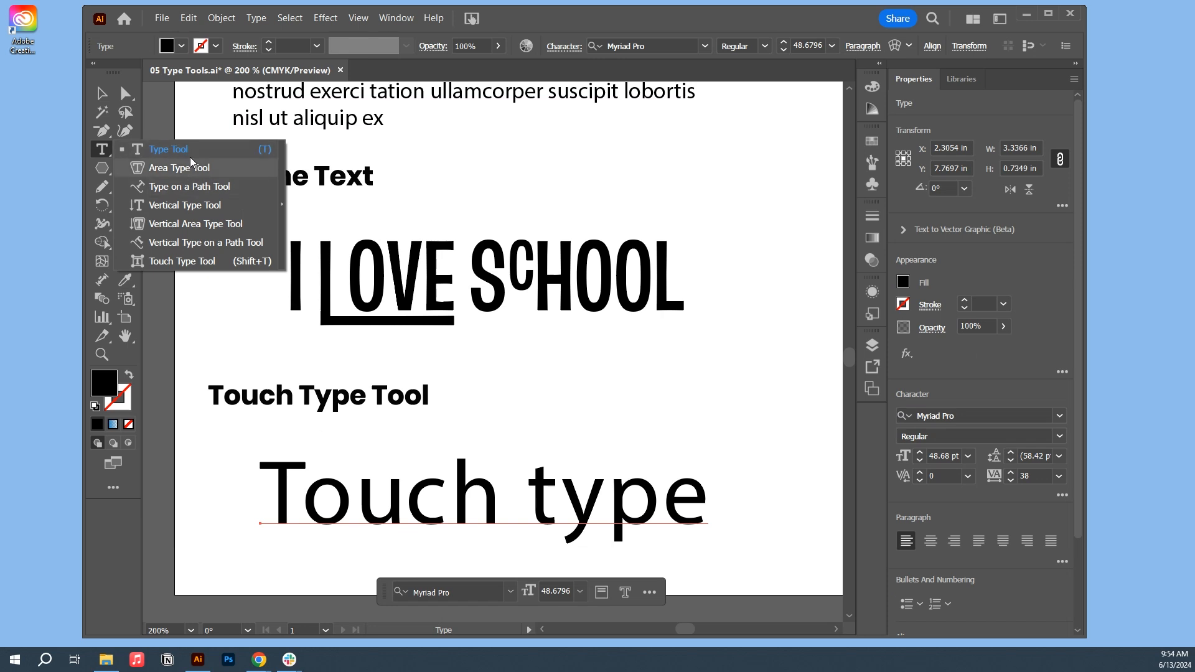
pyautogui.click(199, 260)
pyautogui.click(344, 502)
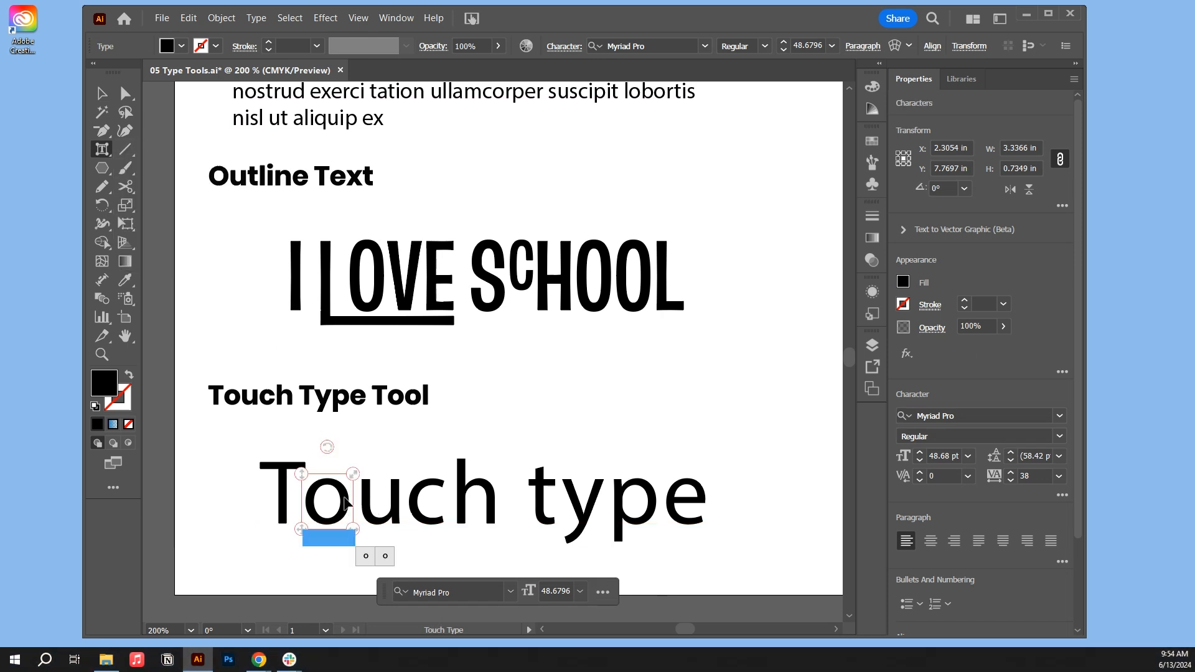
pyautogui.moveTo(353, 474); pyautogui.dragTo(371, 439)
# Move the u of "Touch" up against the enlarged o and stretch it taller and wider.
pyautogui.click(385, 498)
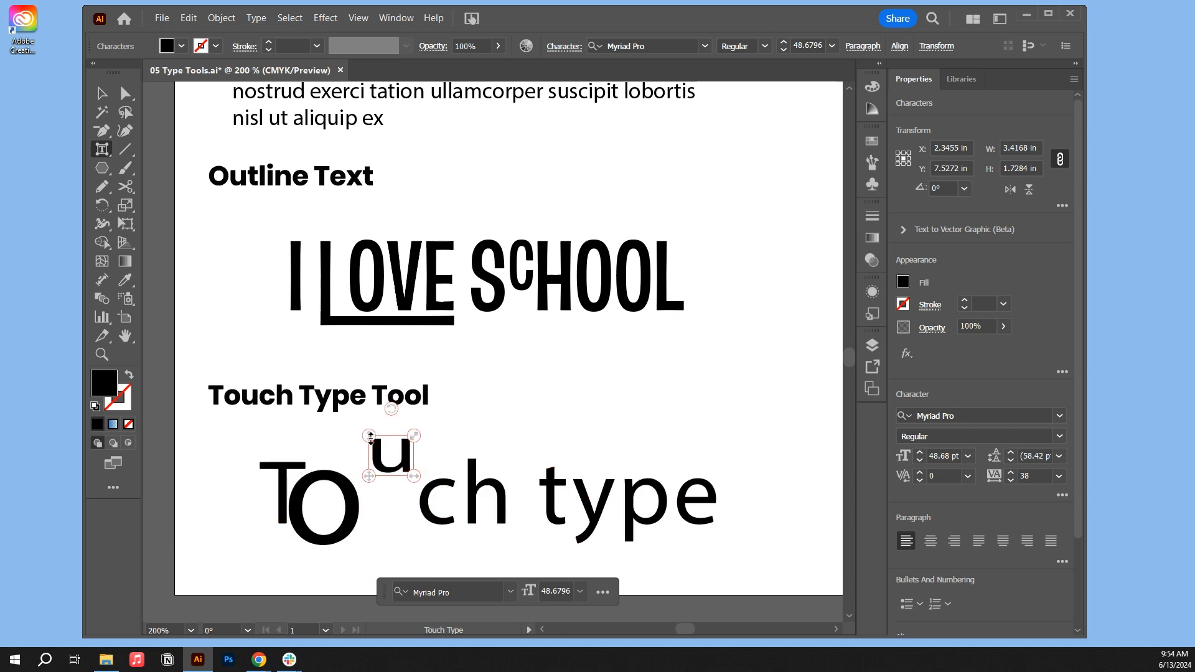
pyautogui.moveTo(374, 480); pyautogui.dragTo(349, 509)
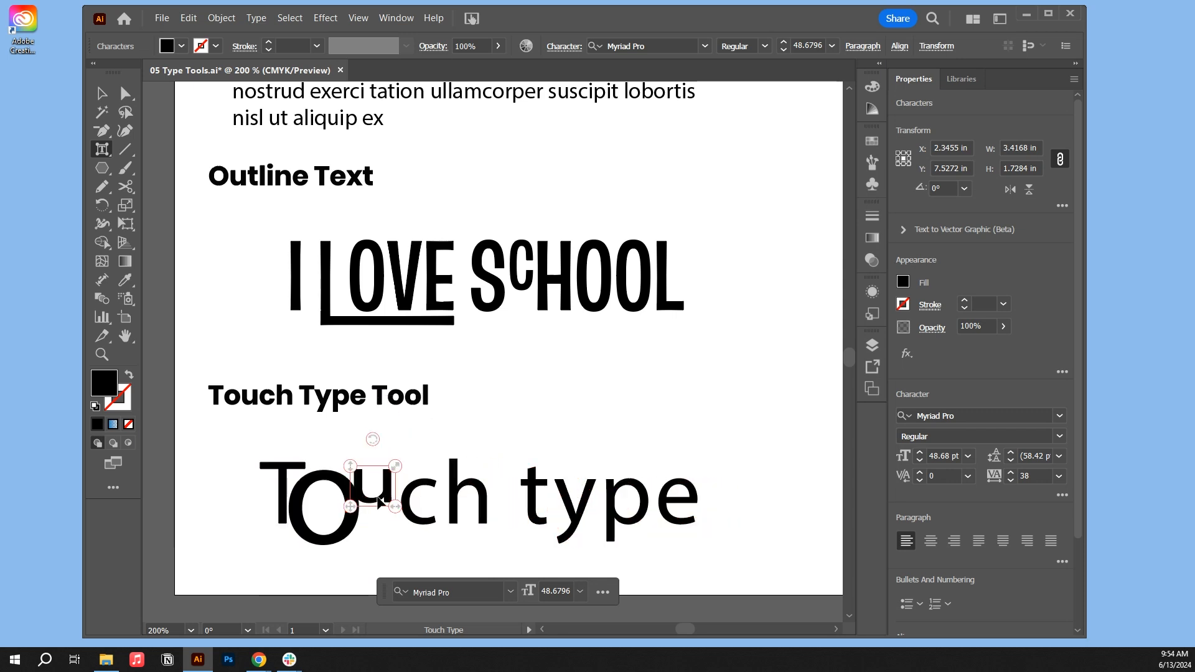
pyautogui.moveTo(351, 466)
pyautogui.mouseDown()
pyautogui.moveTo(352, 374)
pyautogui.moveTo(350, 446)
pyautogui.mouseUp()
pyautogui.moveTo(396, 500)
pyautogui.mouseDown()
pyautogui.moveTo(548, 473)
pyautogui.moveTo(413, 500)
pyautogui.mouseUp()
pyautogui.moveTo(413, 447)
pyautogui.mouseDown()
pyautogui.moveTo(550, 371)
pyautogui.moveTo(462, 406)
pyautogui.moveTo(413, 446)
pyautogui.mouseUp()
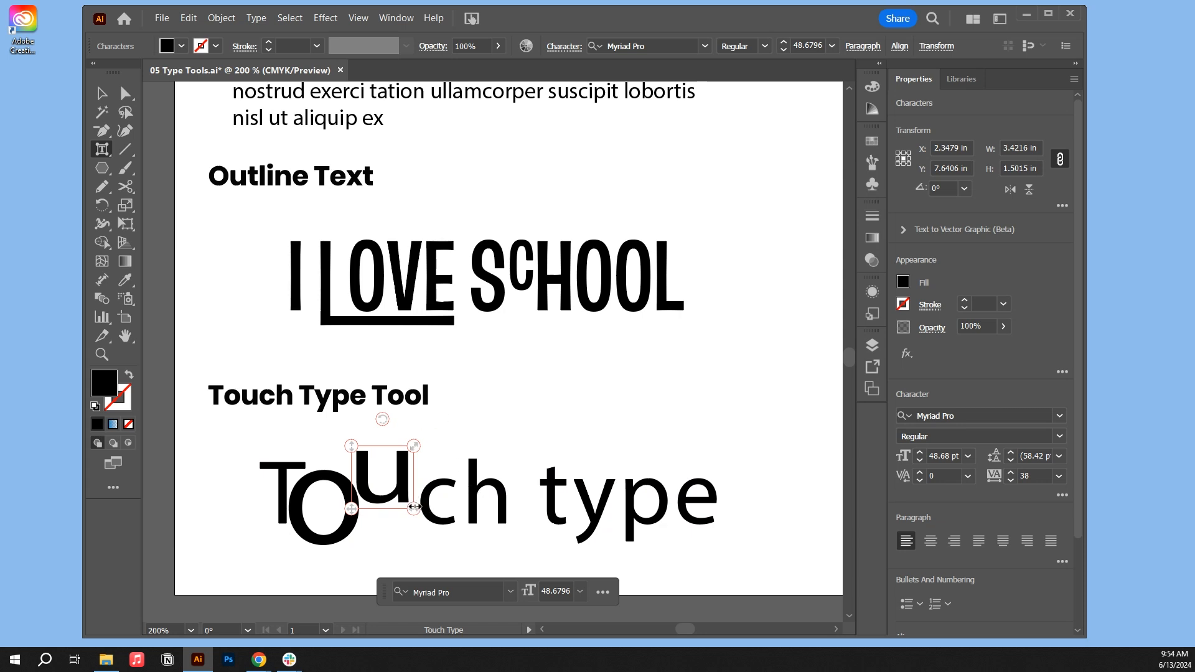
pyautogui.moveTo(414, 509); pyautogui.dragTo(405, 476)
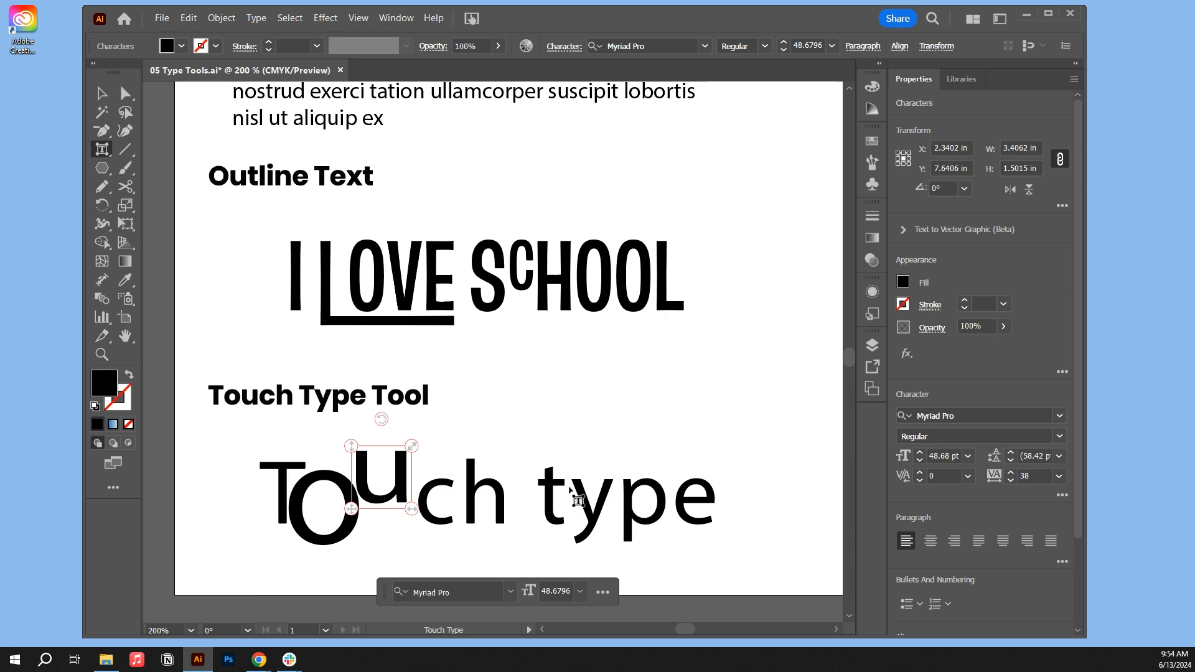
# Enlarge the t of "type" and rotate it about a quarter turn clockwise so it lies on its side.
pyautogui.click(549, 486)
pyautogui.click(549, 488)
pyautogui.moveTo(568, 460); pyautogui.dragTo(777, 464)
pyautogui.moveTo(600, 422); pyautogui.dragTo(578, 474)
# Move the letters "ype" back toward "Touch" so they overlap the rotated t, and clear the selection.
pyautogui.click(786, 505)
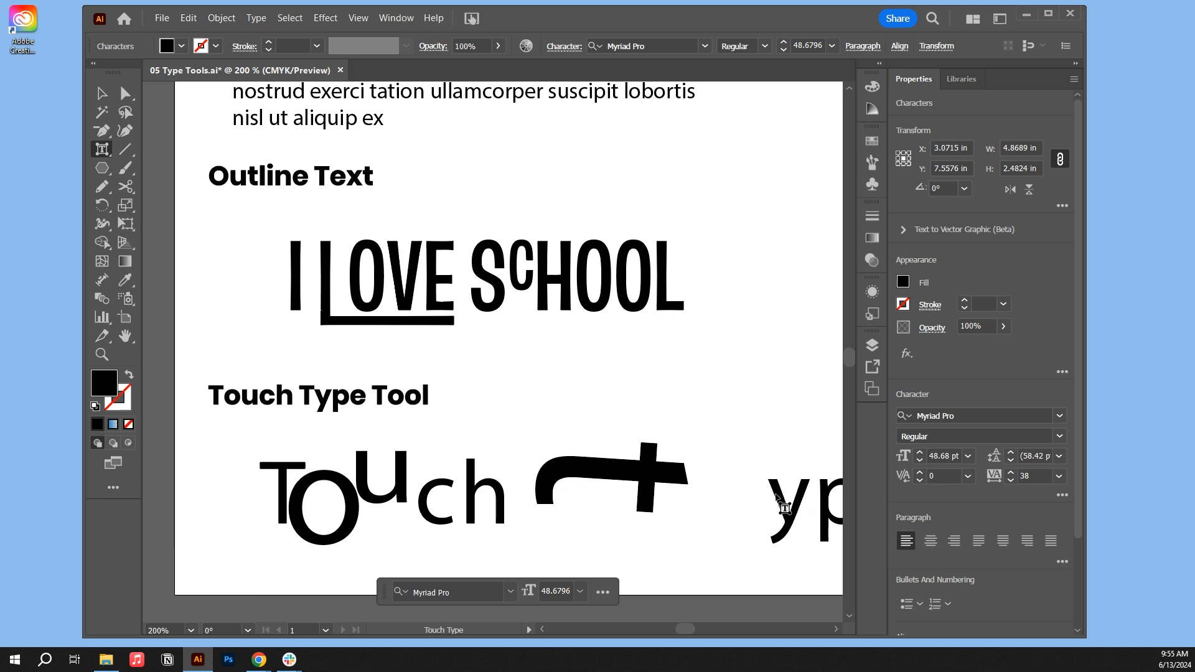
pyautogui.moveTo(786, 506); pyautogui.dragTo(582, 506)
pyautogui.click(697, 456)
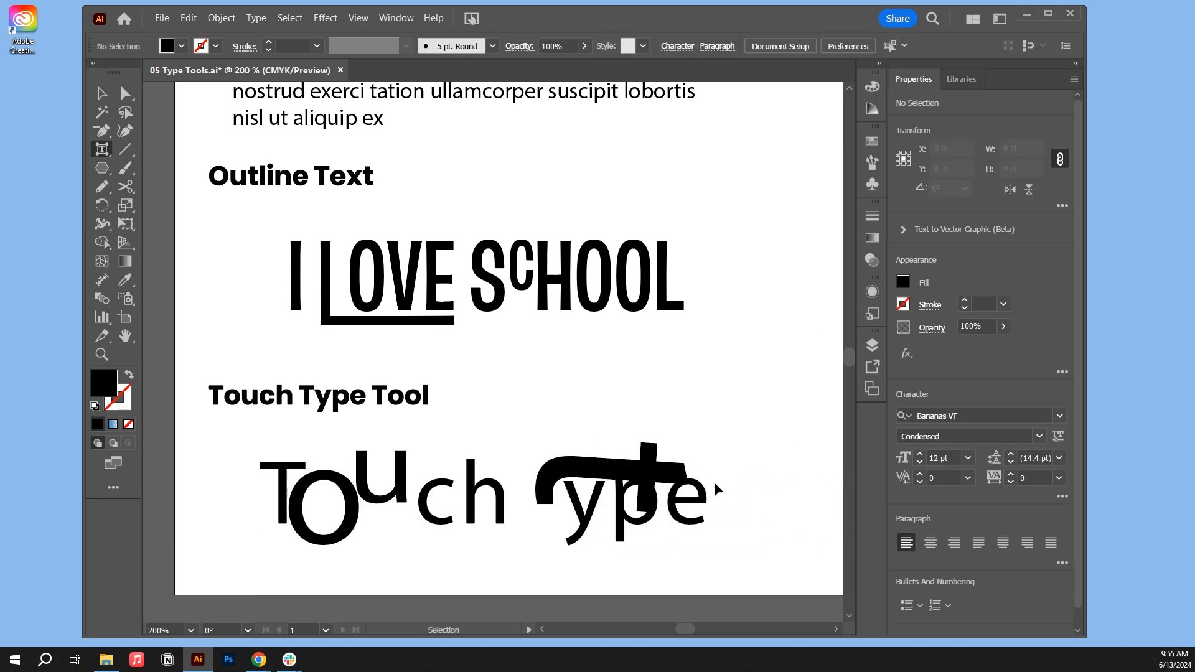
# Add vertical point type reading "slkdfjlsdkfj" in the Vertical Type section and move it to the page's right margin.
pyautogui.hotkey('ctrl', '1')
pyautogui.moveTo(715, 288); pyautogui.dragTo(431, 506)
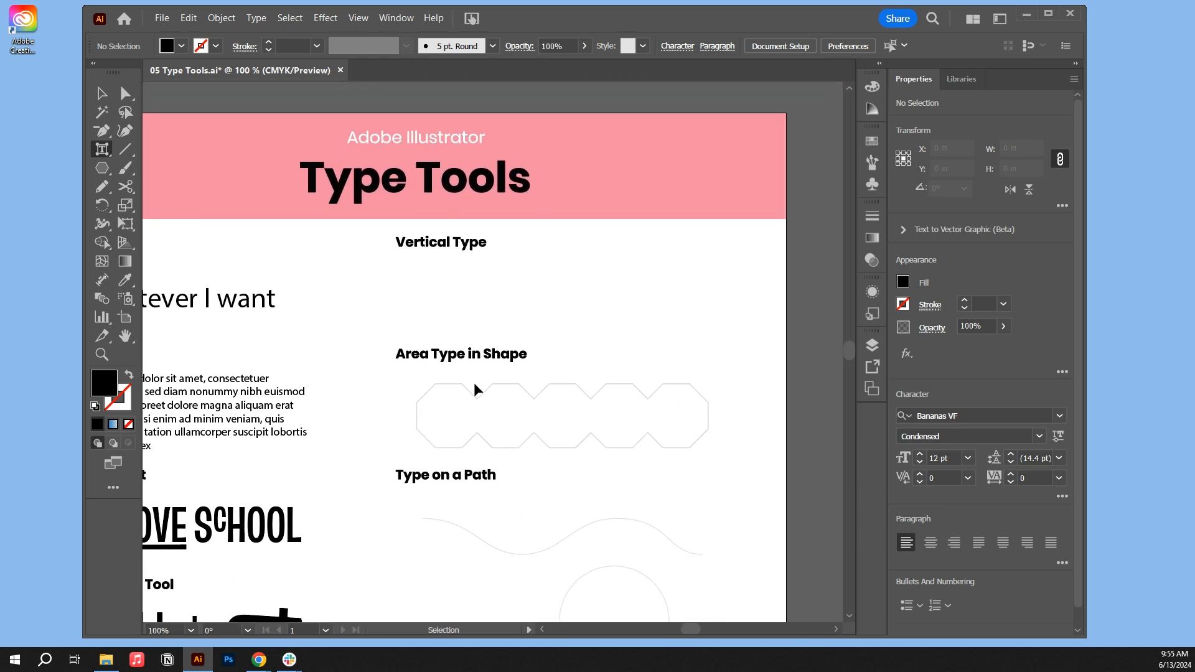
pyautogui.click(99, 149)
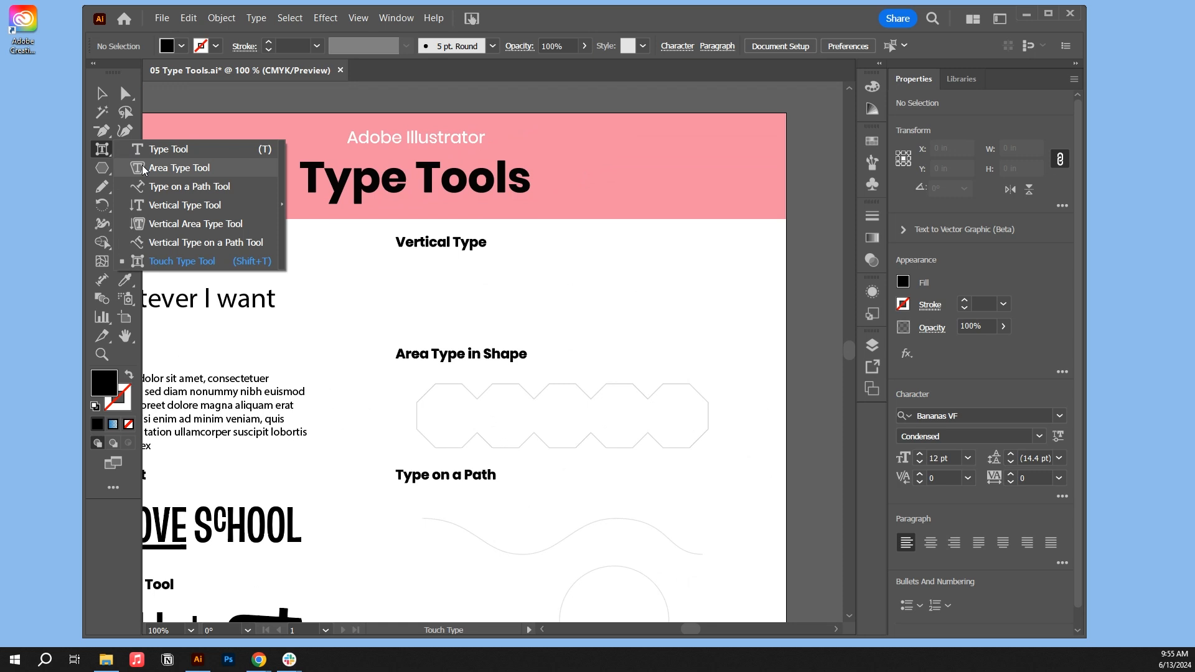
pyautogui.click(189, 212)
pyautogui.click(535, 272)
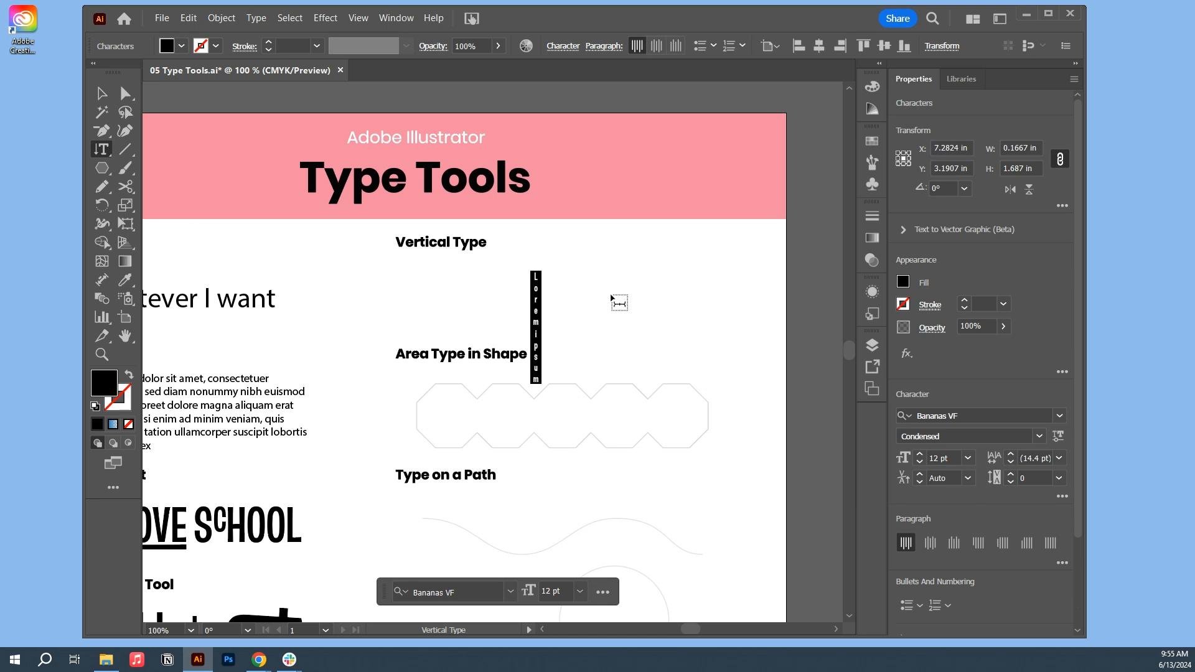
pyautogui.write('slkdfjlsdkfj')
pyautogui.press('Escape')
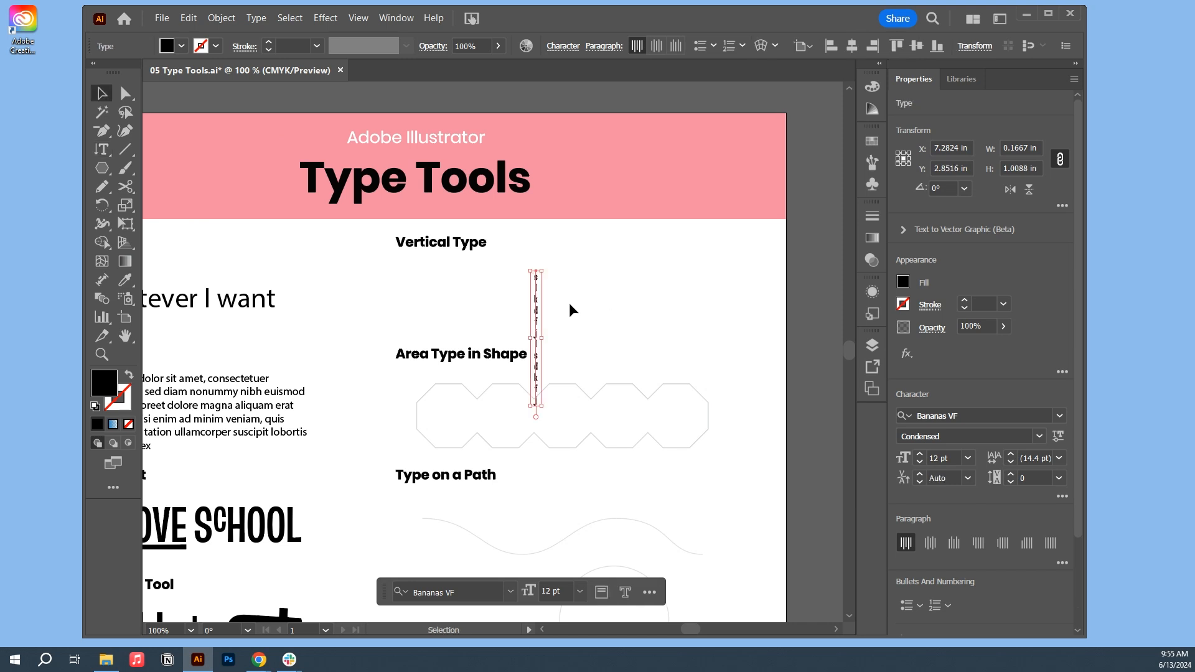
pyautogui.moveTo(539, 301); pyautogui.dragTo(756, 266)
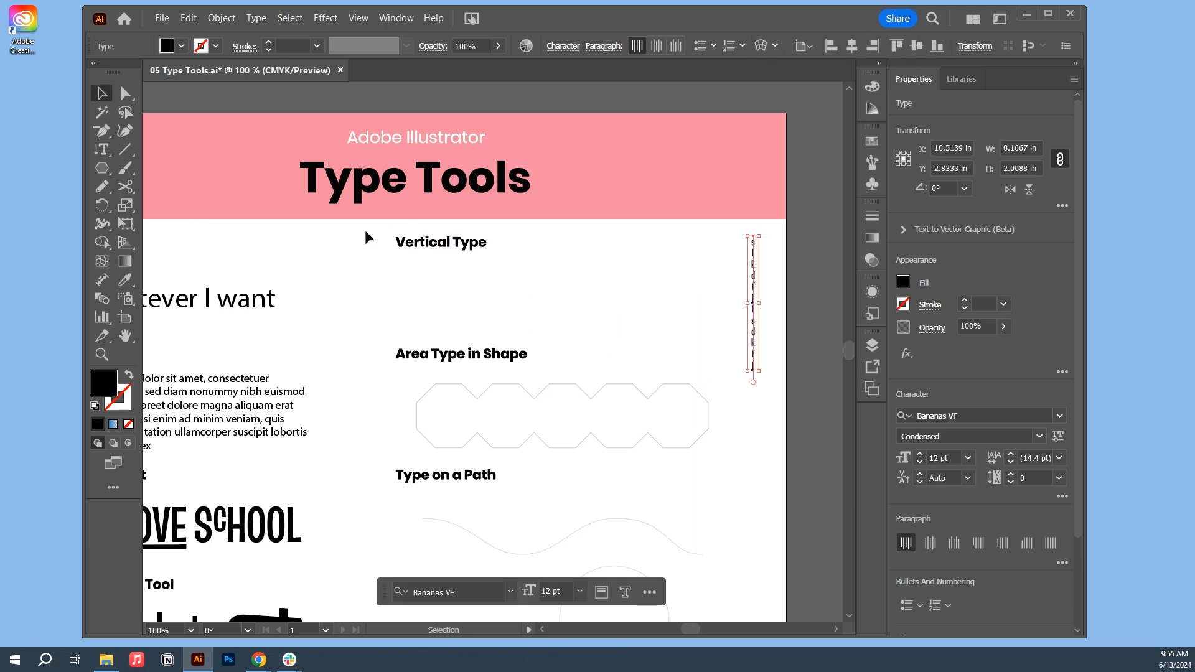
# Create a vertical type area about 2.82 × 1.42 in beside the Vertical Type heading and fill it with random letters.
pyautogui.click(103, 156)
pyautogui.moveTo(500, 228); pyautogui.dragTo(689, 324)
pyautogui.write('lskdjflskdjflksd')
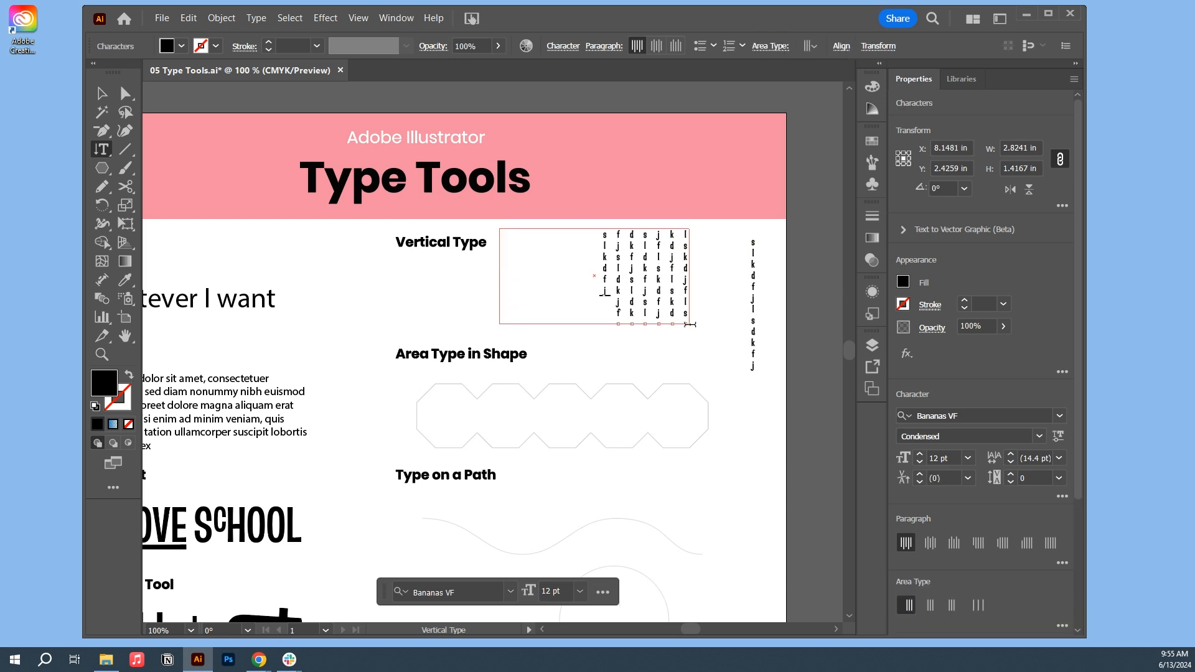
pyautogui.write('jflskdjflskdjflksdjflskdjflskdjflskdjf')
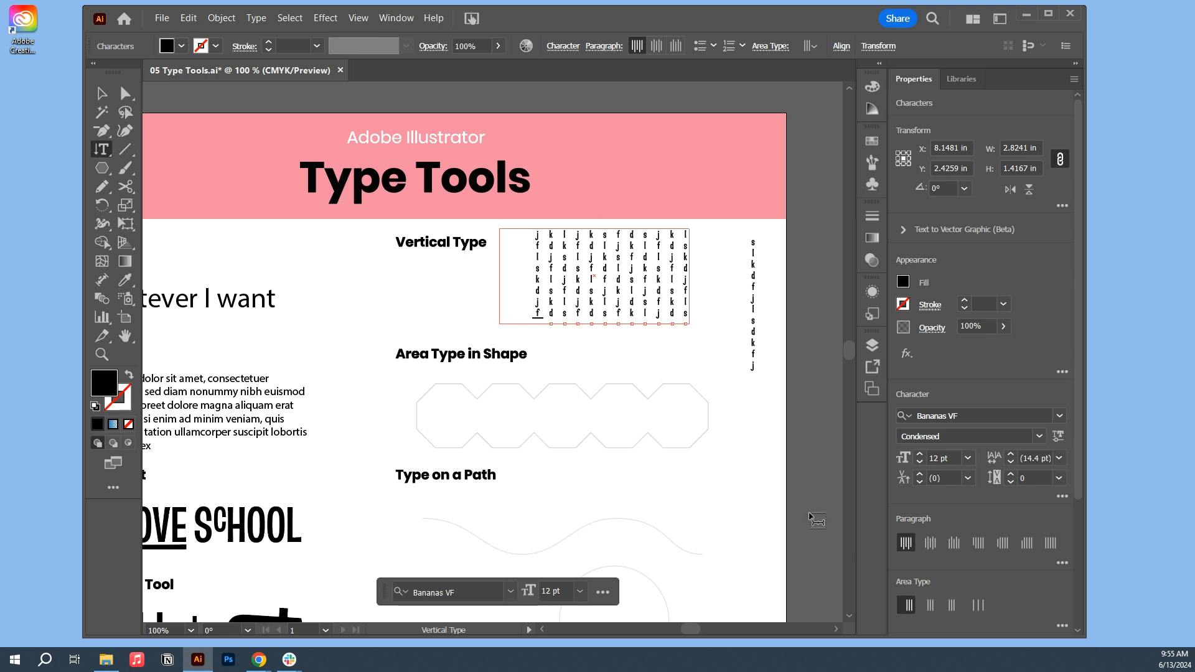
pyautogui.click(103, 93)
pyautogui.click(584, 283)
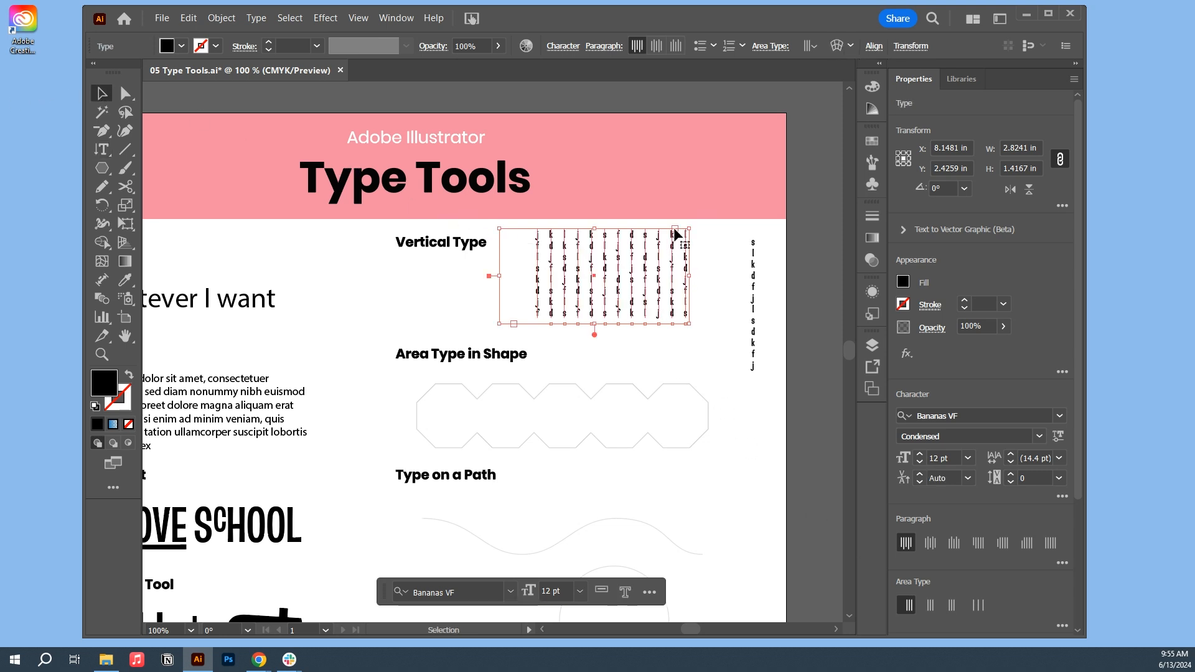
# Fill the row of joined octagons under Area Type in Shape with placeholder text.
pyautogui.scroll(-2, 585, 358)
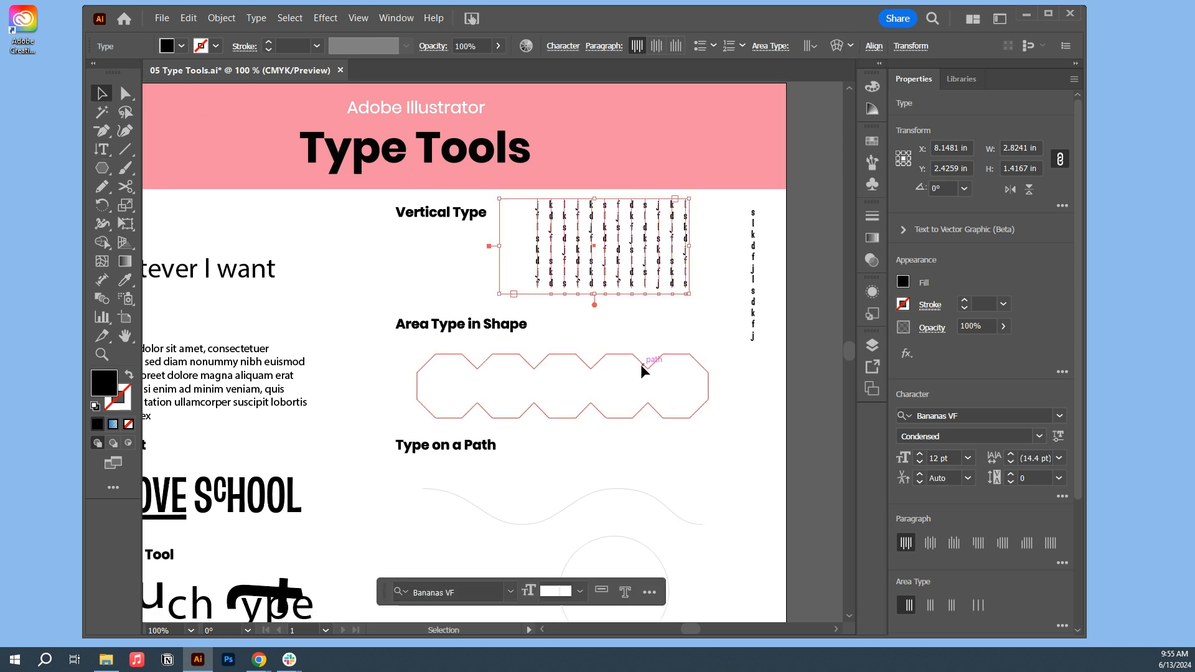
pyautogui.click(102, 149)
pyautogui.click(127, 154)
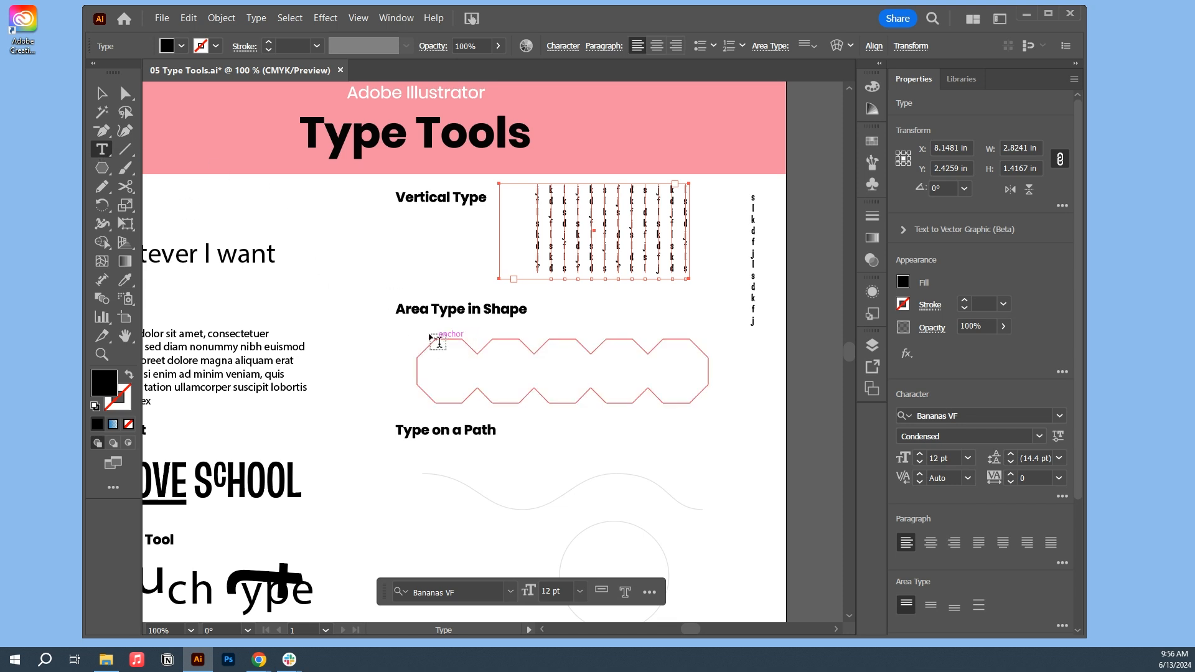
pyautogui.click(105, 153)
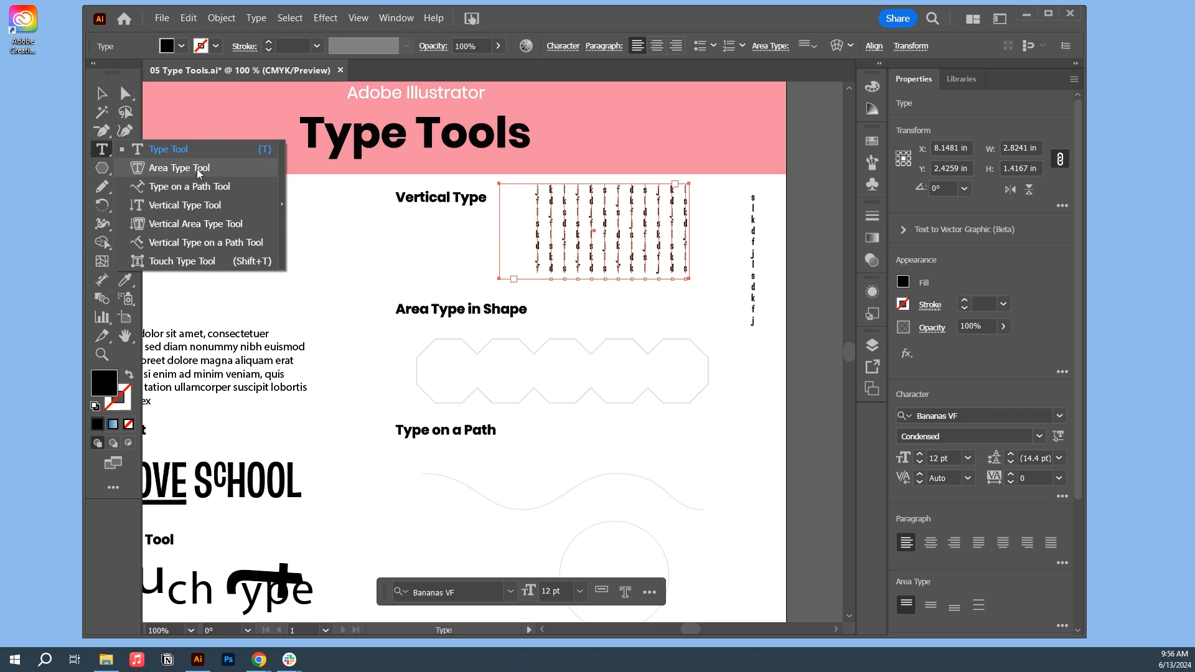
pyautogui.click(447, 348)
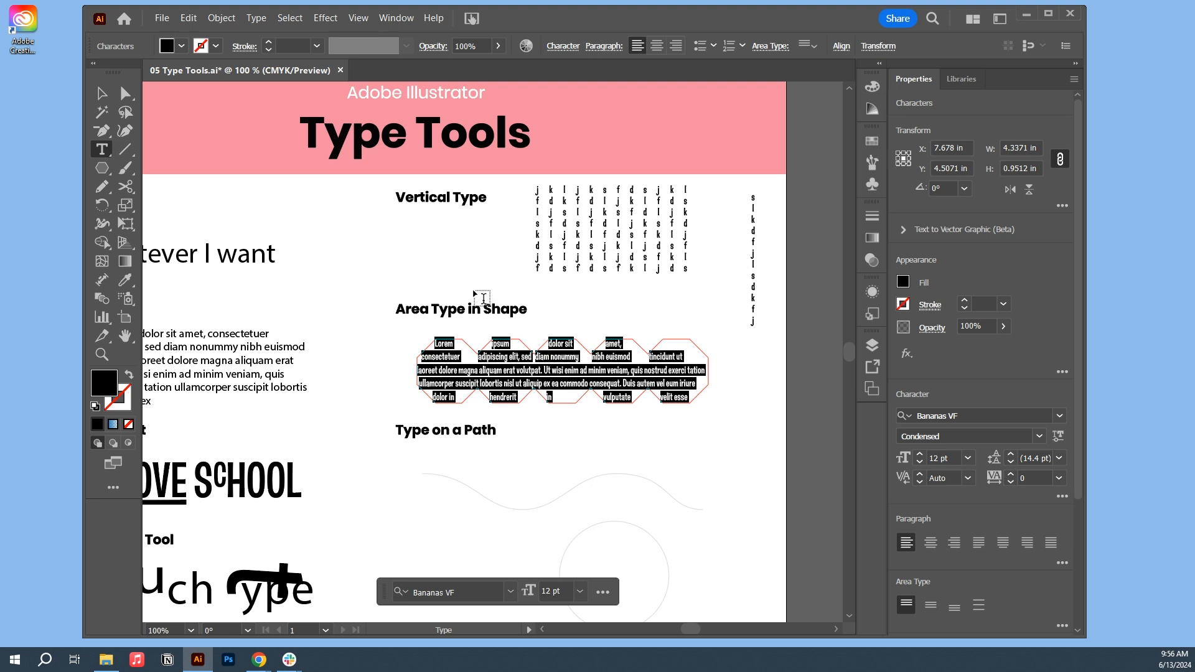
# Set the font of the placeholder text inside the octagon shape to Bahnschrift.
pyautogui.click(1059, 416)
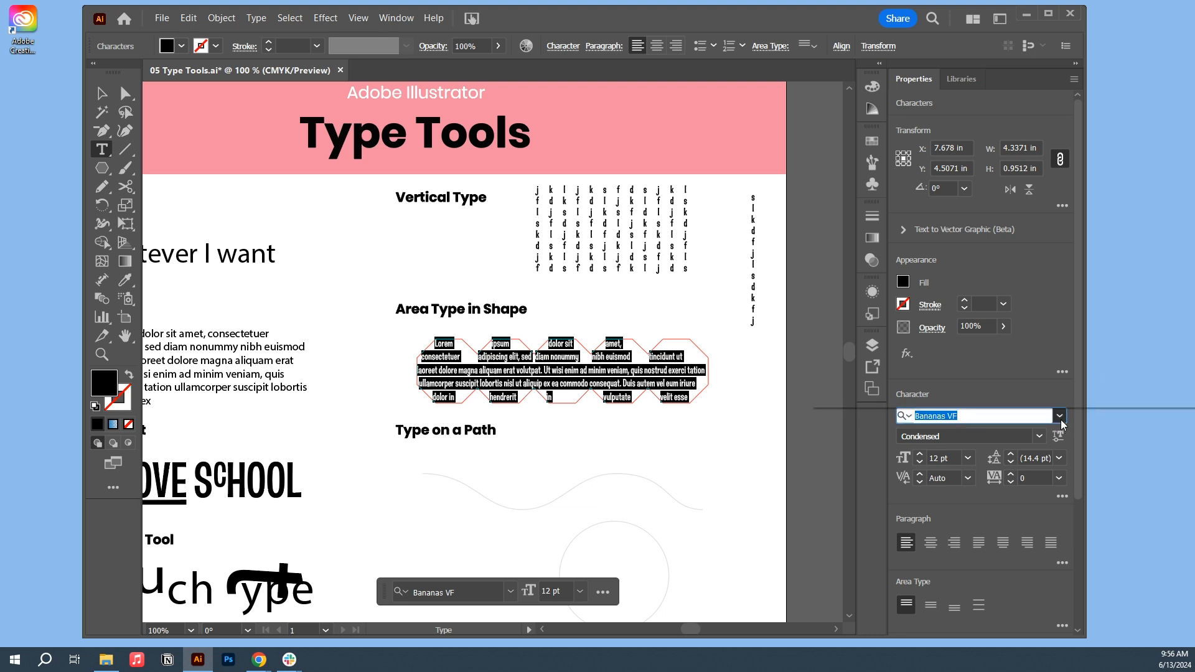
pyautogui.click(975, 264)
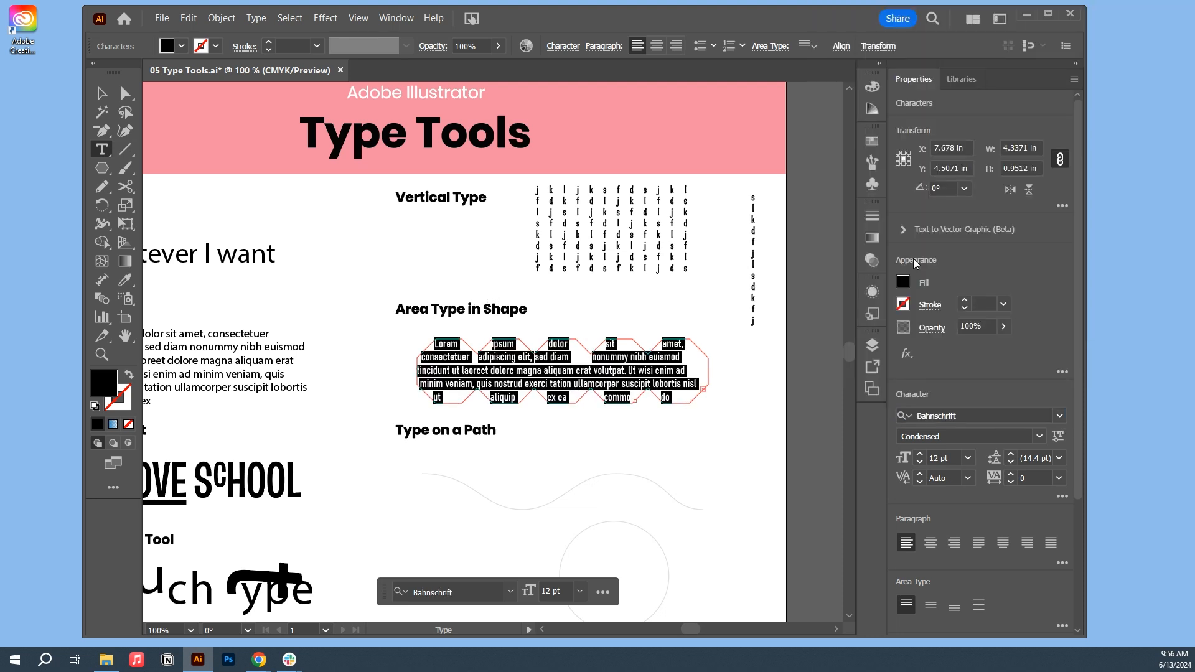
pyautogui.click(101, 92)
pyautogui.click(356, 350)
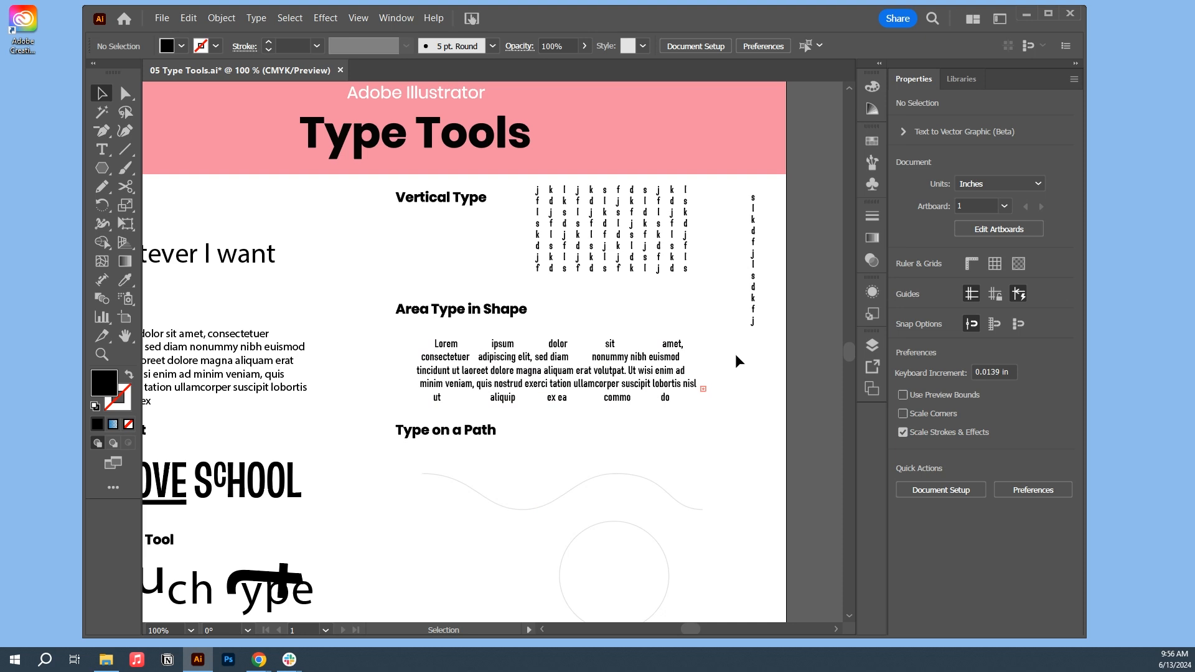
pyautogui.click(471, 372)
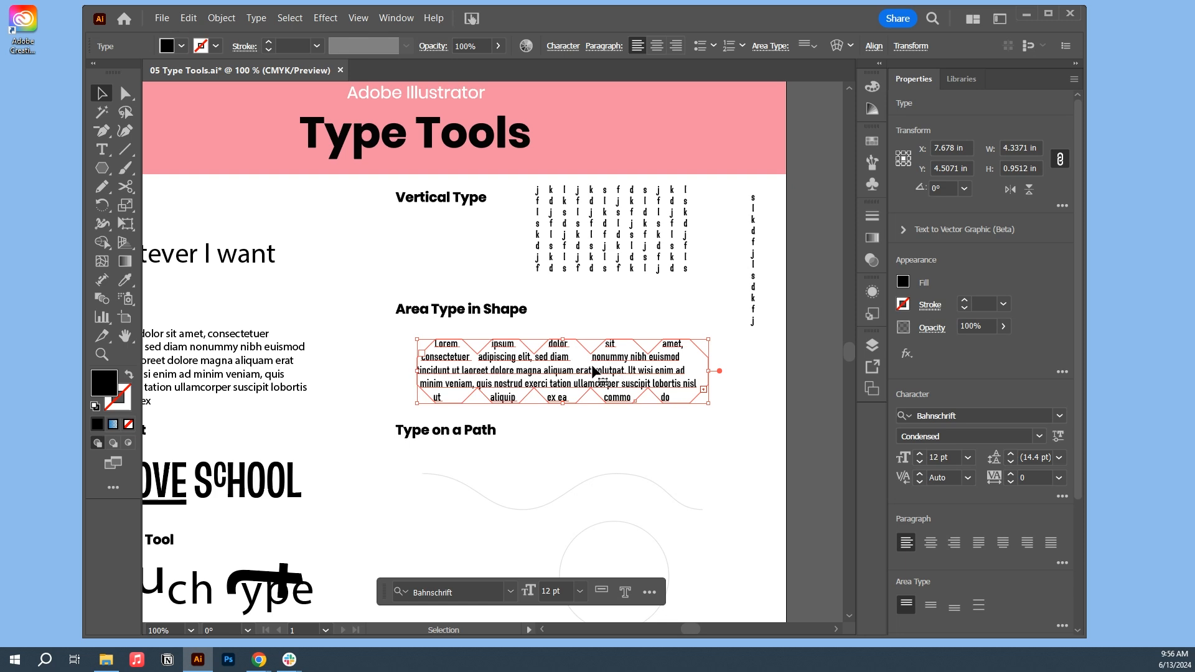
# Run placeholder text along the wavy line under Type on a Path, starting near its left end.
pyautogui.click(101, 150)
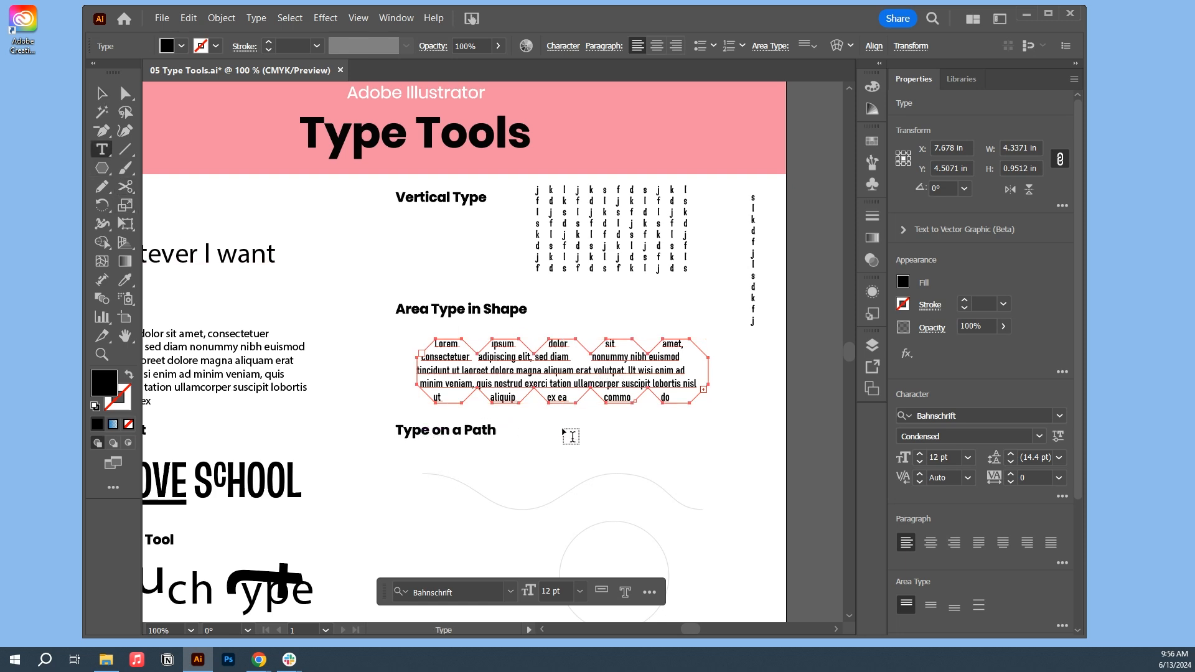
pyautogui.click(101, 93)
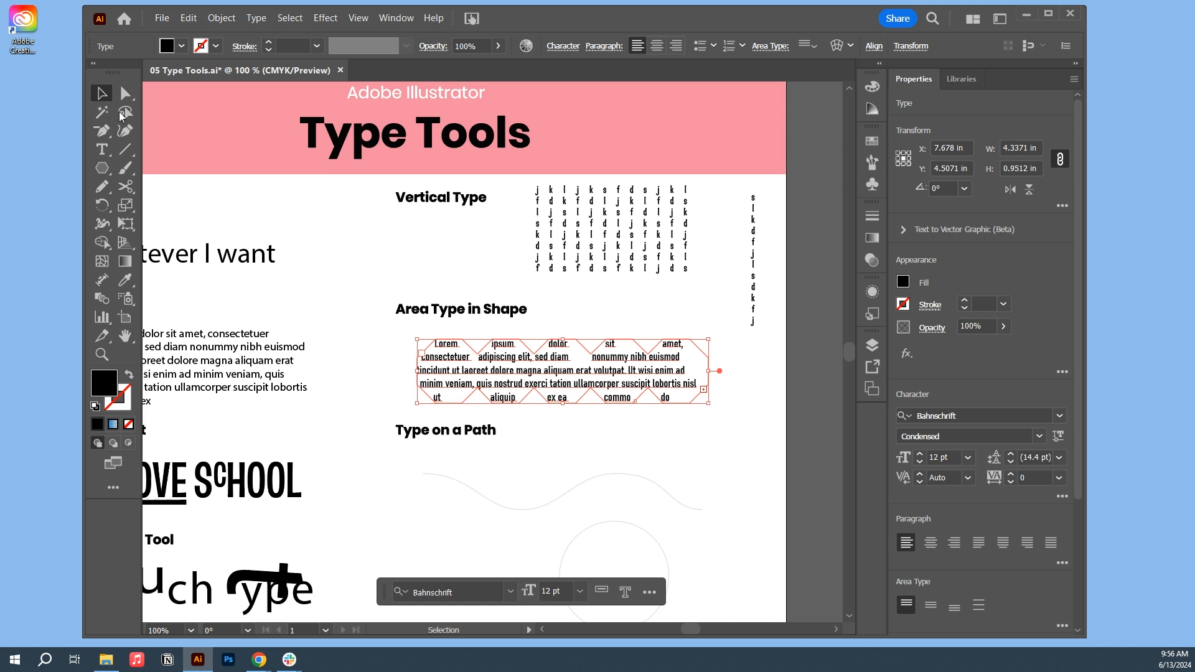
pyautogui.click(535, 456)
pyautogui.scroll(-1, 538, 448)
pyautogui.click(103, 151)
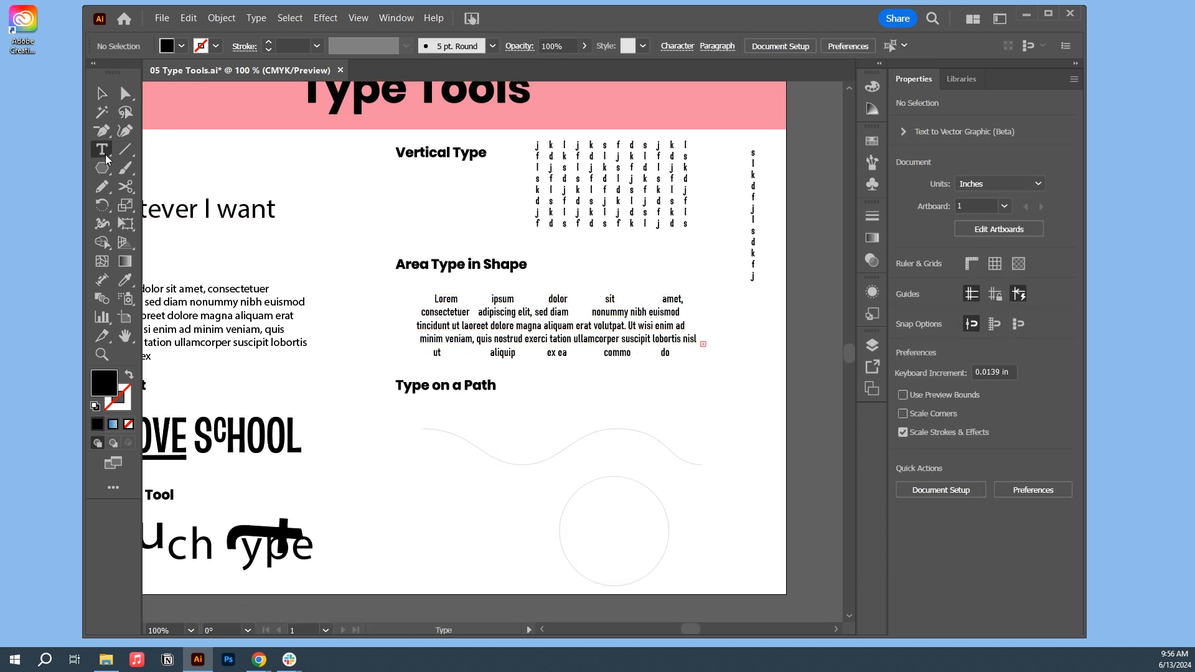
pyautogui.click(432, 428)
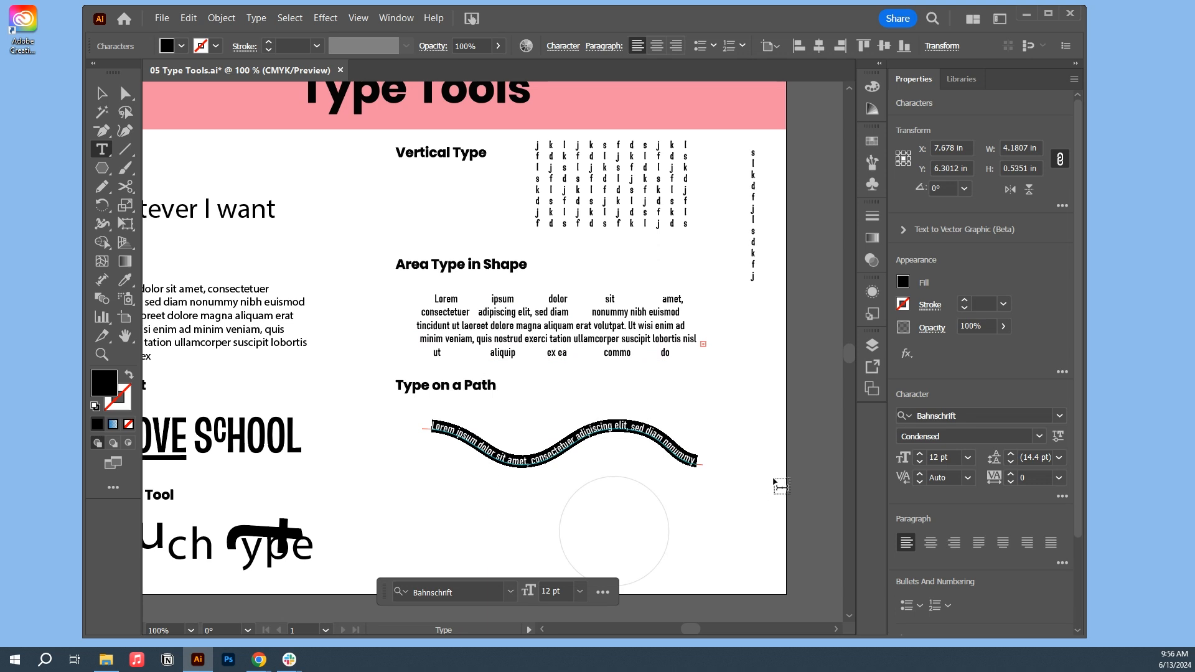
# Replace the placeholder text on the wavy line with "Something Funny" and set its font size to 51 pt.
pyautogui.write('s')
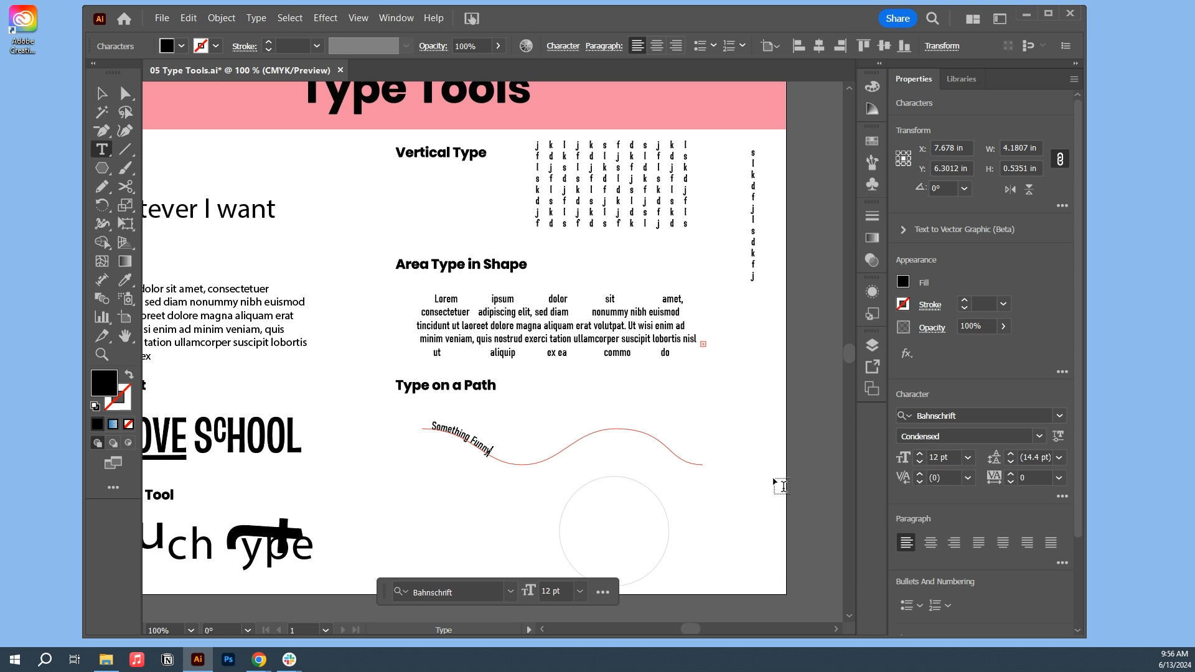
pyautogui.press('Escape')
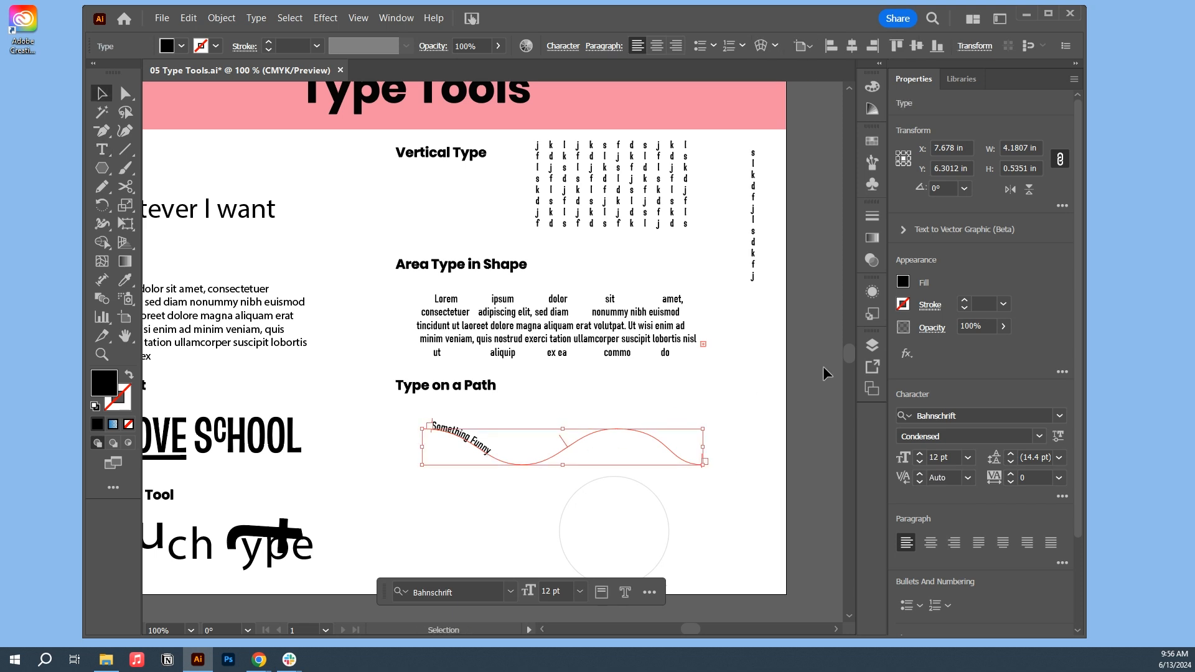
pyautogui.moveTo(921, 459); pyautogui.dragTo(921, 460)
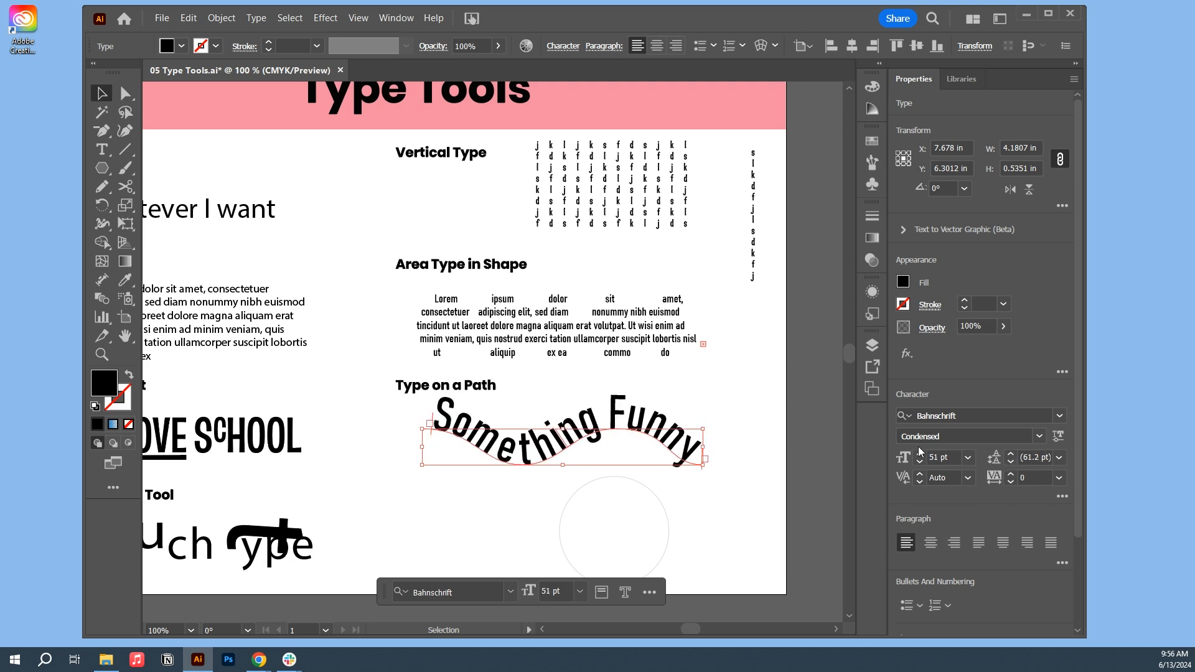
pyautogui.click(500, 503)
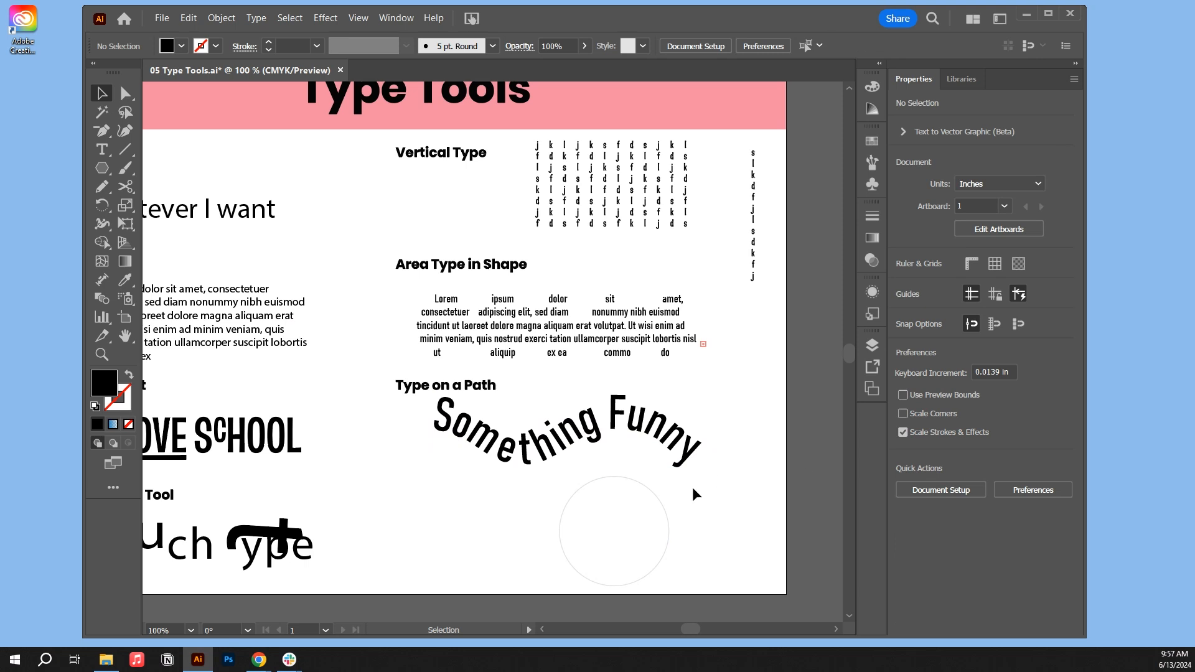
# Try to place placeholder type on the circle below the wavy text, and undo the resulting area type.
pyautogui.scroll(-1, 616, 499)
pyautogui.click(650, 503)
pyautogui.click(746, 473)
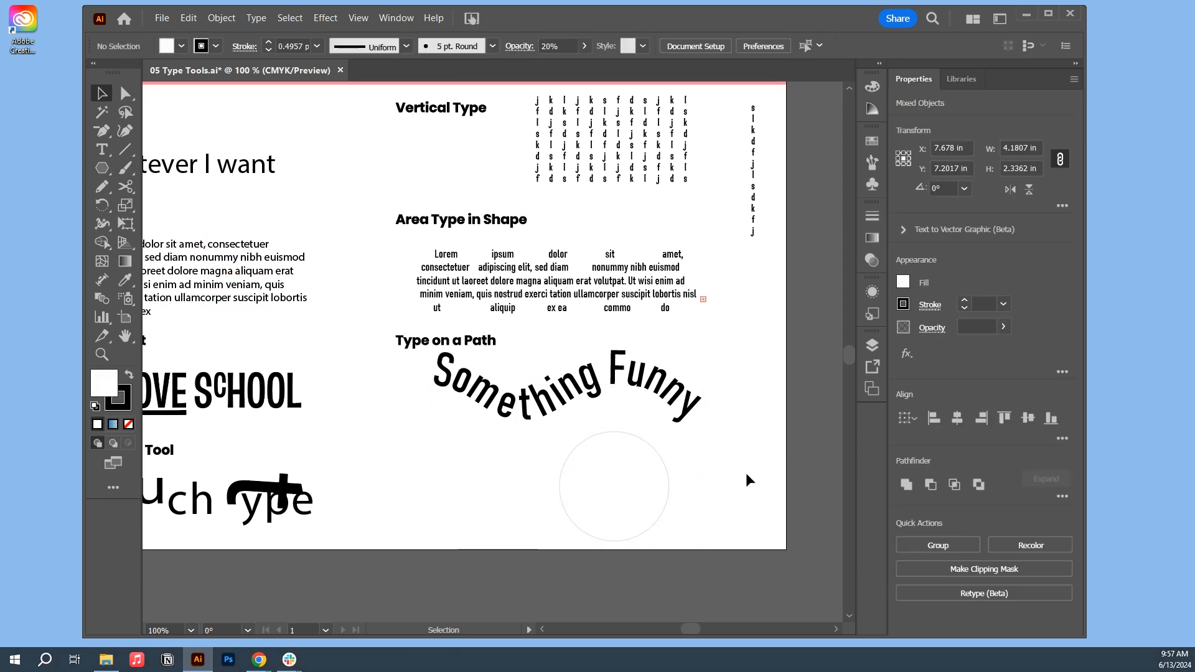
pyautogui.click(101, 149)
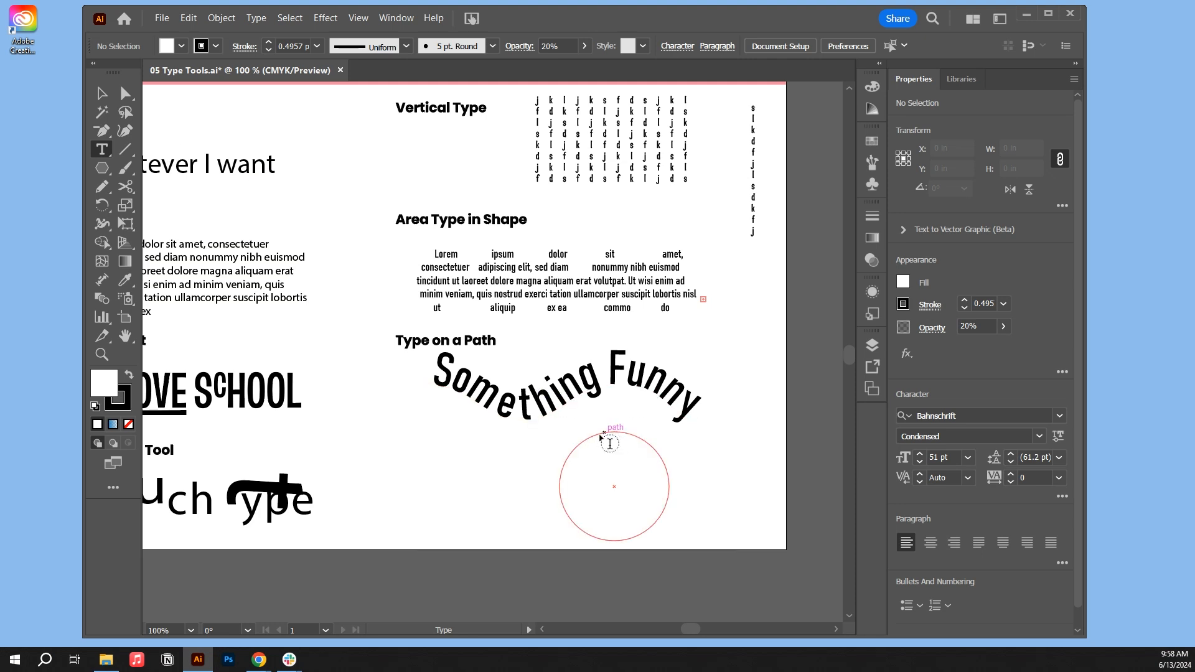
pyautogui.click(571, 455)
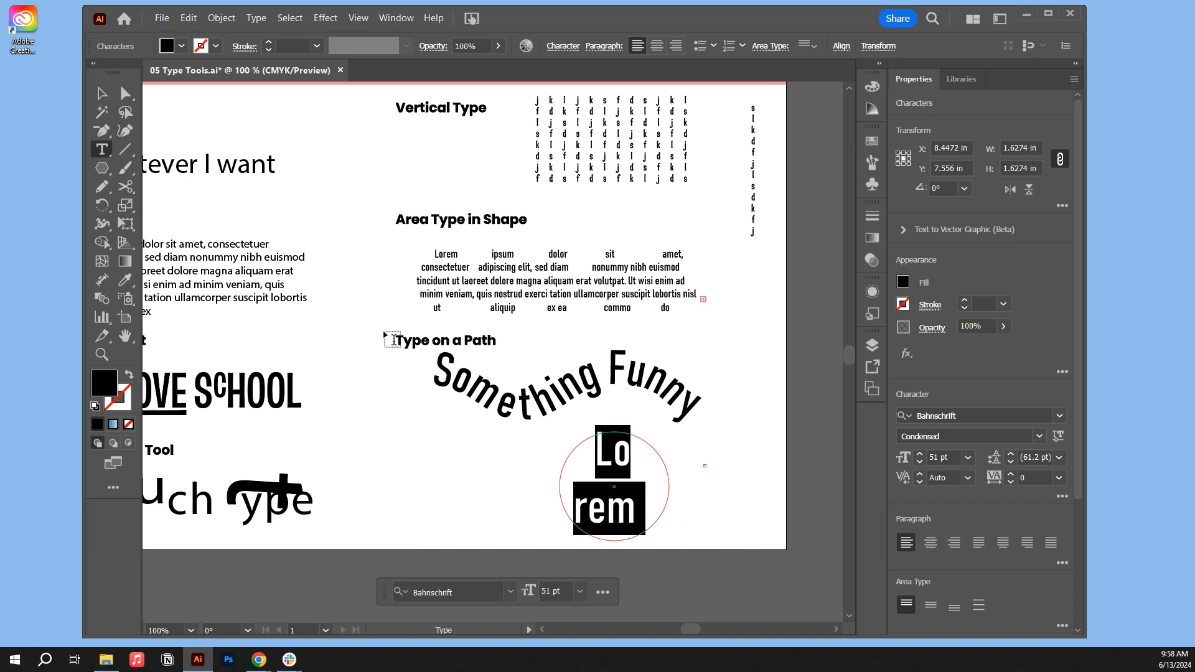
pyautogui.hotkey('ctrl', 'z')
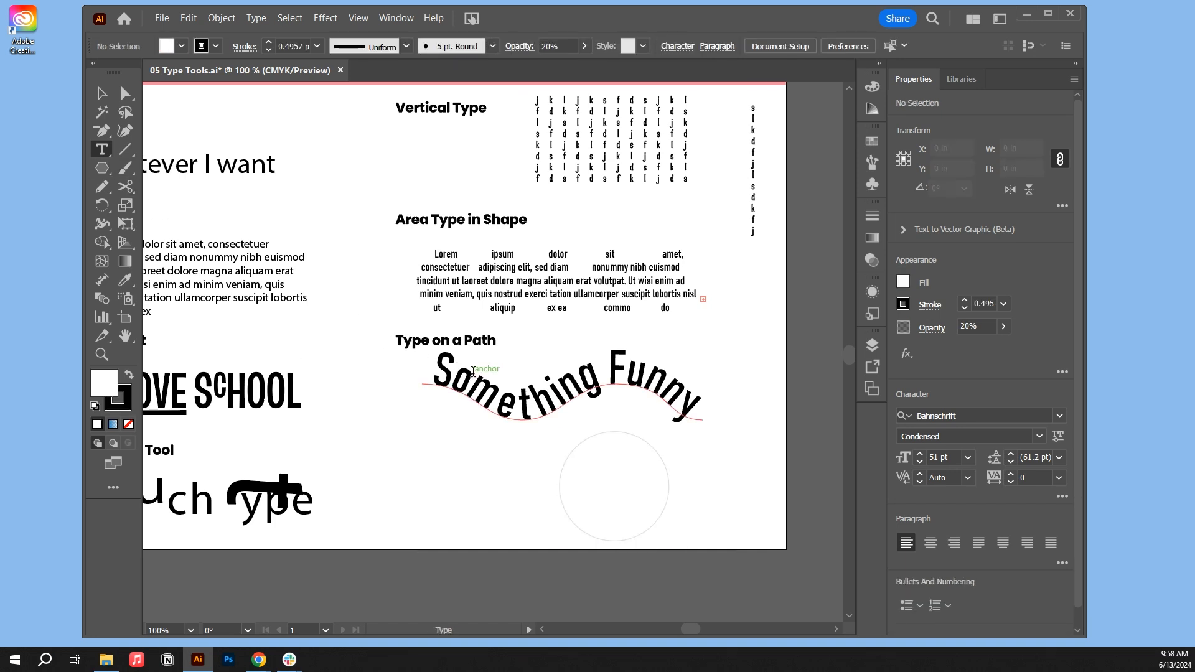
# Run placeholder text around the circle's outline from near its top, and flip it inside so it starts at the circle's left side.
pyautogui.click(99, 154)
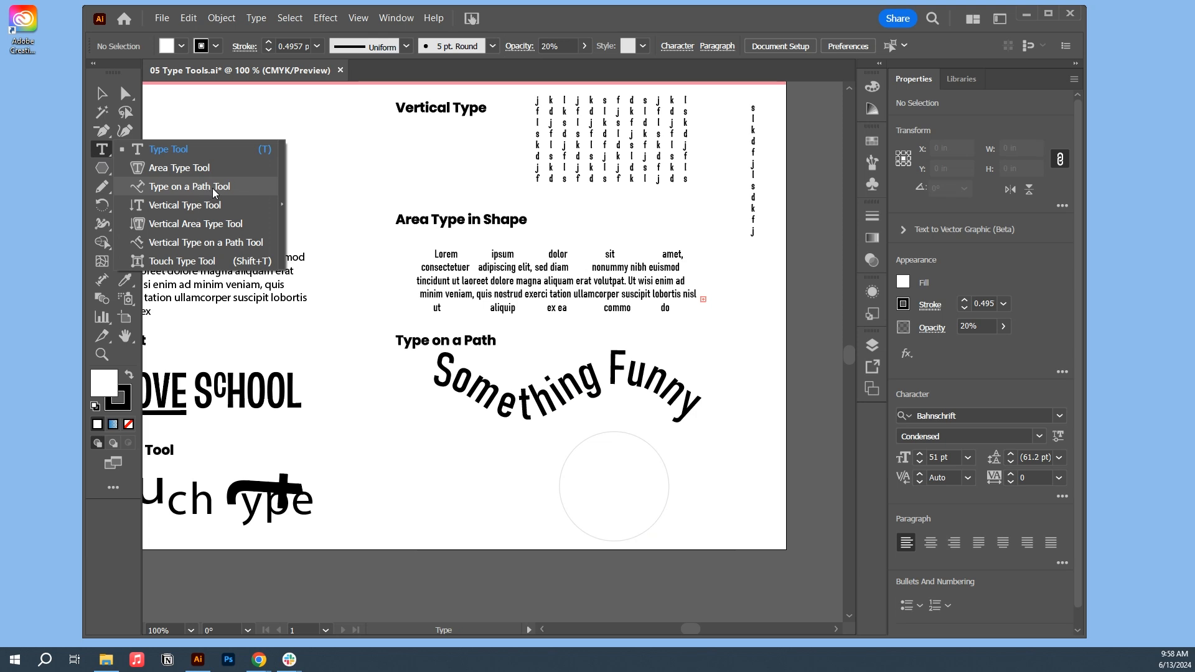
pyautogui.click(214, 151)
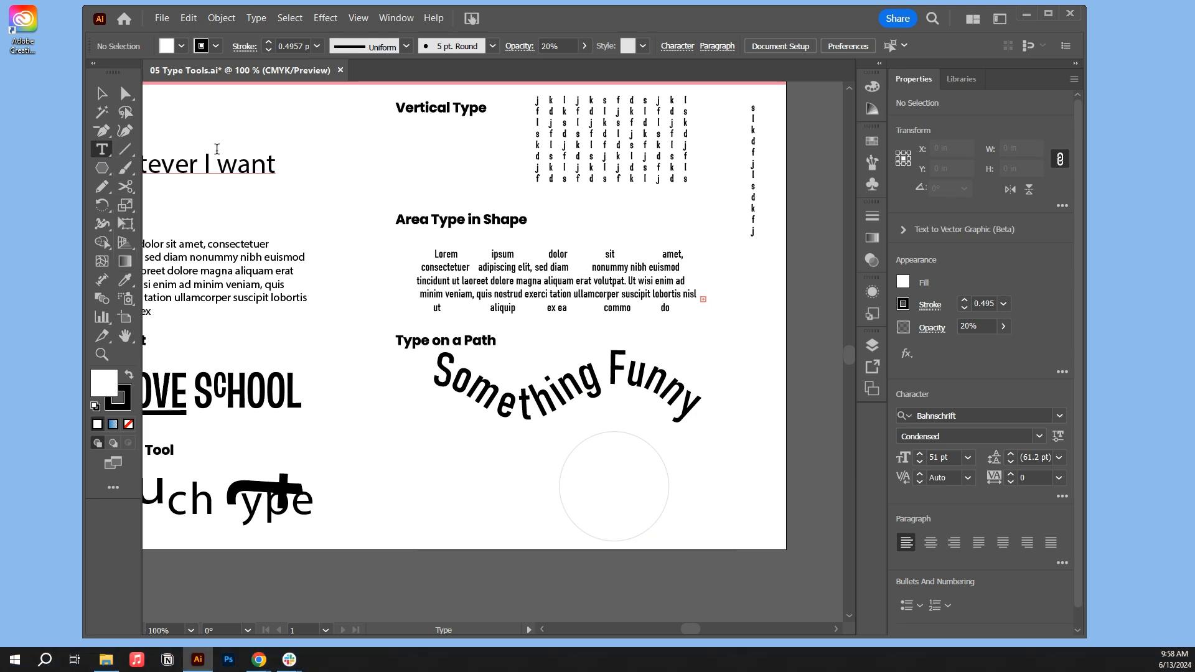
pyautogui.click(604, 430)
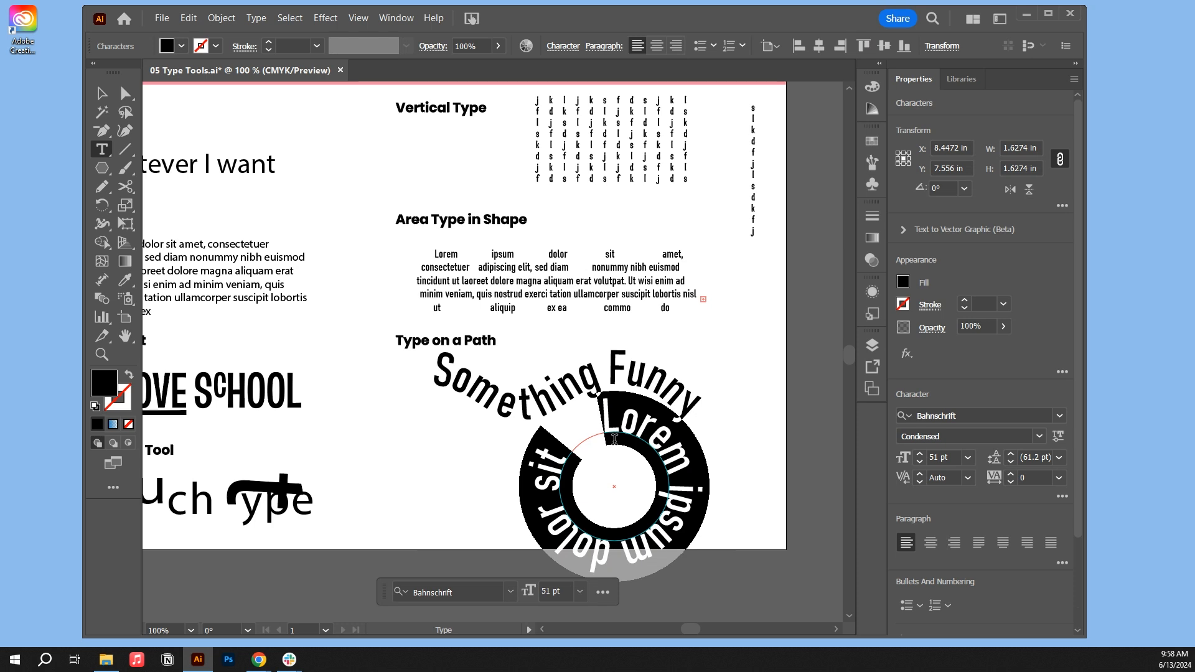
pyautogui.press('Escape')
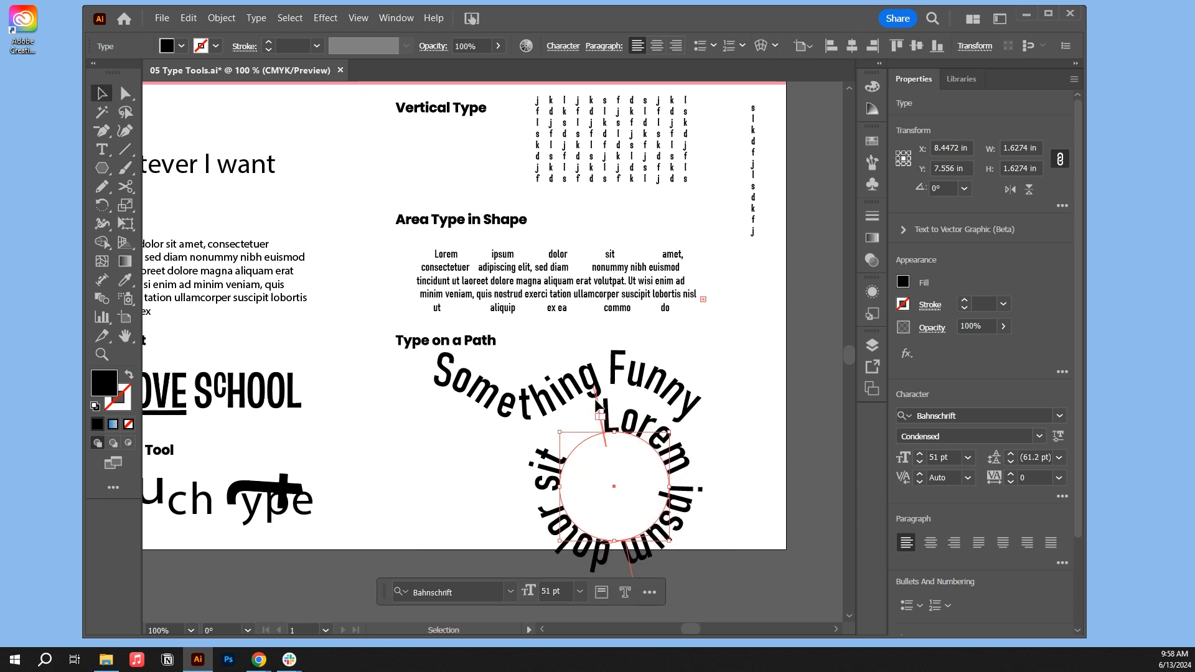
pyautogui.moveTo(599, 409)
pyautogui.mouseDown()
pyautogui.moveTo(549, 455)
pyautogui.moveTo(547, 534)
pyautogui.moveTo(670, 563)
pyautogui.moveTo(675, 455)
pyautogui.moveTo(643, 424)
pyautogui.moveTo(599, 424)
pyautogui.mouseUp()
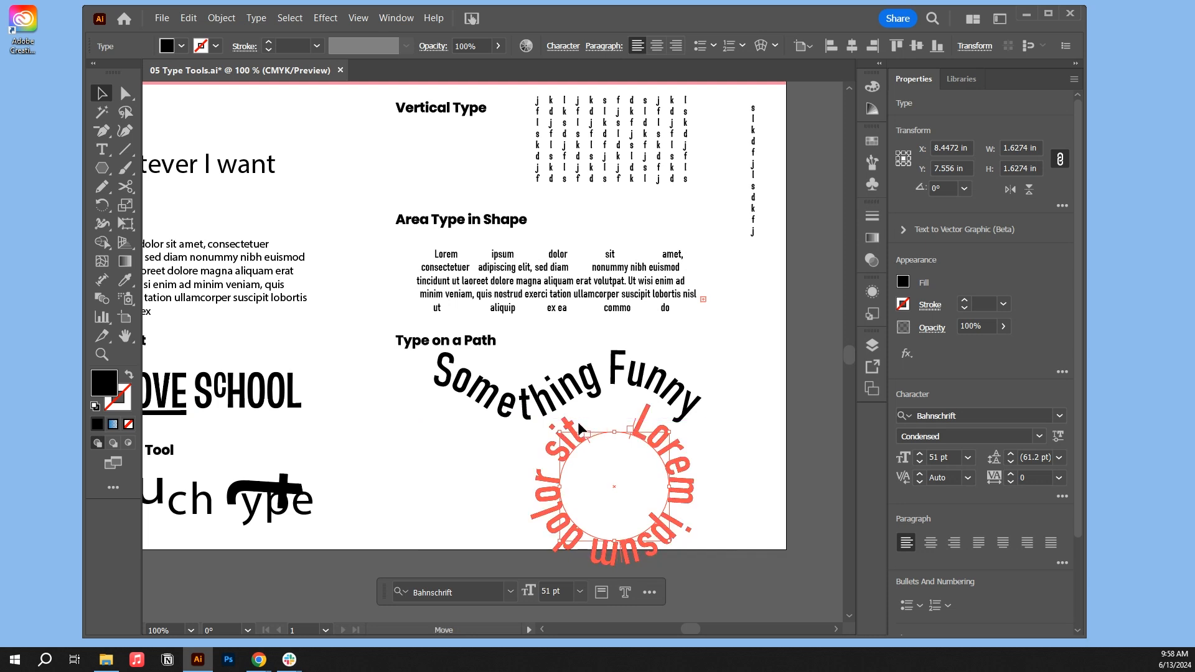
pyautogui.moveTo(620, 542); pyautogui.dragTo(645, 516)
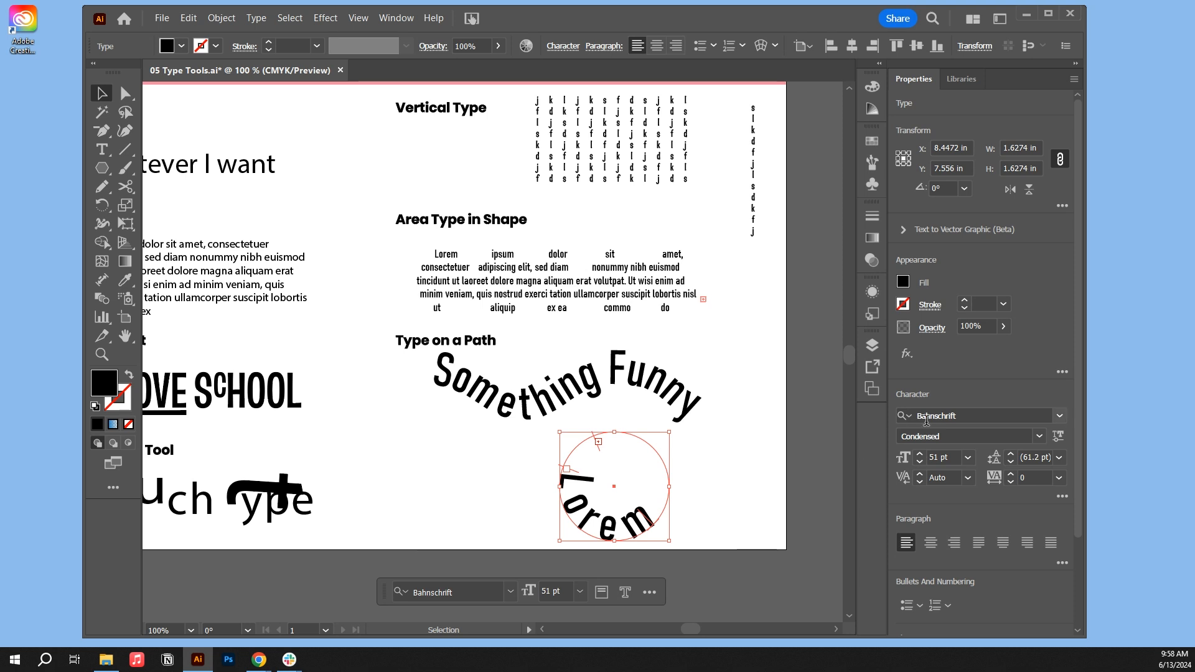
# Set the circle text's font size to 22 pt and flip it to the outside of the circle, starting at the upper right.
pyautogui.click(916, 463)
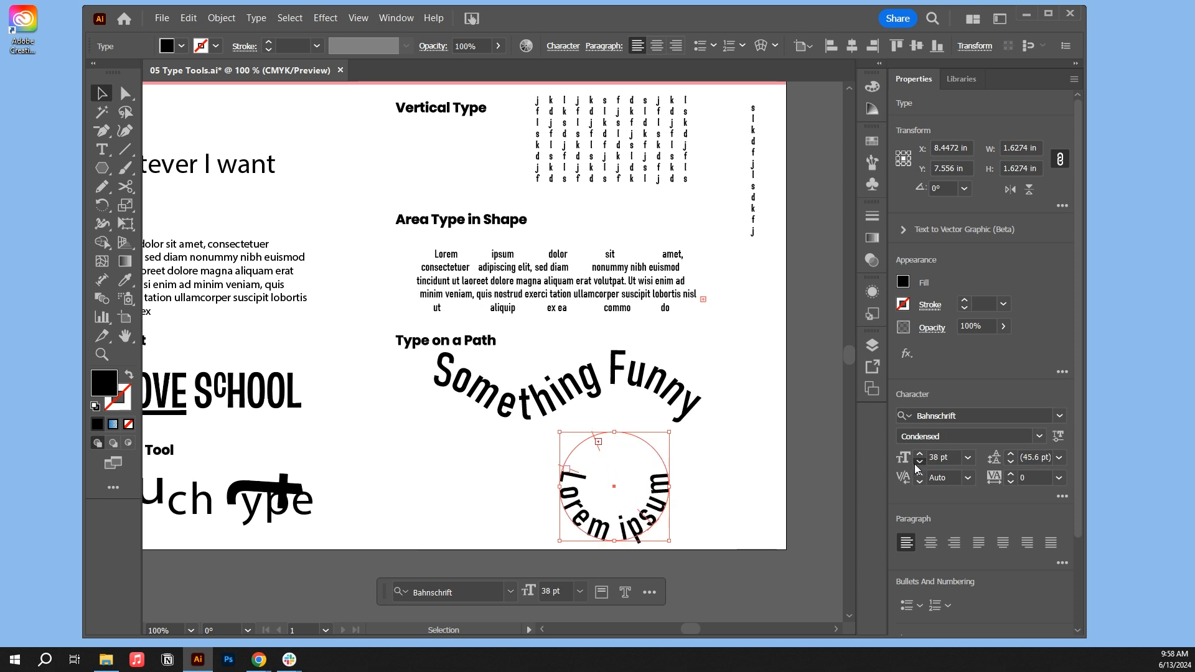
pyautogui.click(917, 464)
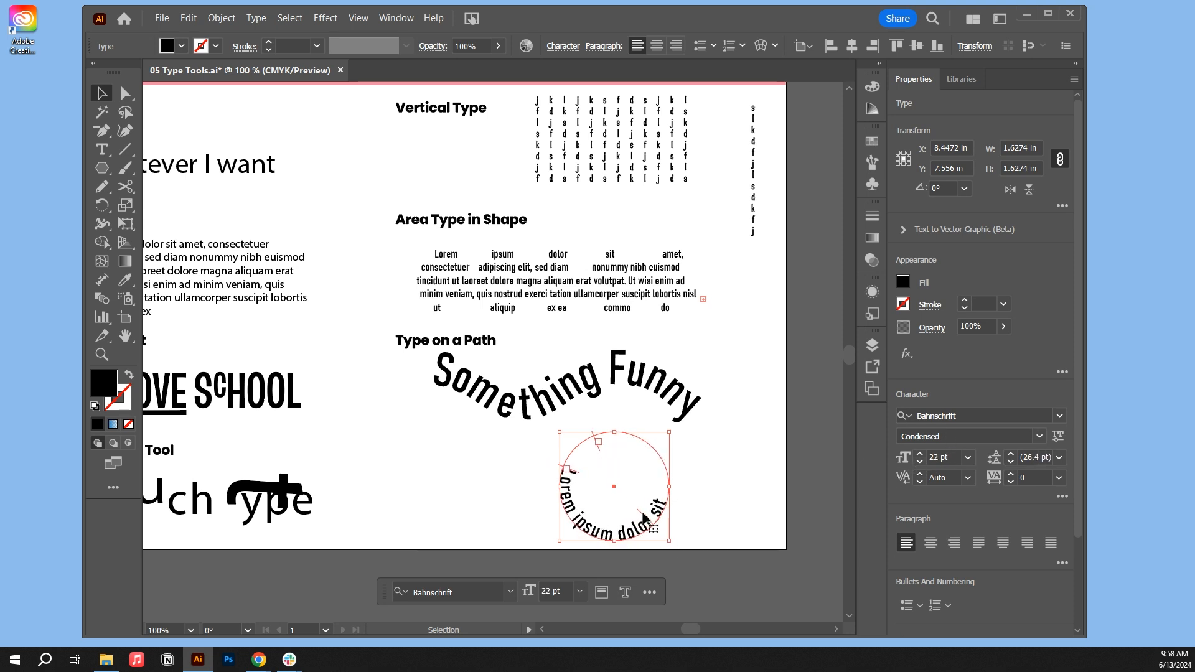
pyautogui.moveTo(642, 512); pyautogui.dragTo(648, 458)
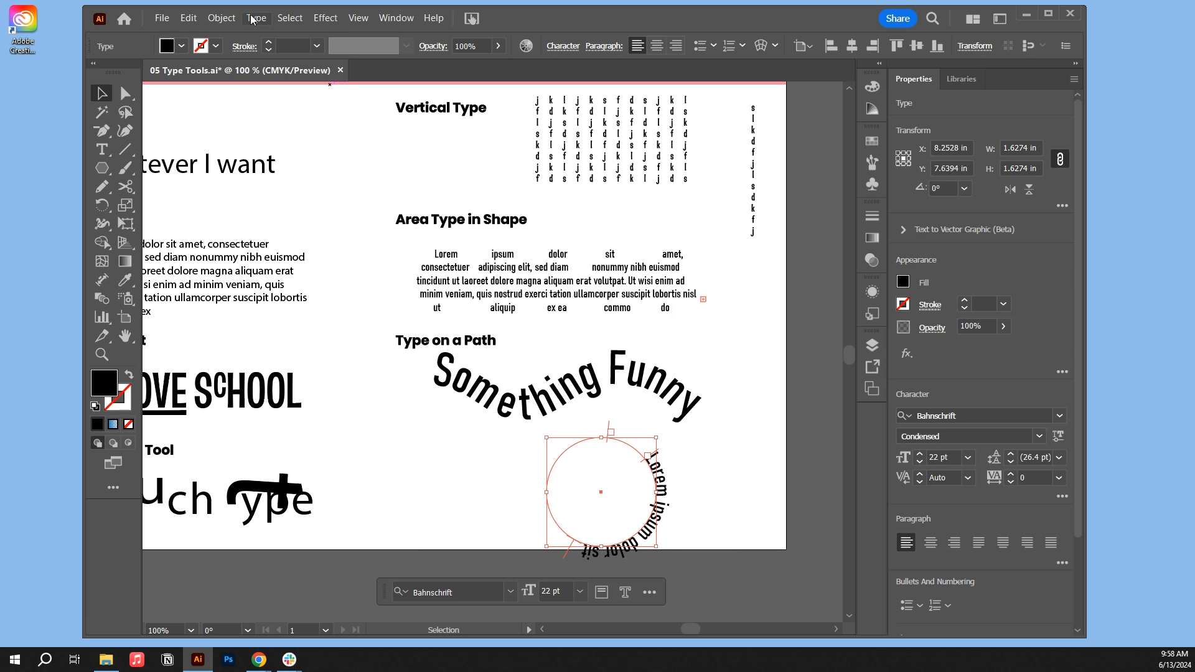
# Open Type on a Path Options for the circle text, preview Flip and the Skew, 3D Ribbon and Gravity effects, and restore Rainbow.
pyautogui.click(256, 18)
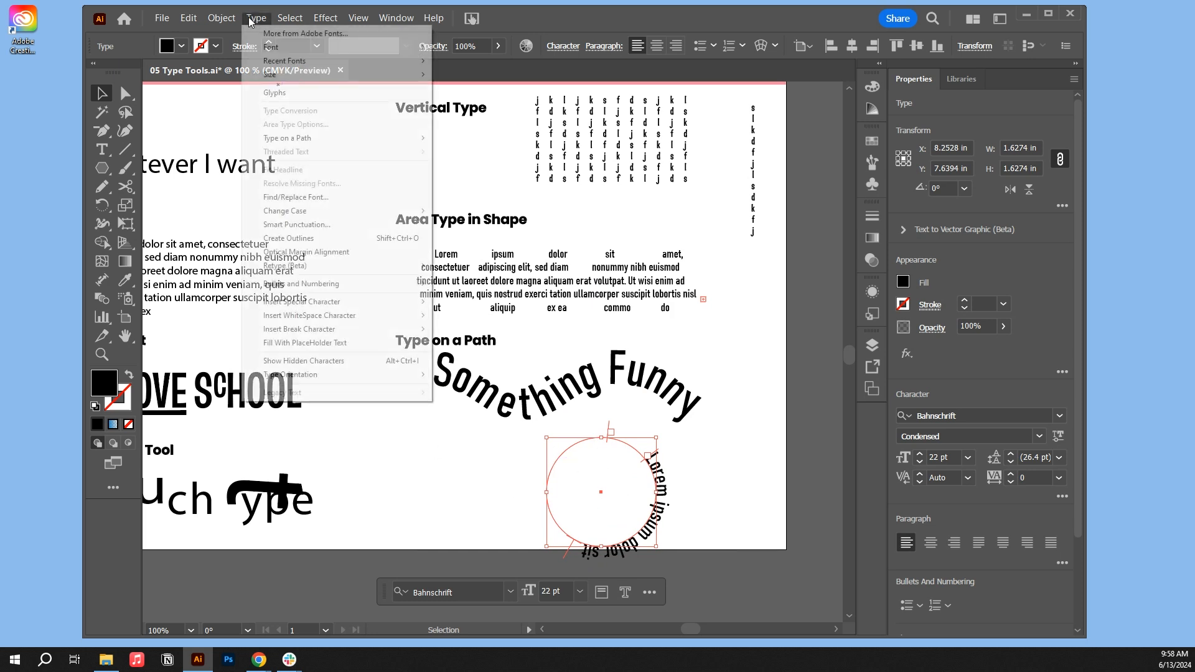
pyautogui.moveTo(299, 138)
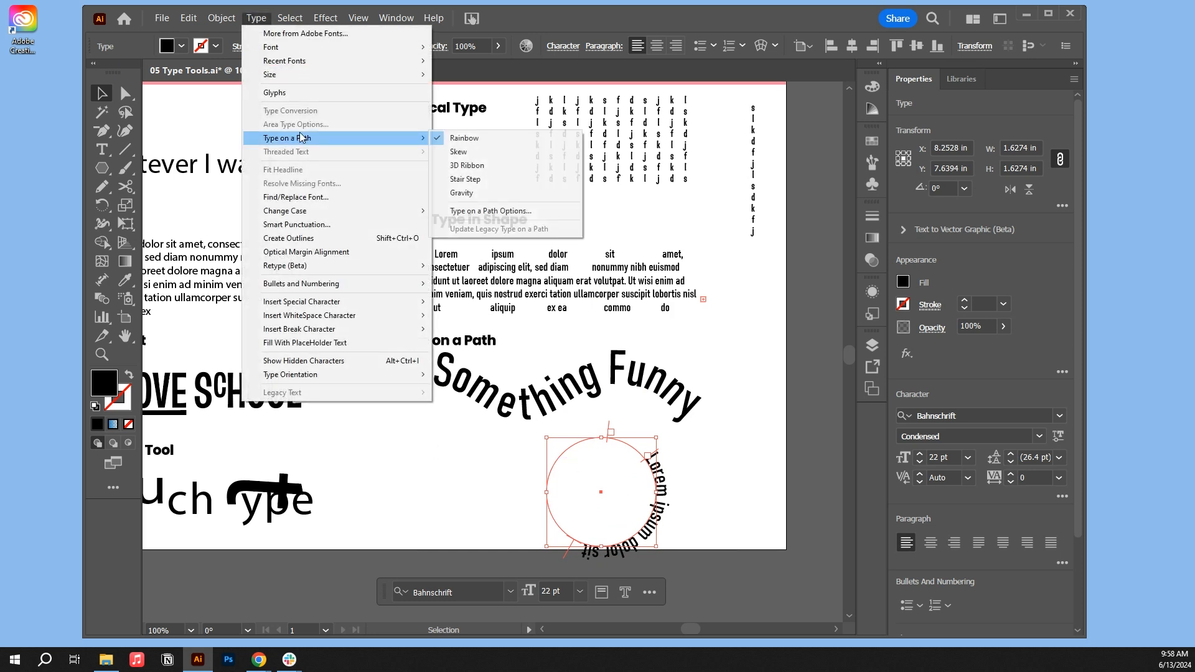
pyautogui.click(510, 213)
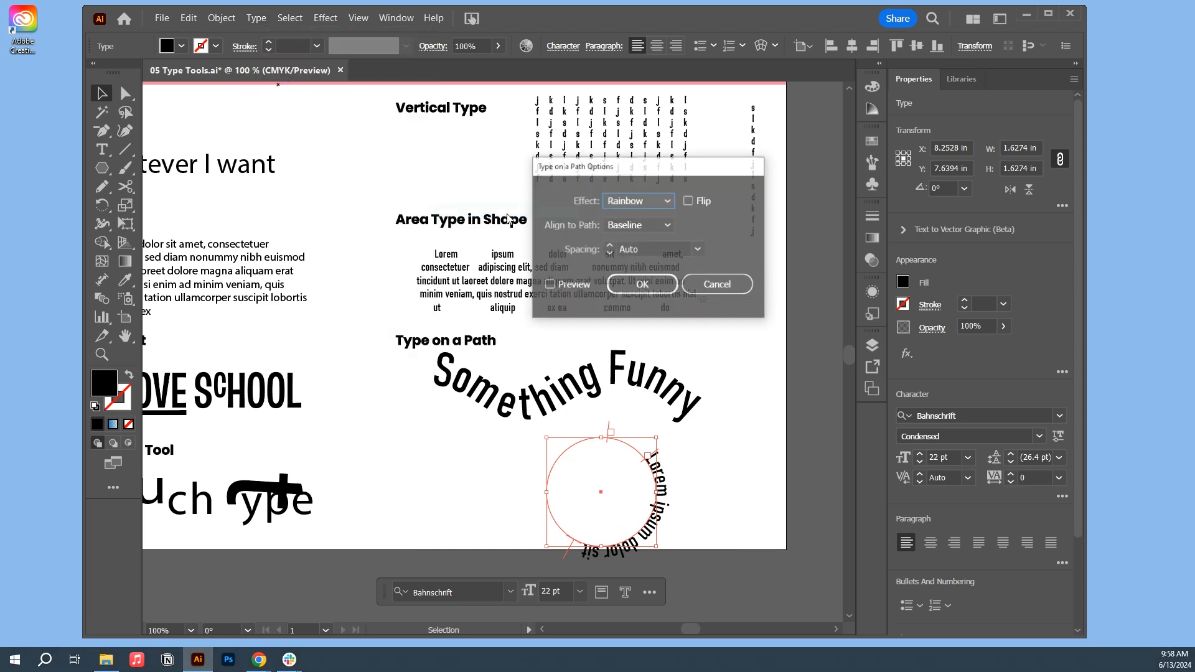
pyautogui.click(689, 201)
pyautogui.click(689, 200)
pyautogui.click(653, 200)
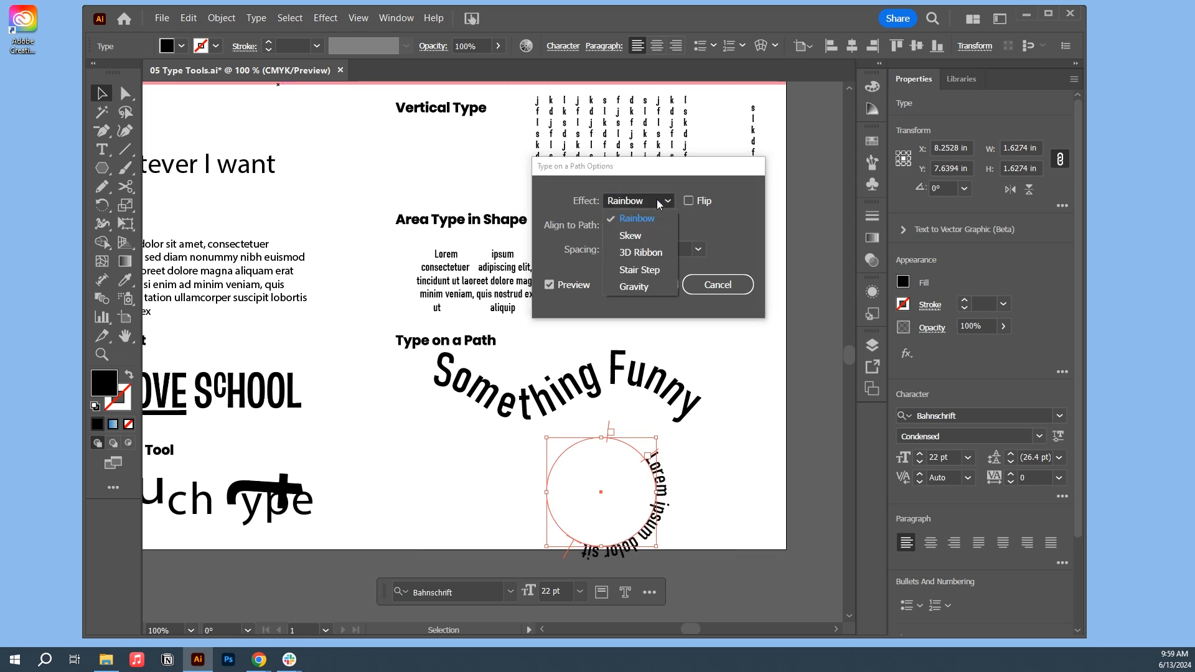
pyautogui.click(630, 235)
pyautogui.click(654, 200)
pyautogui.click(640, 252)
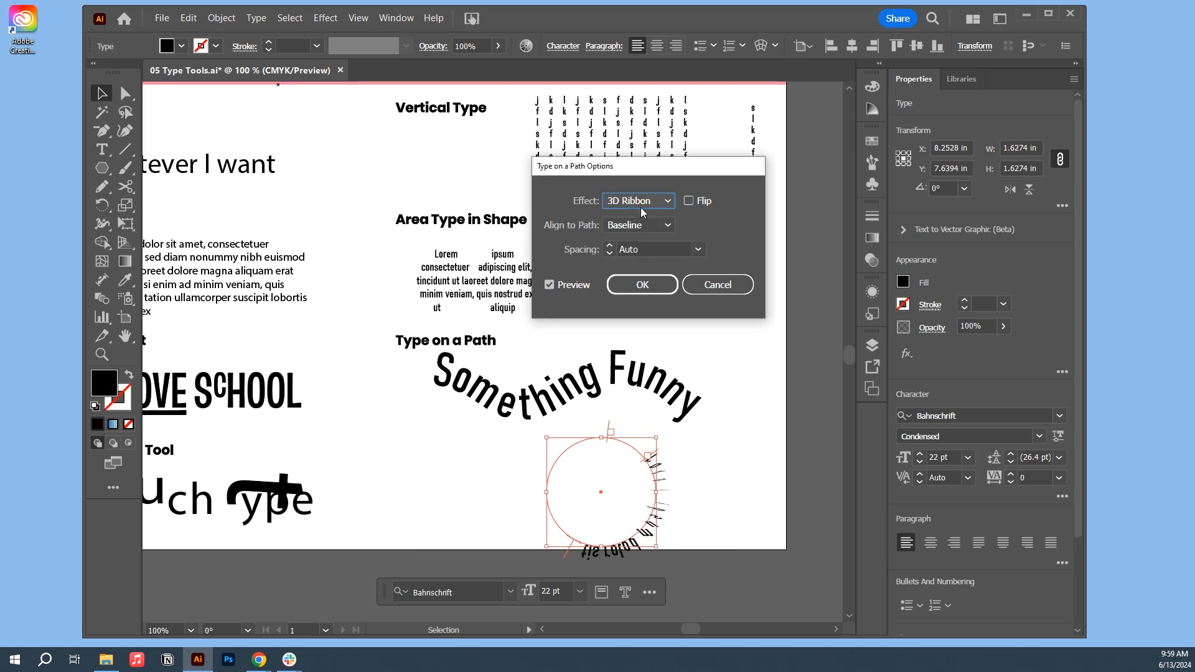
pyautogui.click(641, 205)
pyautogui.click(620, 287)
pyautogui.click(631, 203)
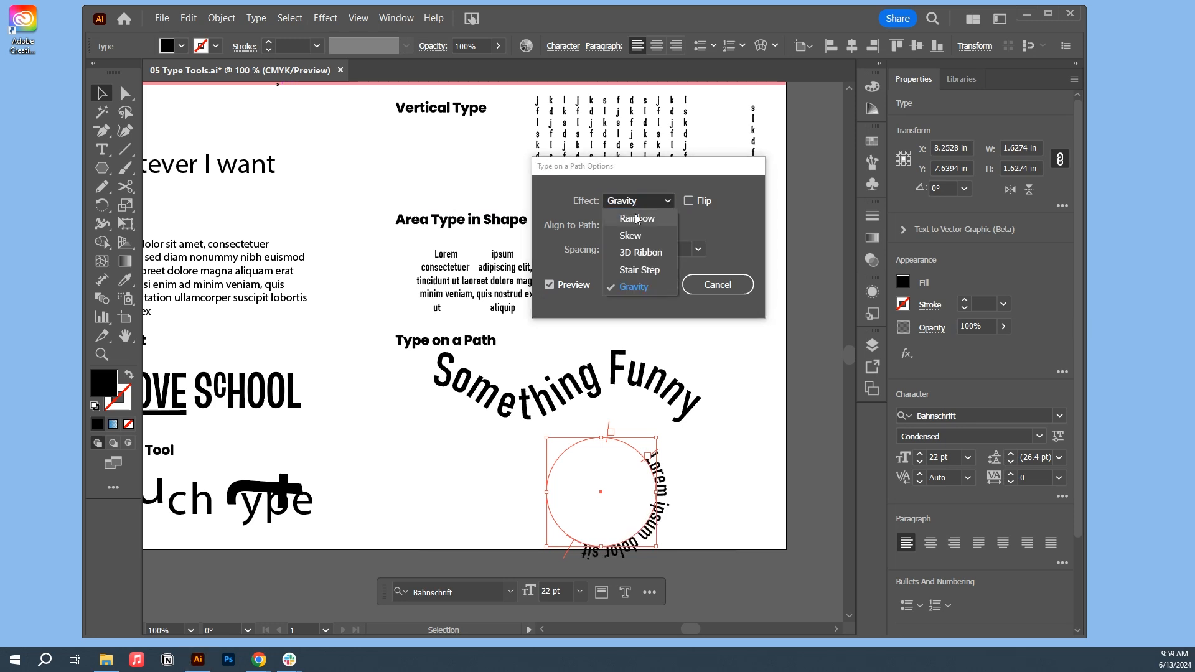
pyautogui.click(629, 218)
# Align the circle text to its path by Ascender with Auto spacing, apply the options, and deselect the text.
pyautogui.click(641, 226)
pyautogui.click(652, 261)
pyautogui.click(651, 225)
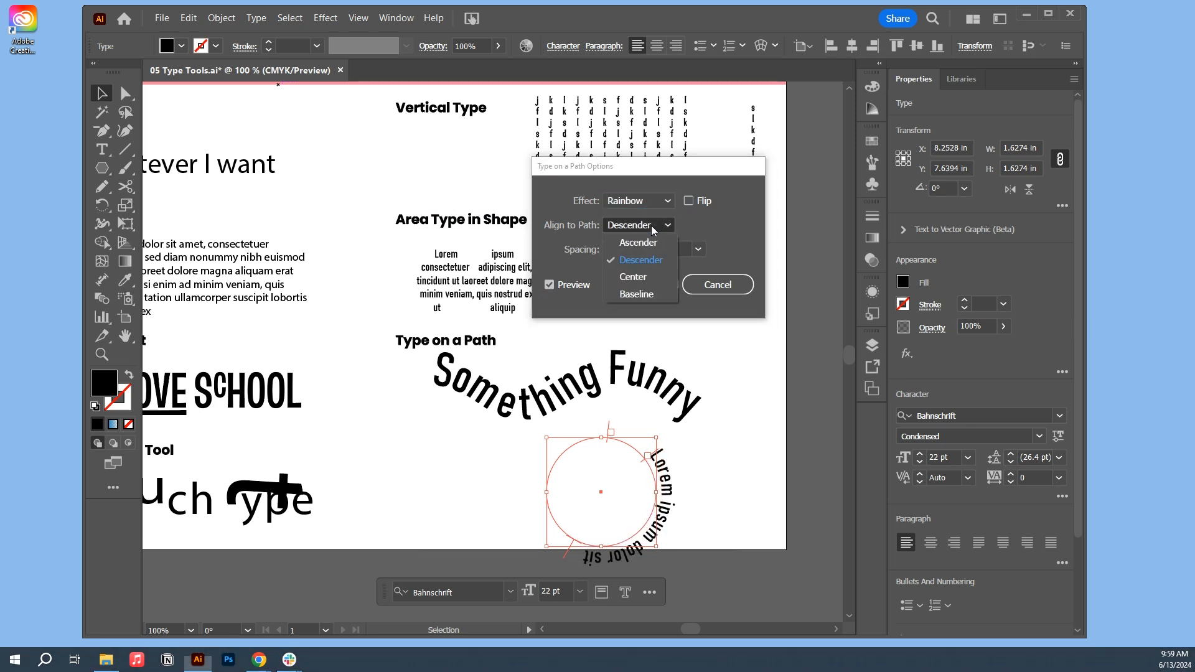
pyautogui.click(648, 245)
pyautogui.click(698, 249)
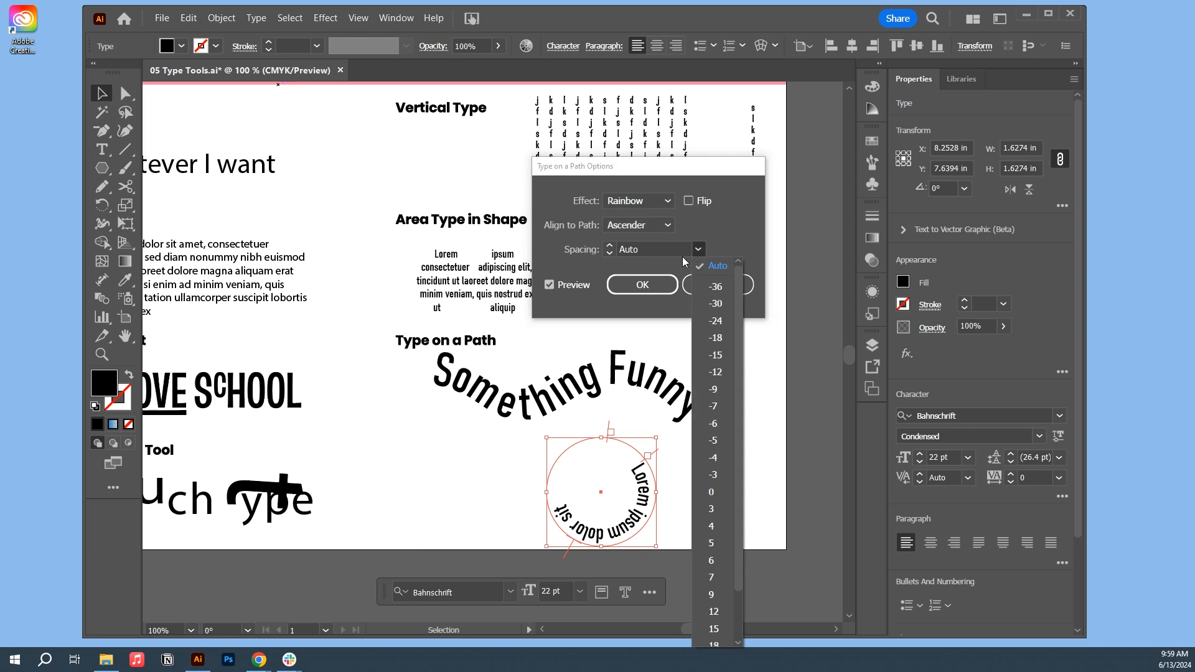
pyautogui.click(713, 272)
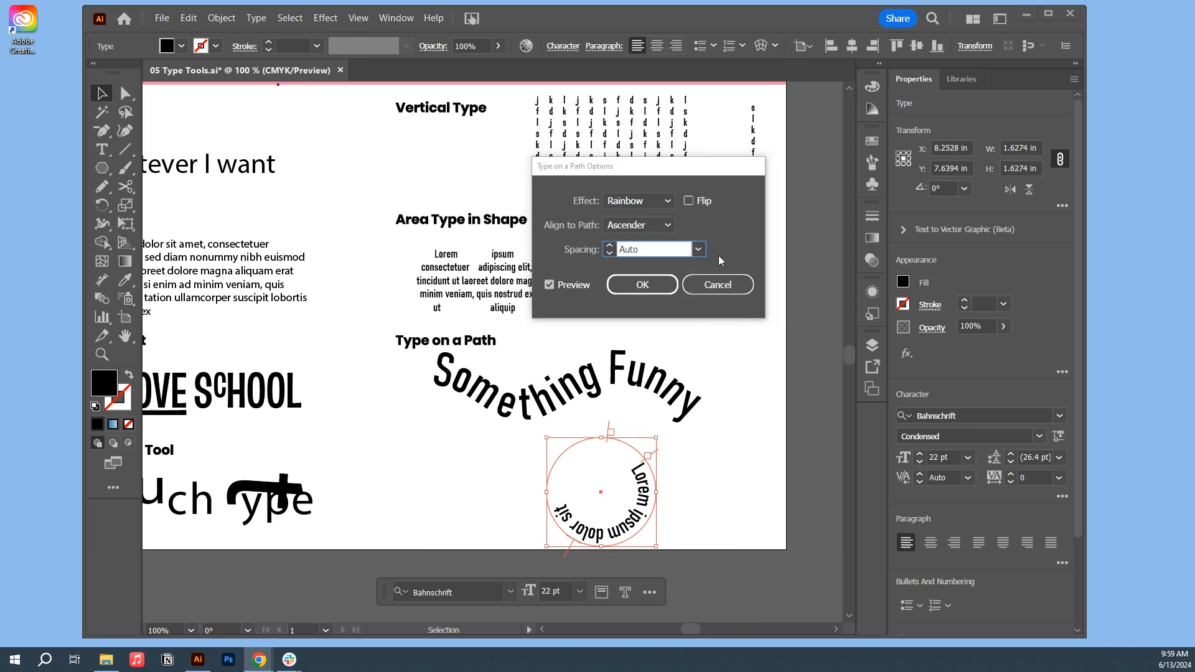
pyautogui.click(642, 284)
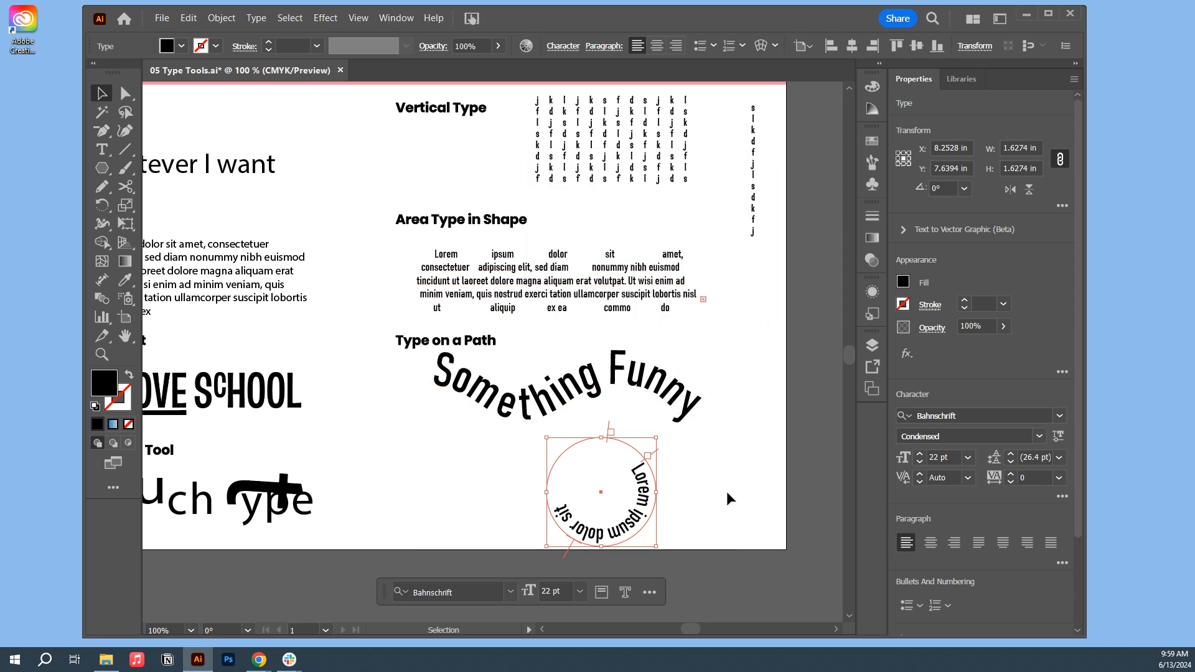
pyautogui.click(716, 476)
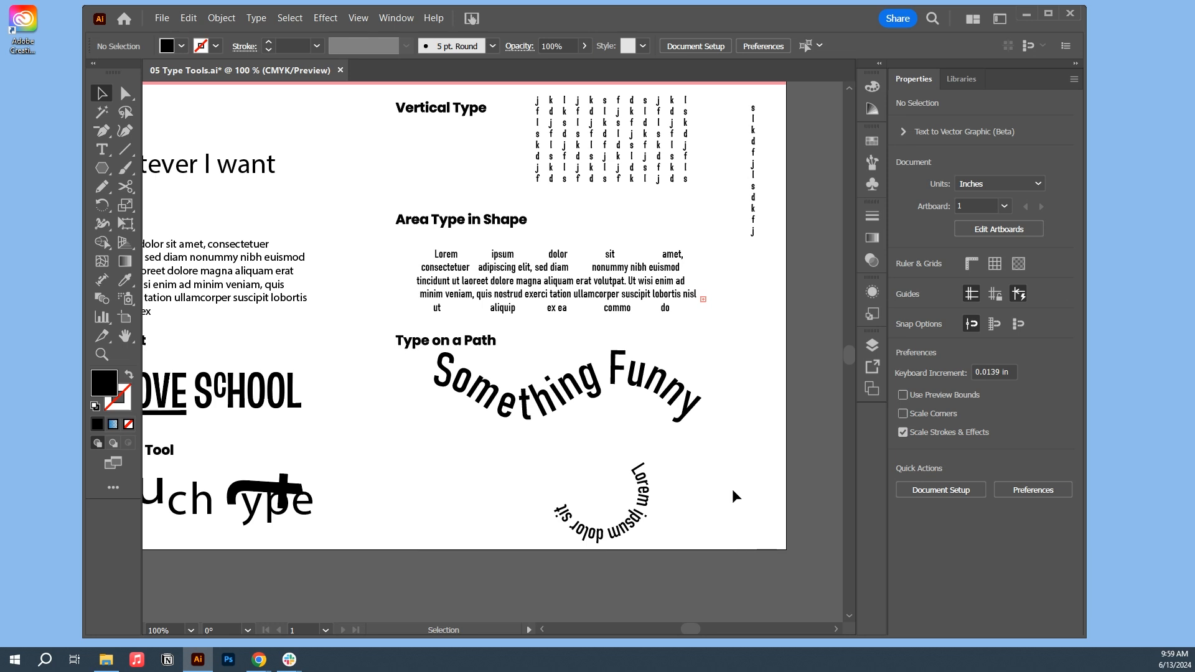
# Select the circle text and fit the whole artboard in the window to review the practice sheet.
pyautogui.click(619, 440)
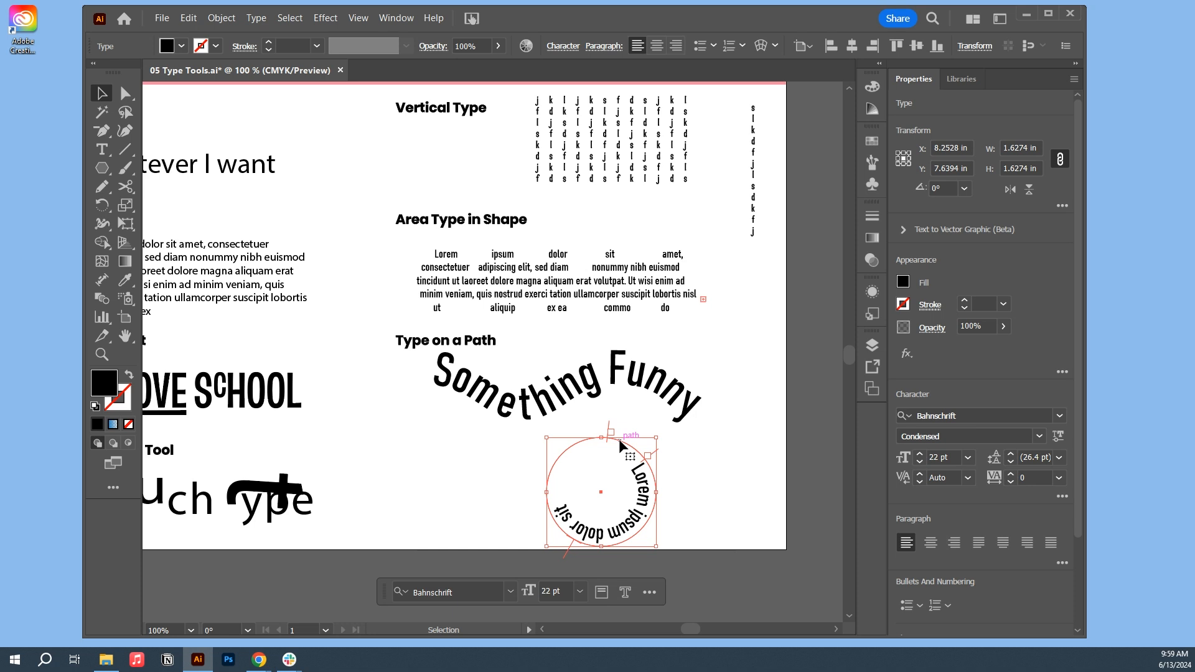
pyautogui.press('a')
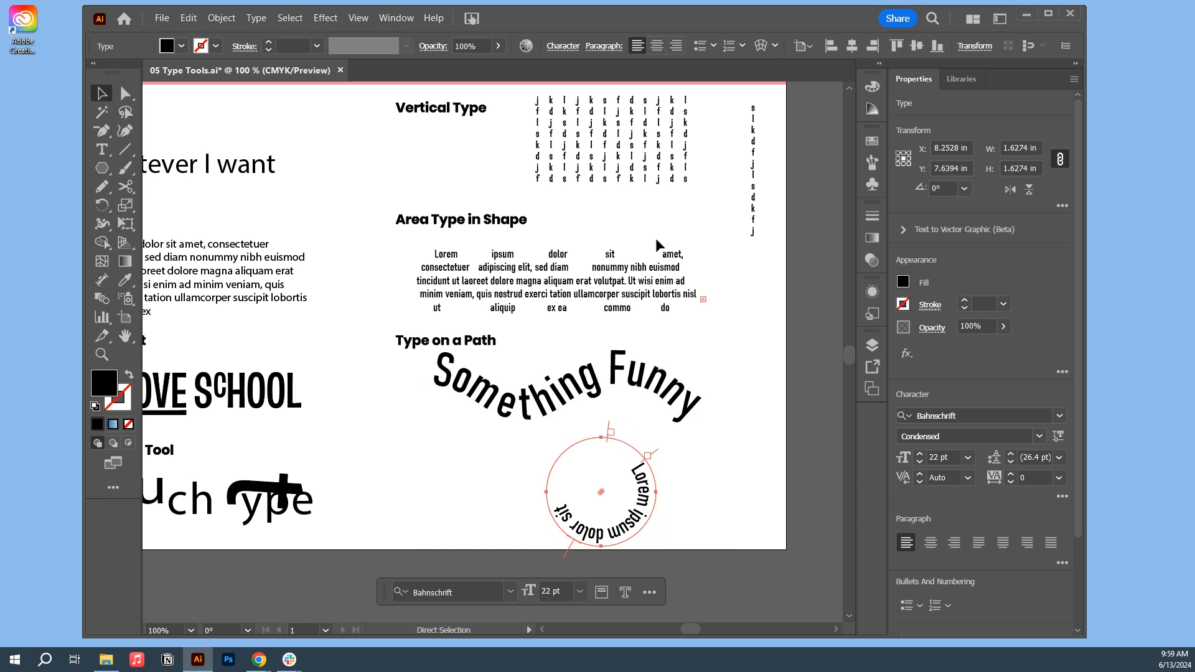
pyautogui.hotkey('ctrl', 'o')
pyautogui.press('Escape')
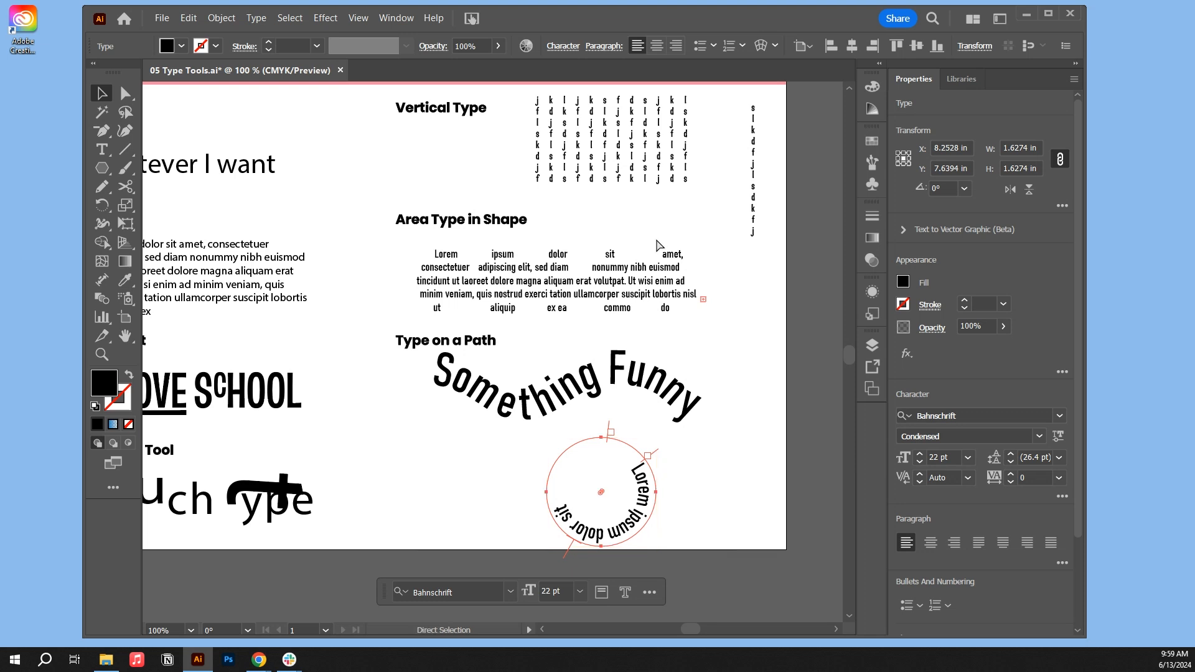
pyautogui.press('v')
pyautogui.hotkey('ctrl', '0')
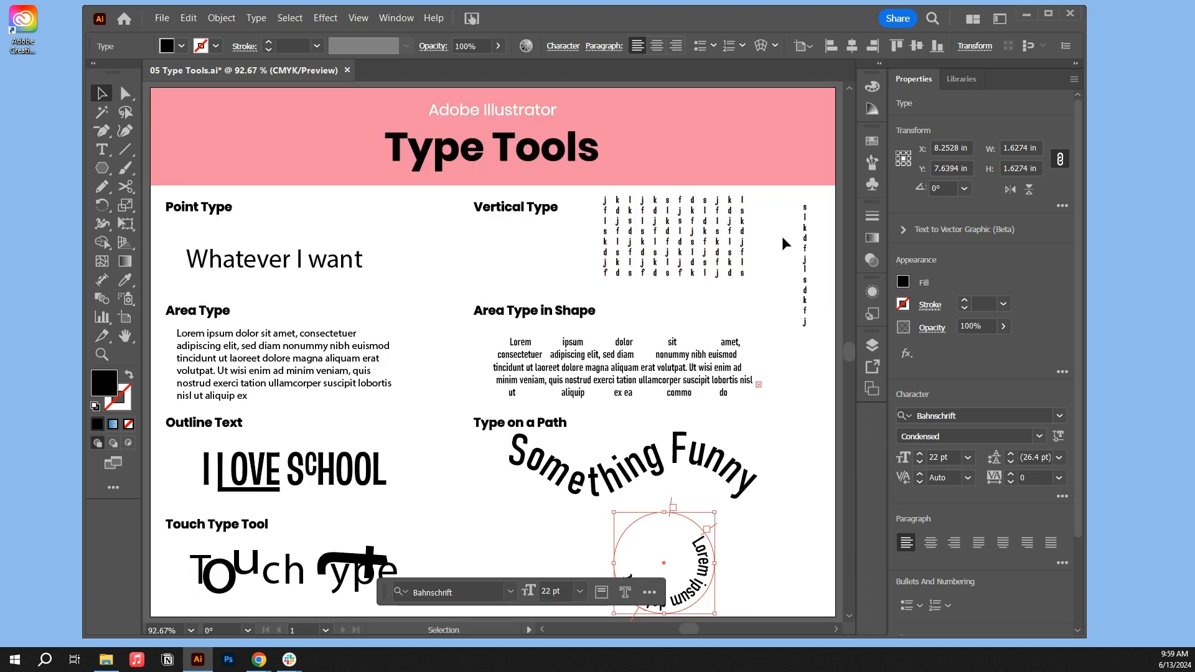